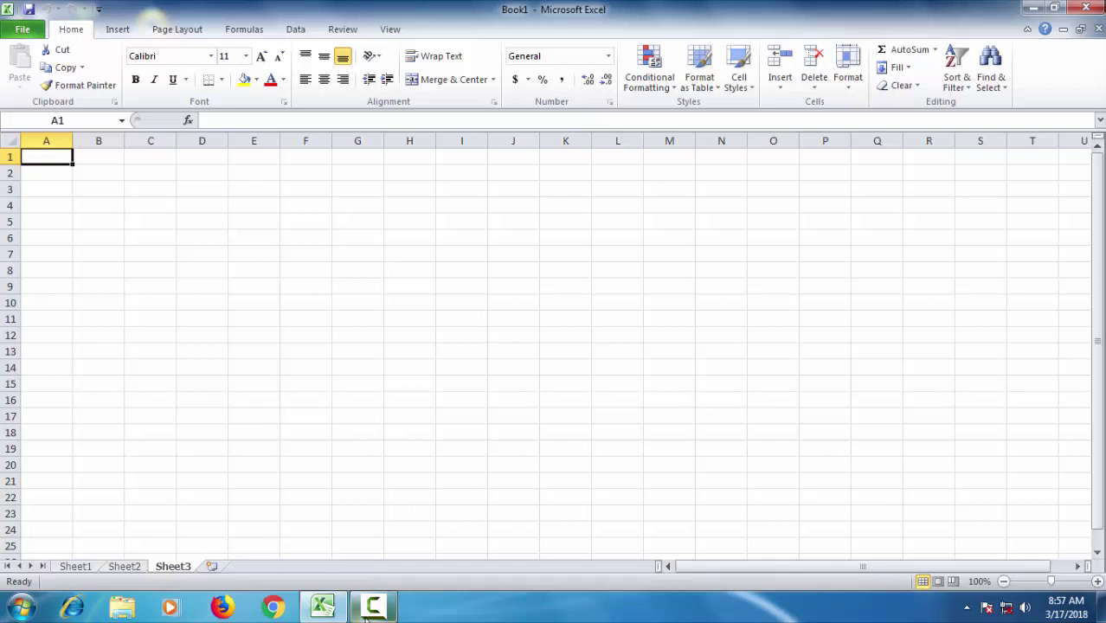
Bring the Excel workbook back and switch to Sheet2, which holds the Purchase / Sales Register
click(327, 611)
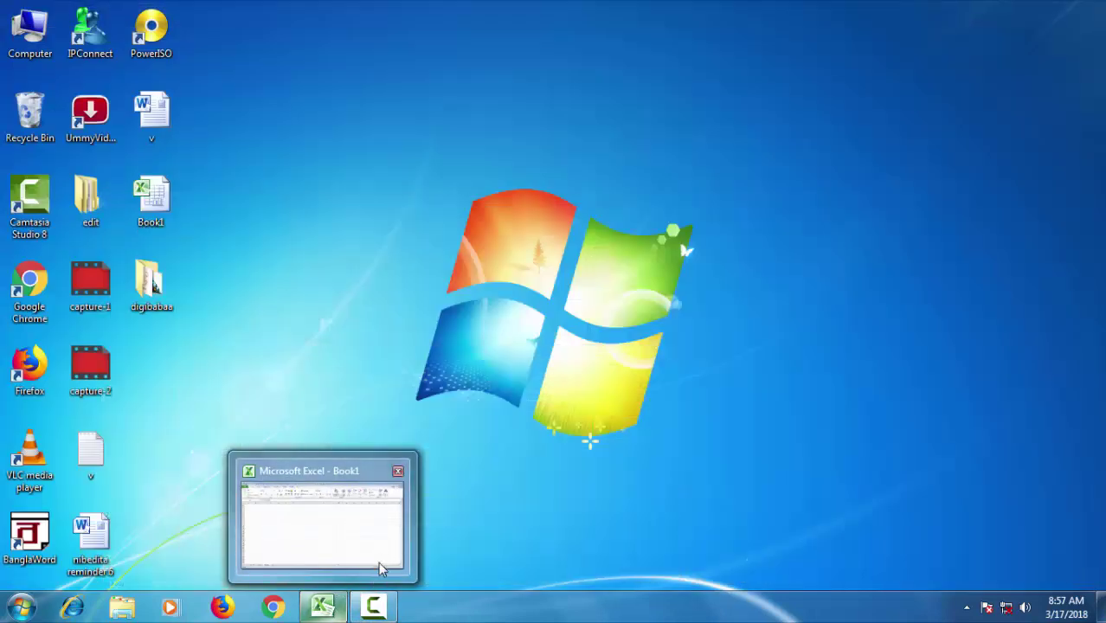
click(339, 518)
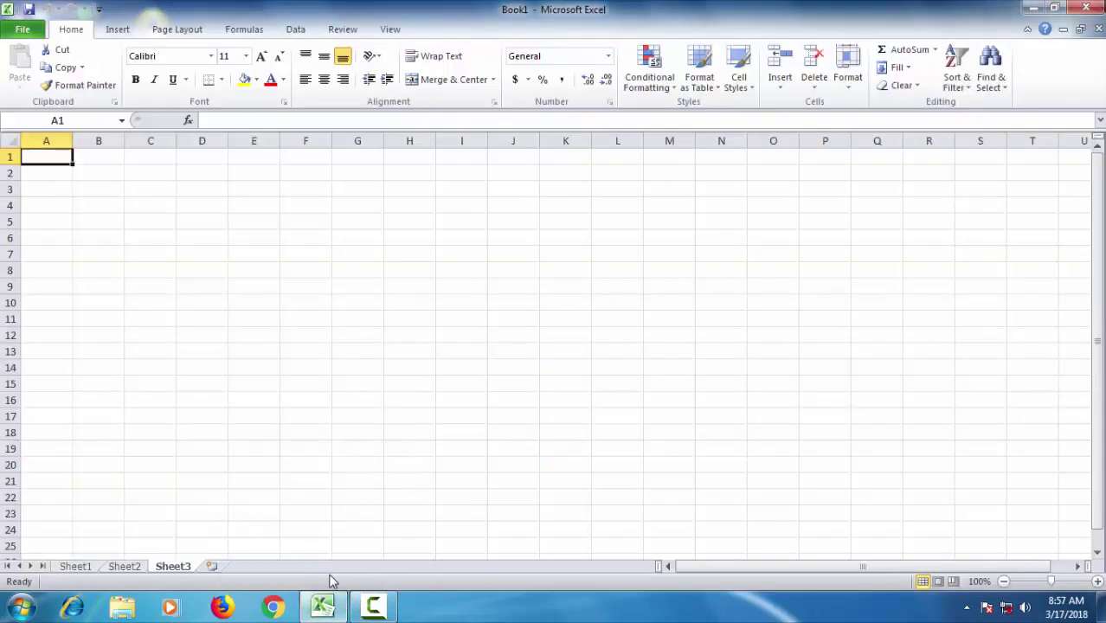
click(124, 567)
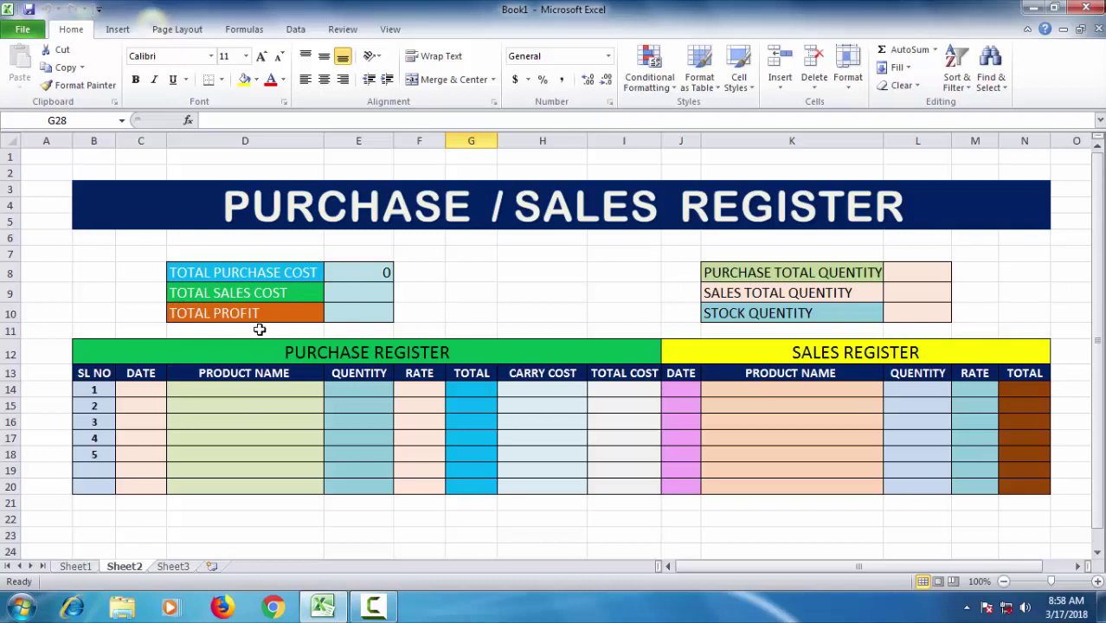
Point out the total profit, purchase quantity, sales quantity and stock quantity cells (E10, L8, L9, L10)
click(381, 315)
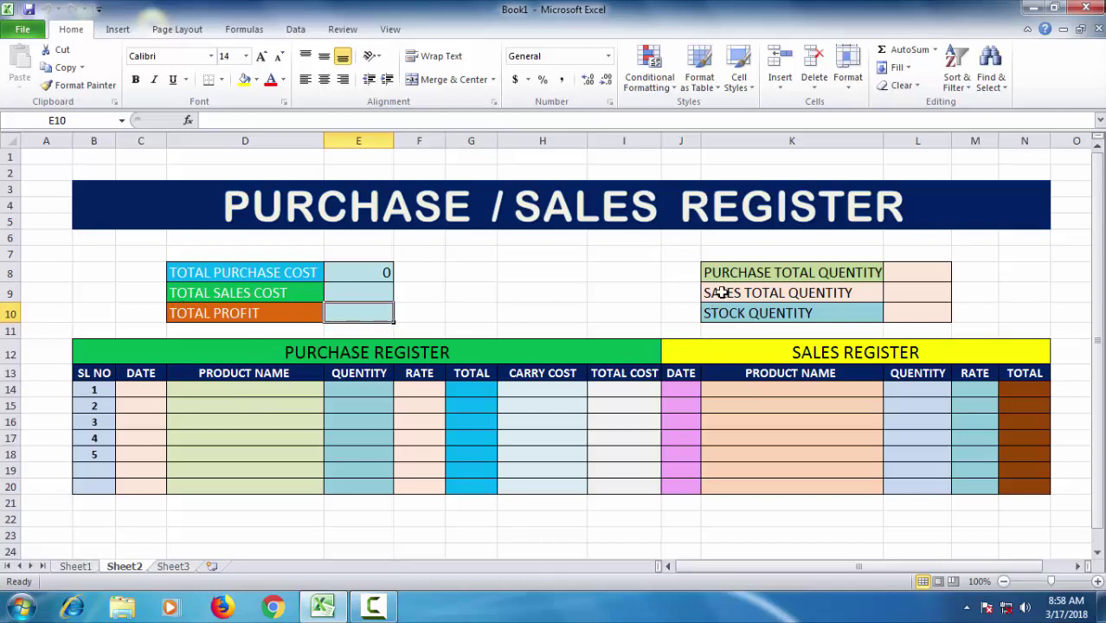
click(935, 273)
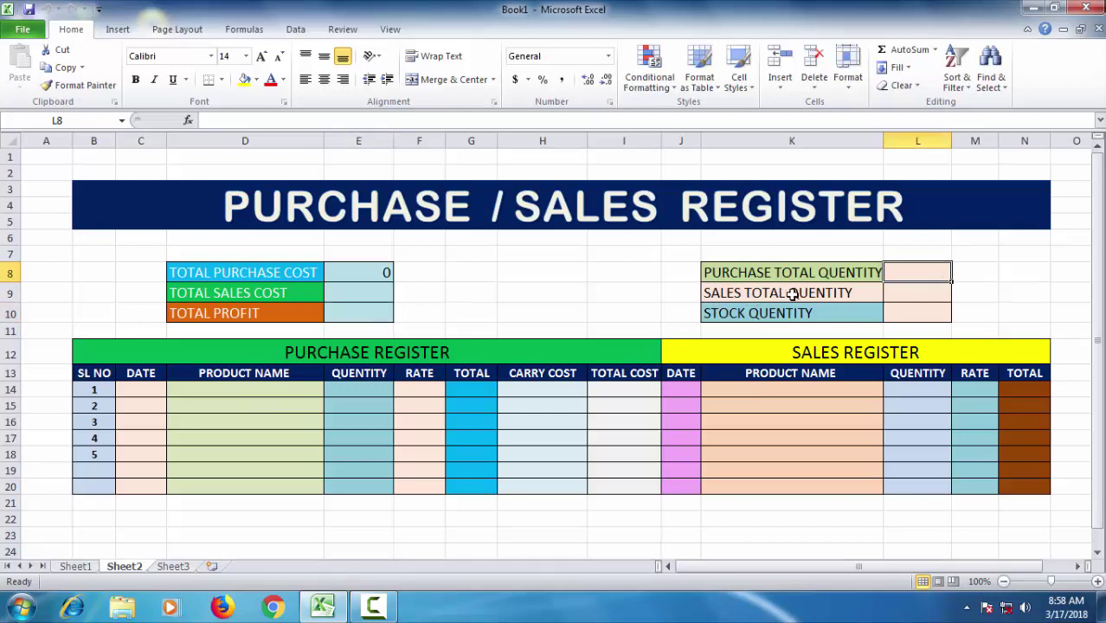
click(901, 296)
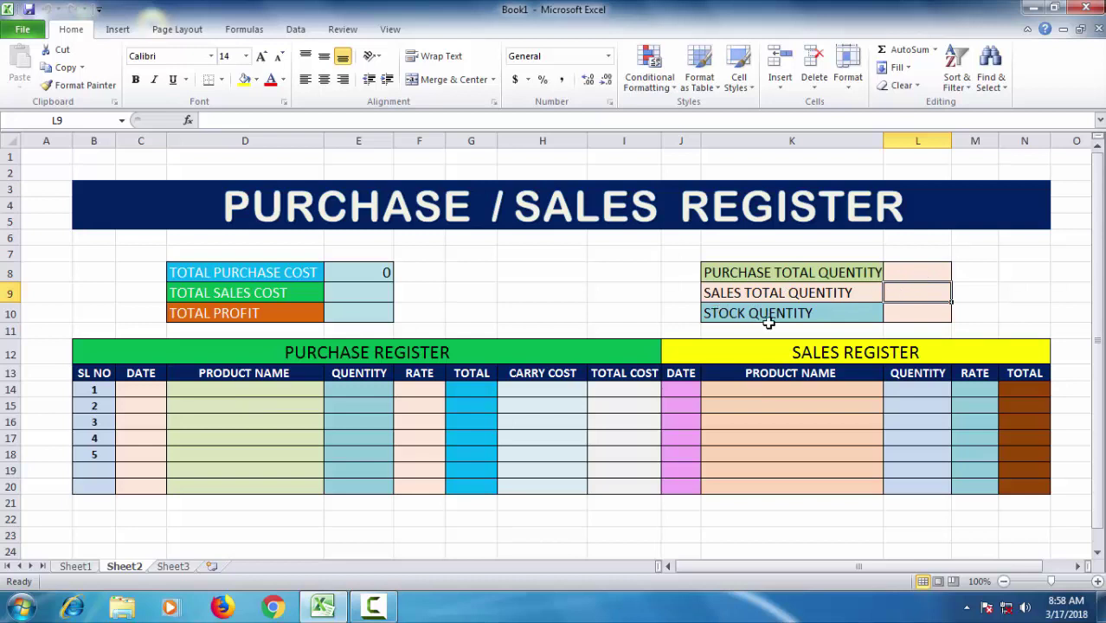
click(930, 318)
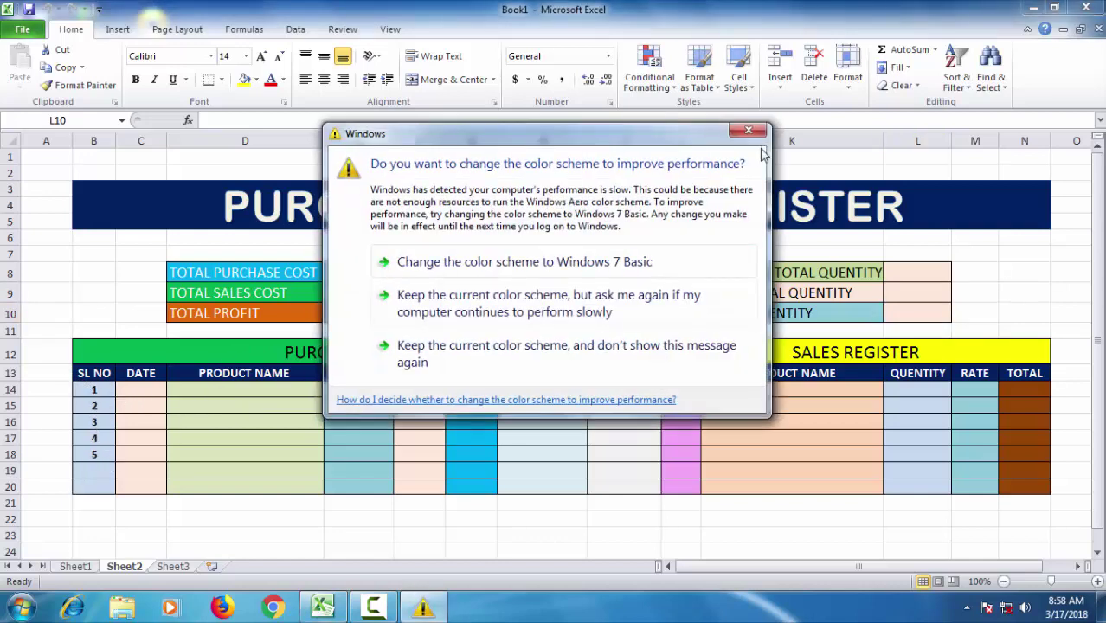
Dismiss the Windows colour-scheme prompt covering the register
click(748, 130)
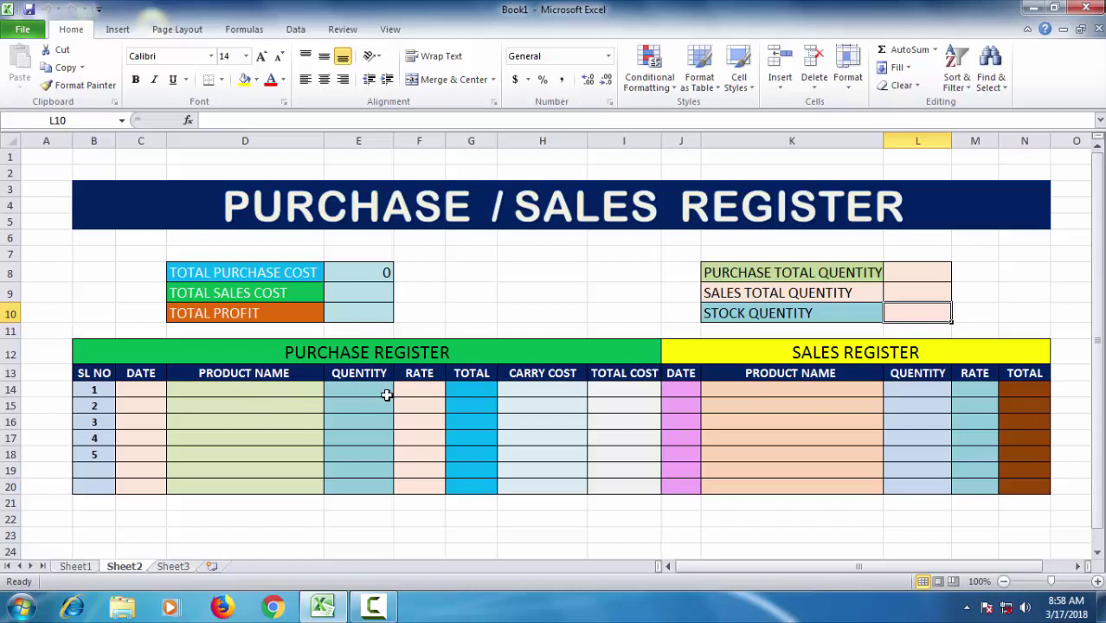
Walk through the row 14 purchase and sales columns, then delete the SUM formula in E8
click(454, 389)
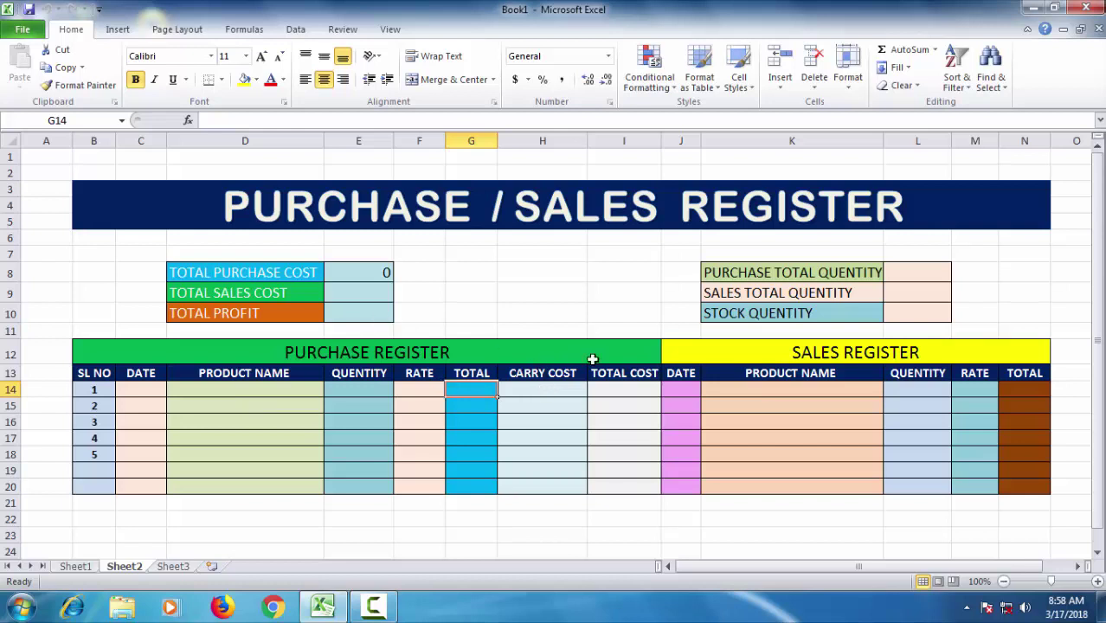
click(637, 391)
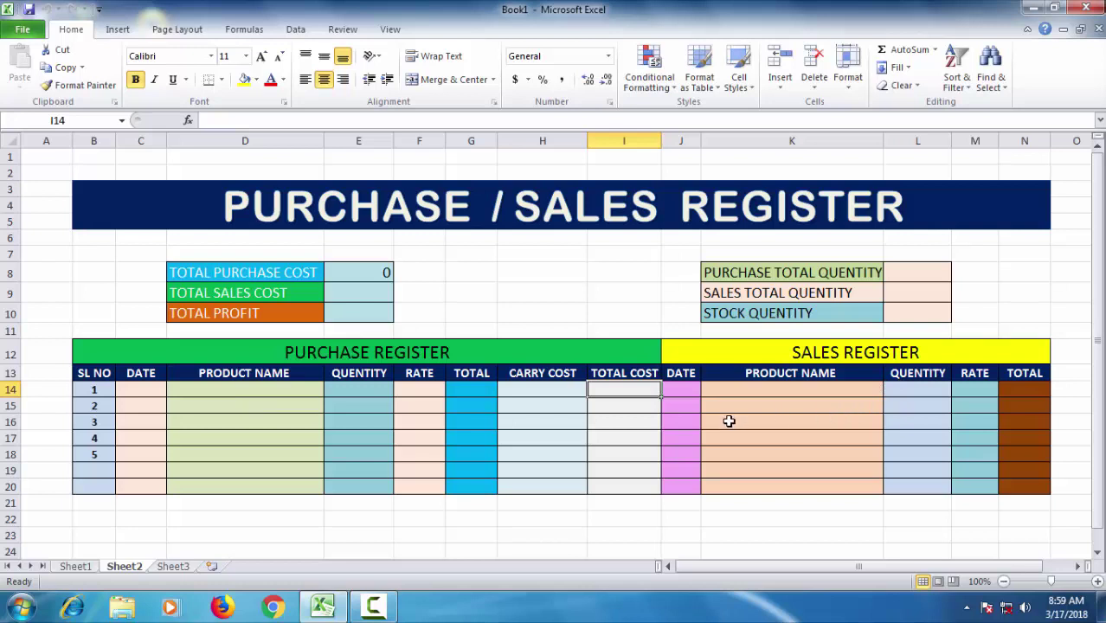
click(685, 395)
click(772, 395)
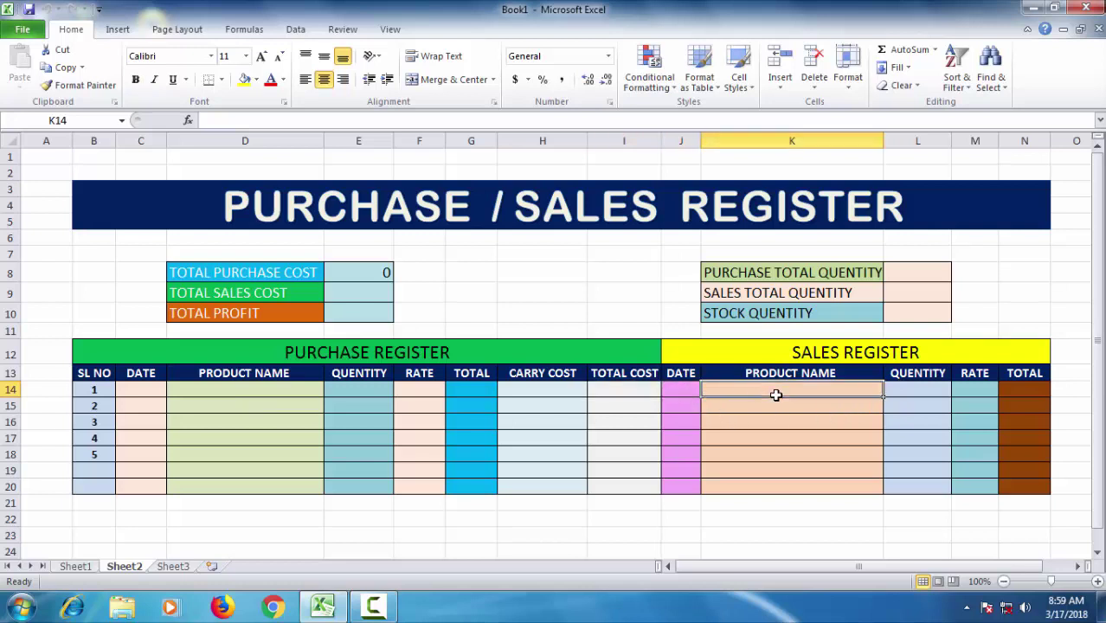
click(908, 390)
click(974, 390)
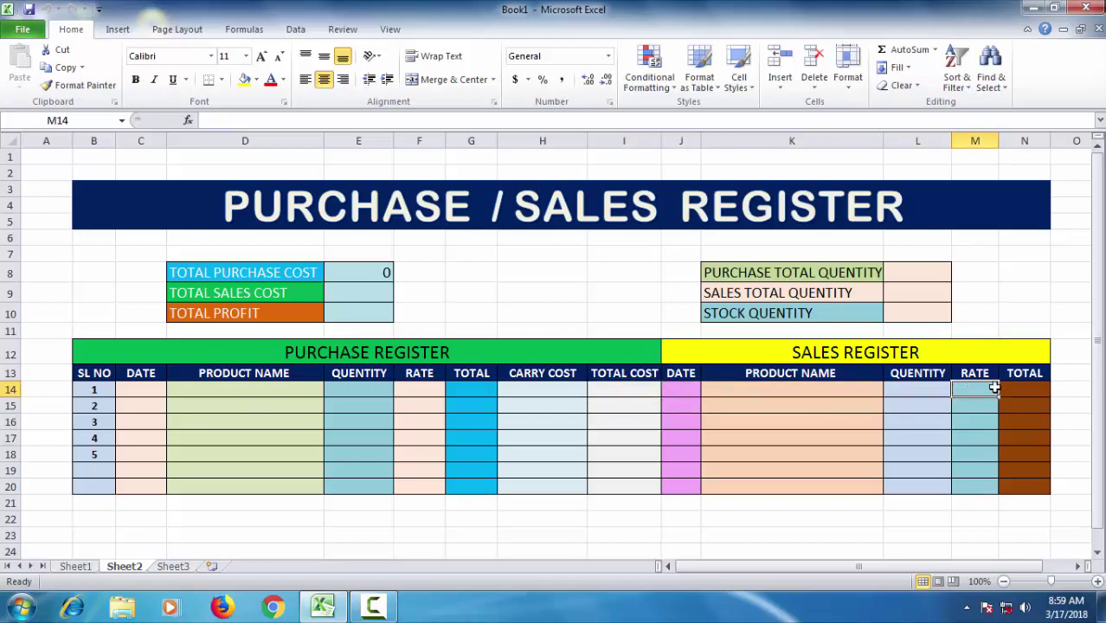
click(1024, 388)
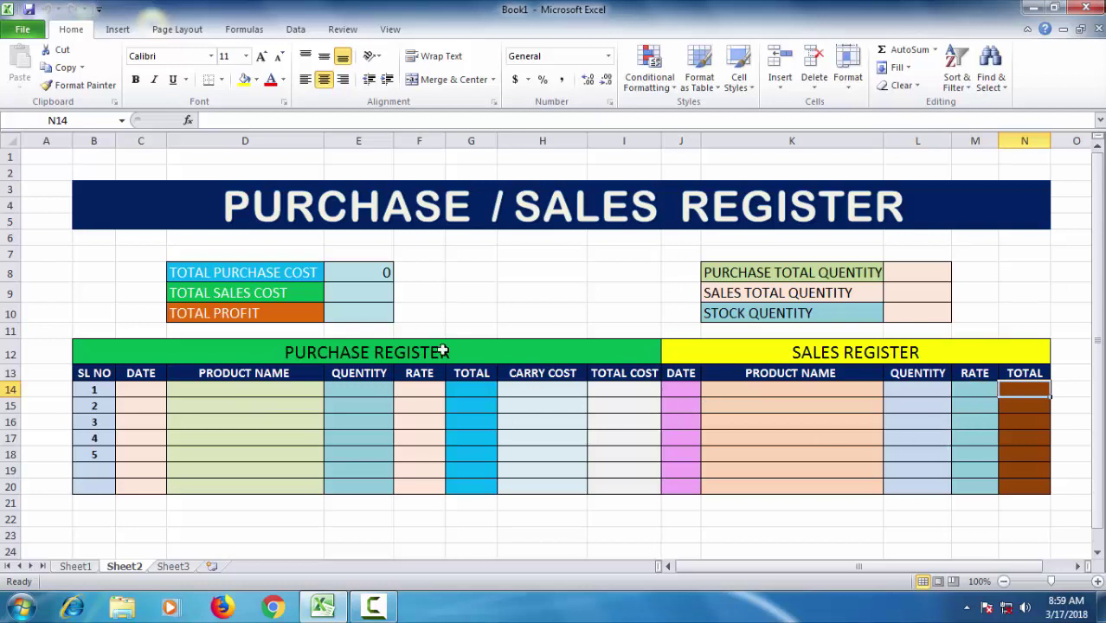
click(377, 276)
key(Delete)
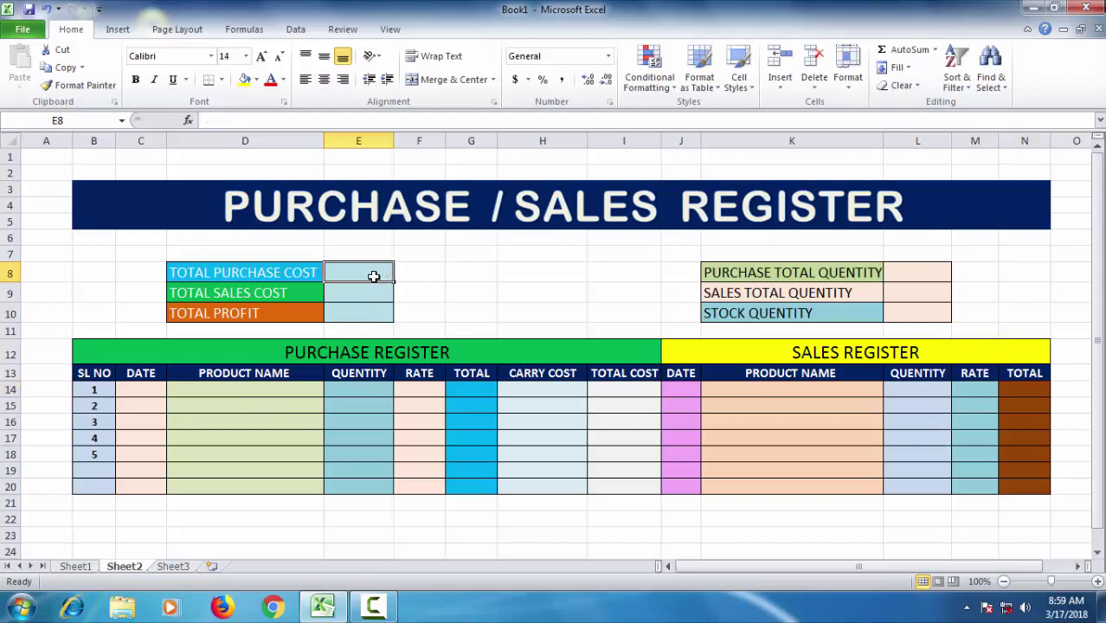
Fill purchase row 1 with date 05.02.18, product MONITOR, quantity 5 and rate 3000
click(137, 394)
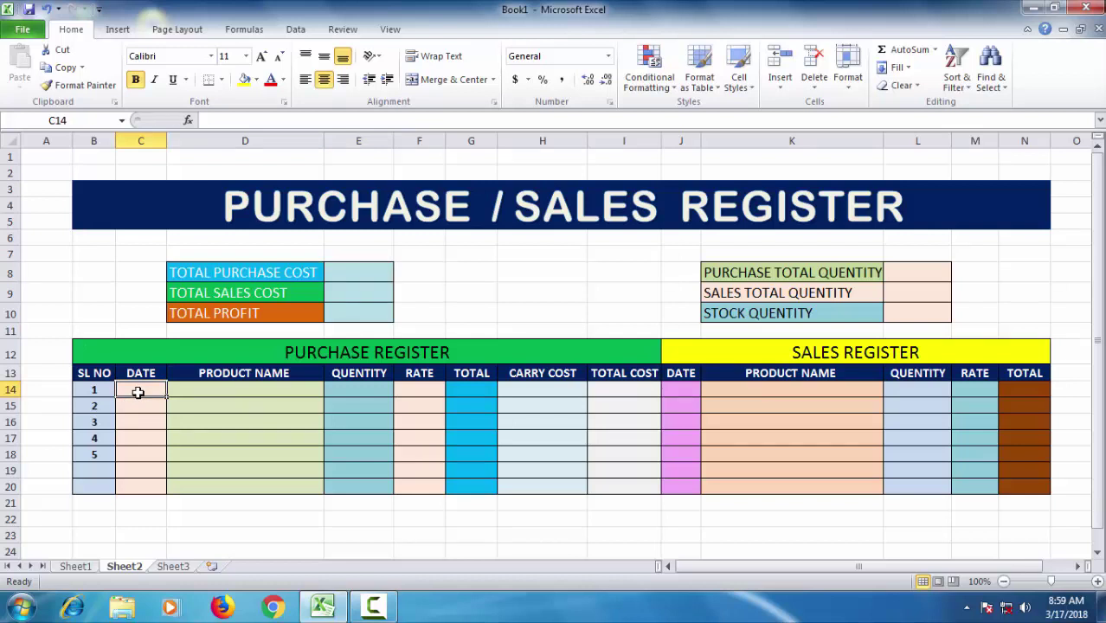
text(05.02.)
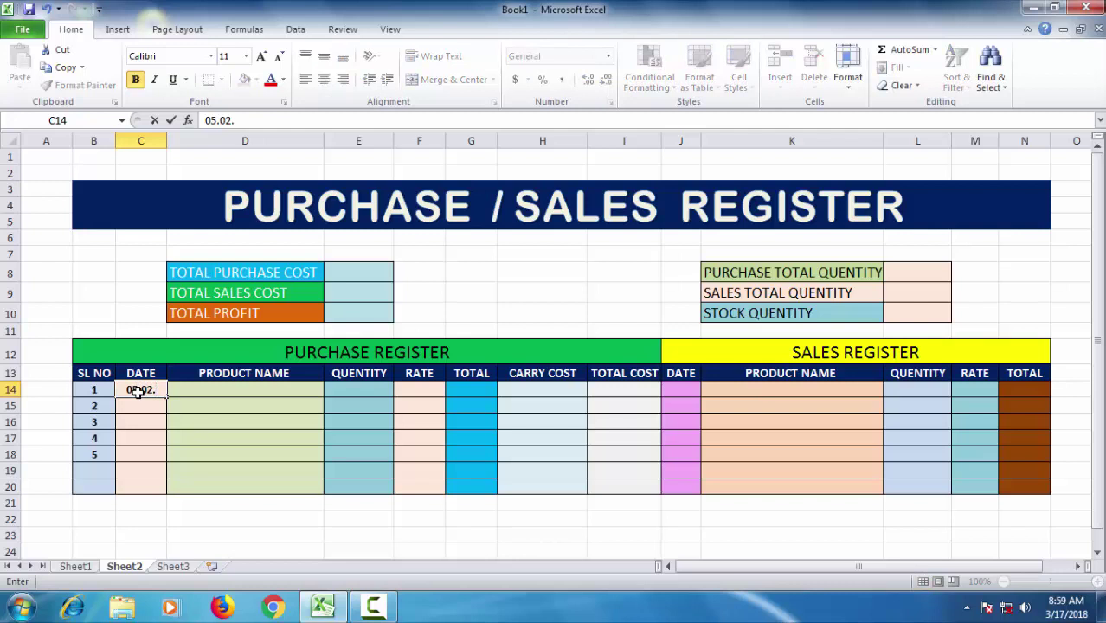
text(18)
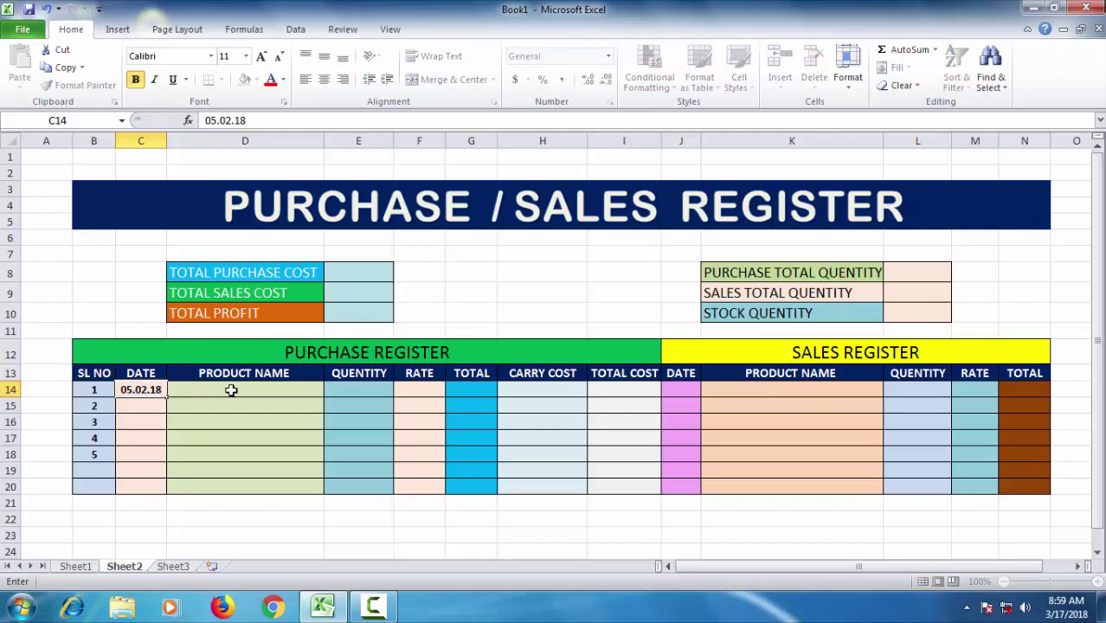
click(231, 390)
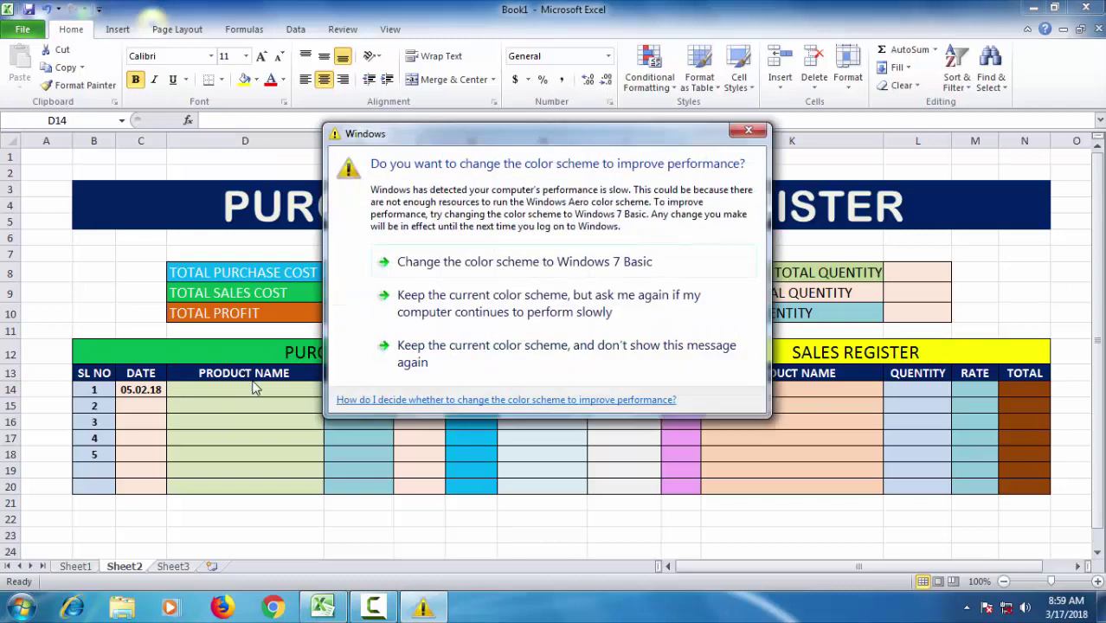
click(750, 131)
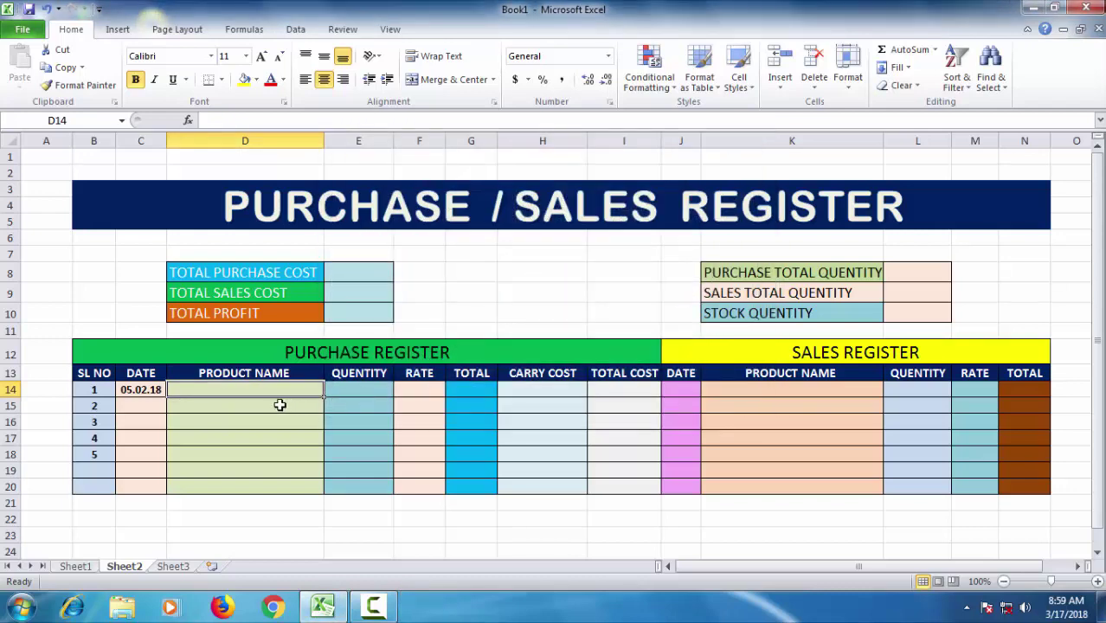
text(MO)
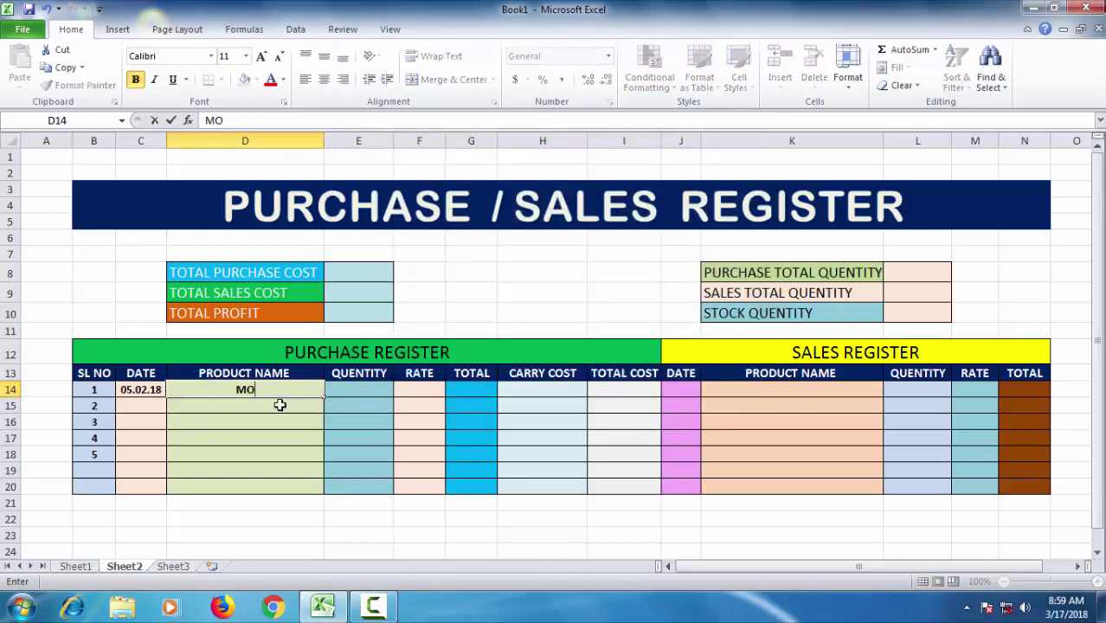
text(NITOR)
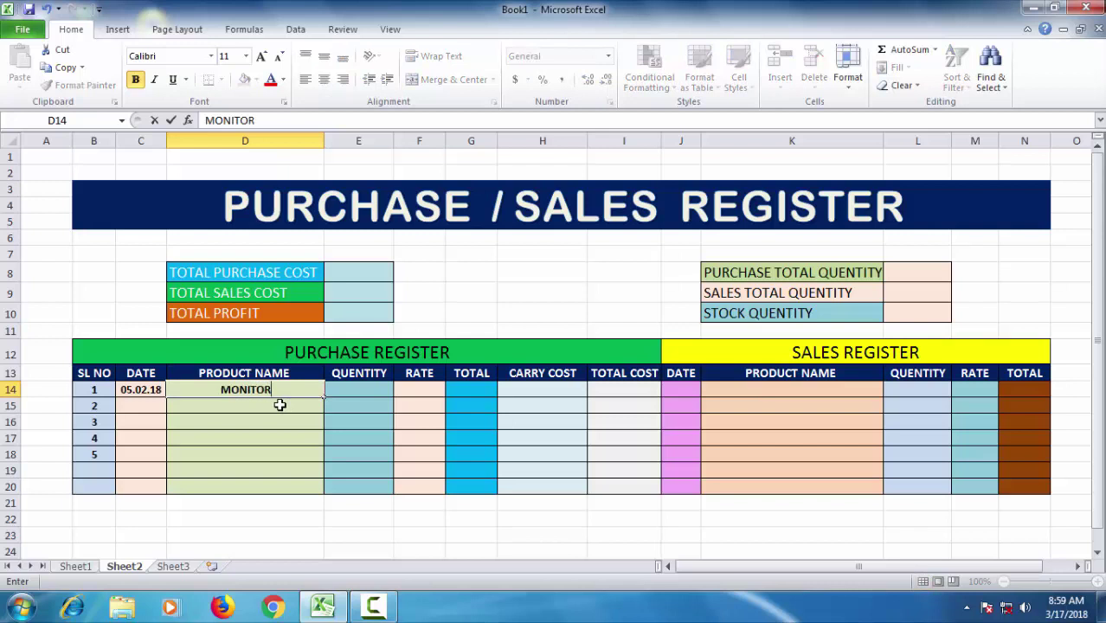
key(Tab)
text(5)
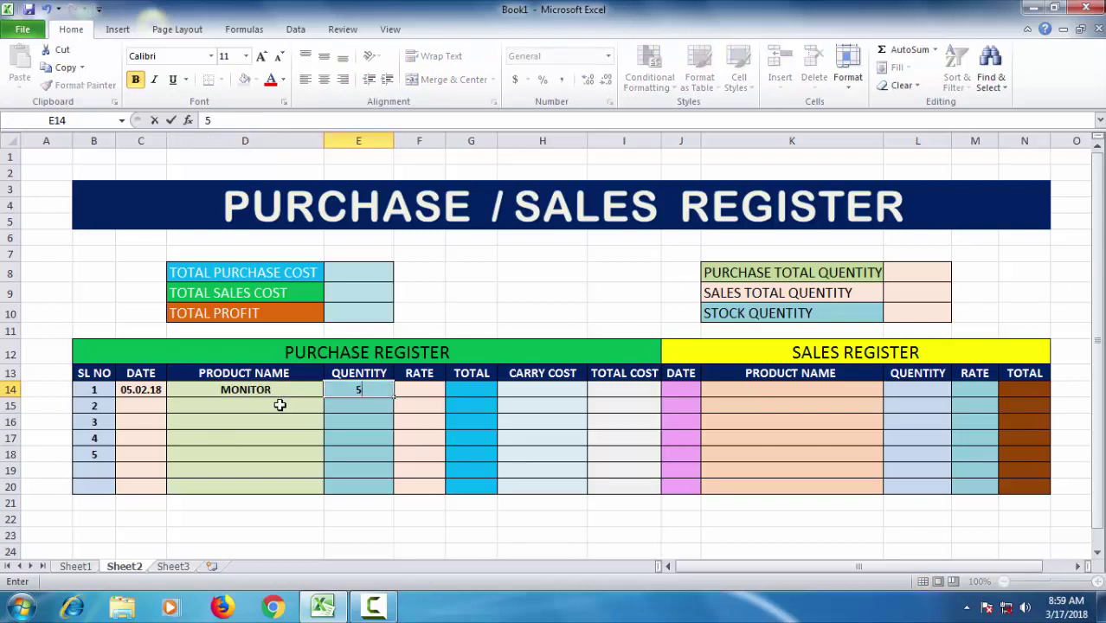
key(Tab)
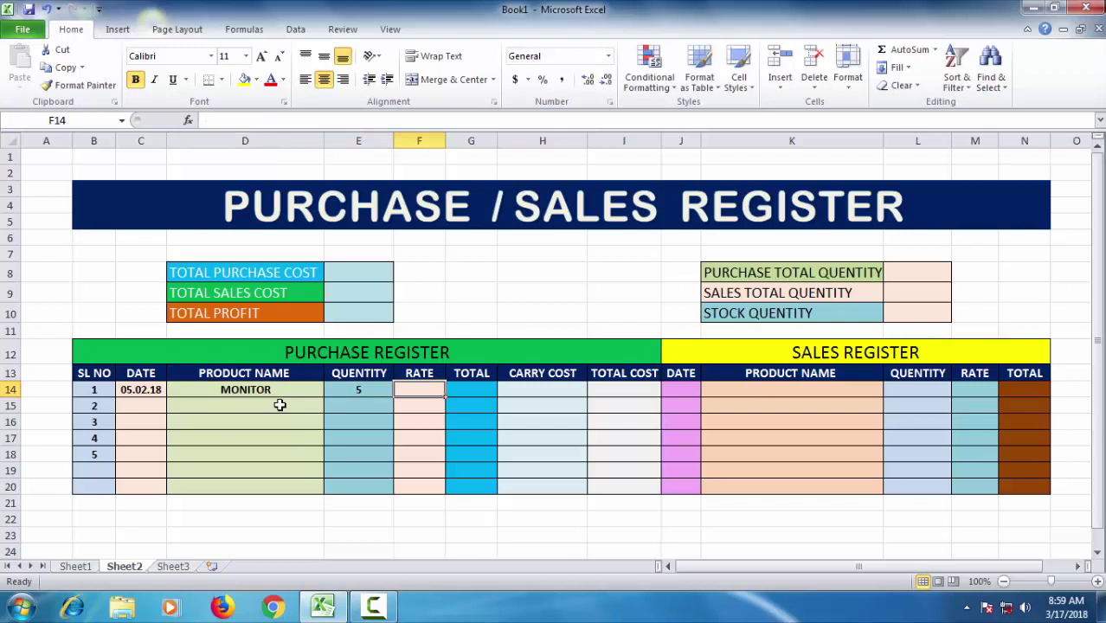
text(3)
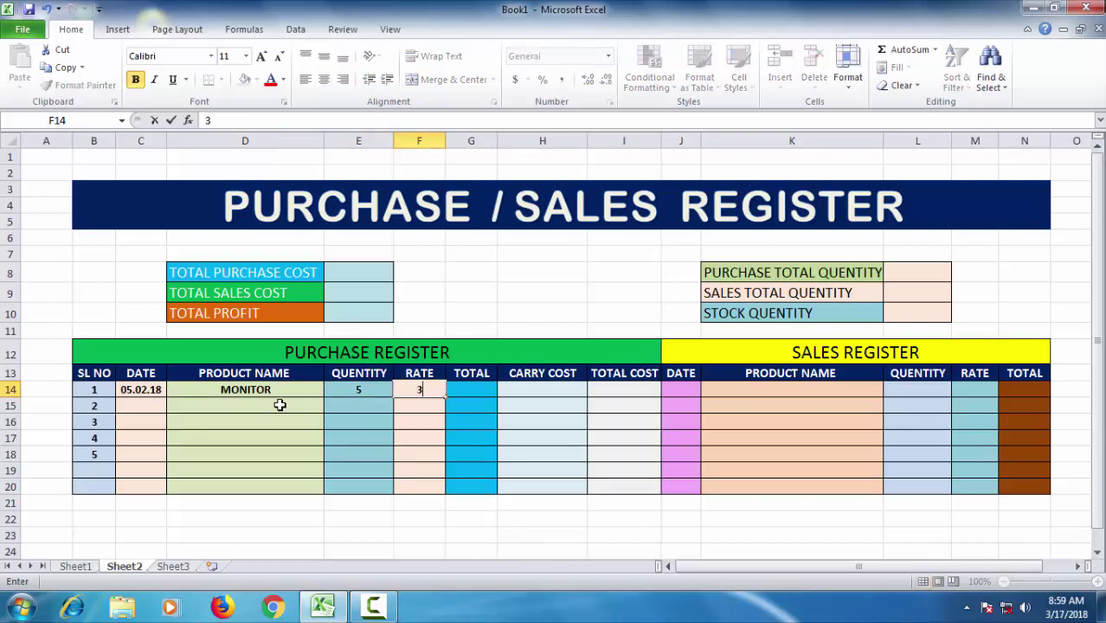
text(000)
key(Tab)
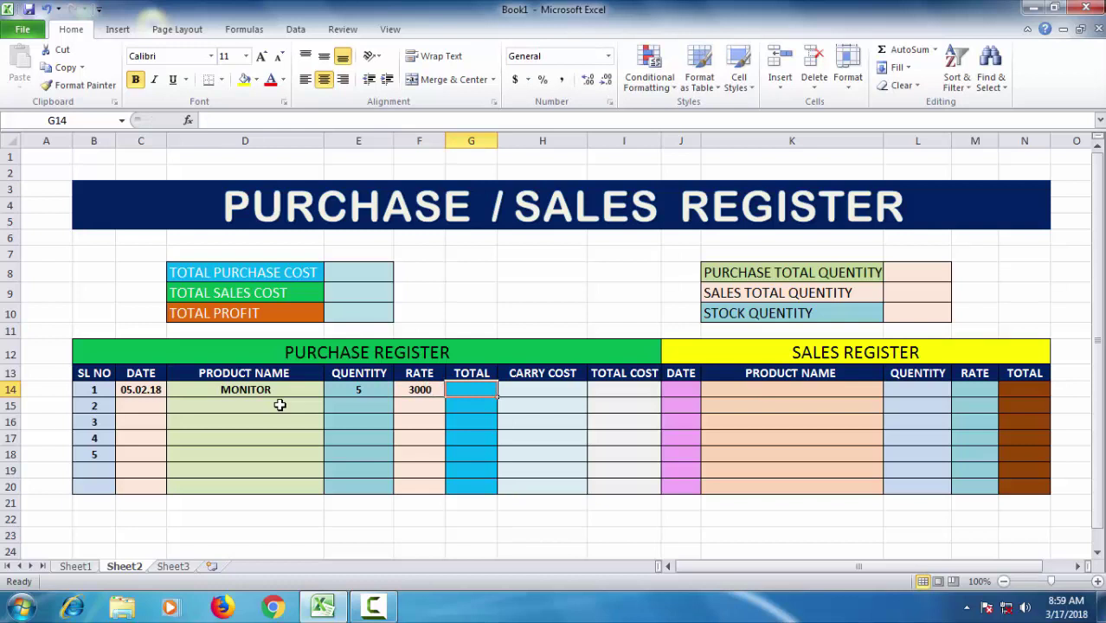
key(Left)
key(Left)
key(Left)
key(Left)
key(Left)
Enter purchase row 2: date 06.02.18, CPU, quantity 10, rate 500
key(Down)
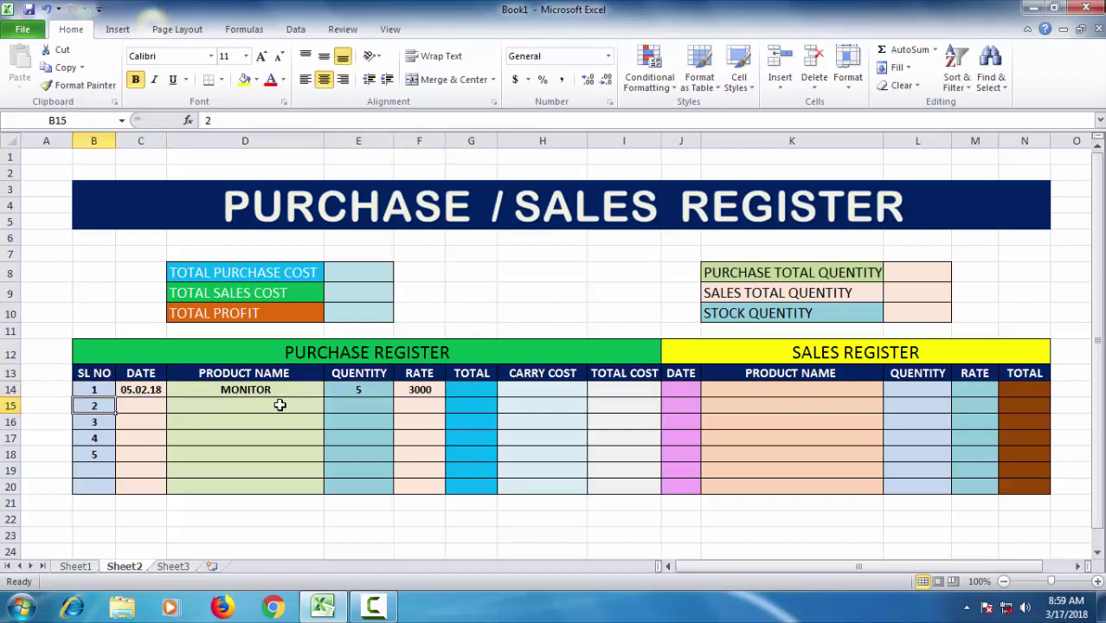
key(Right)
text(06.)
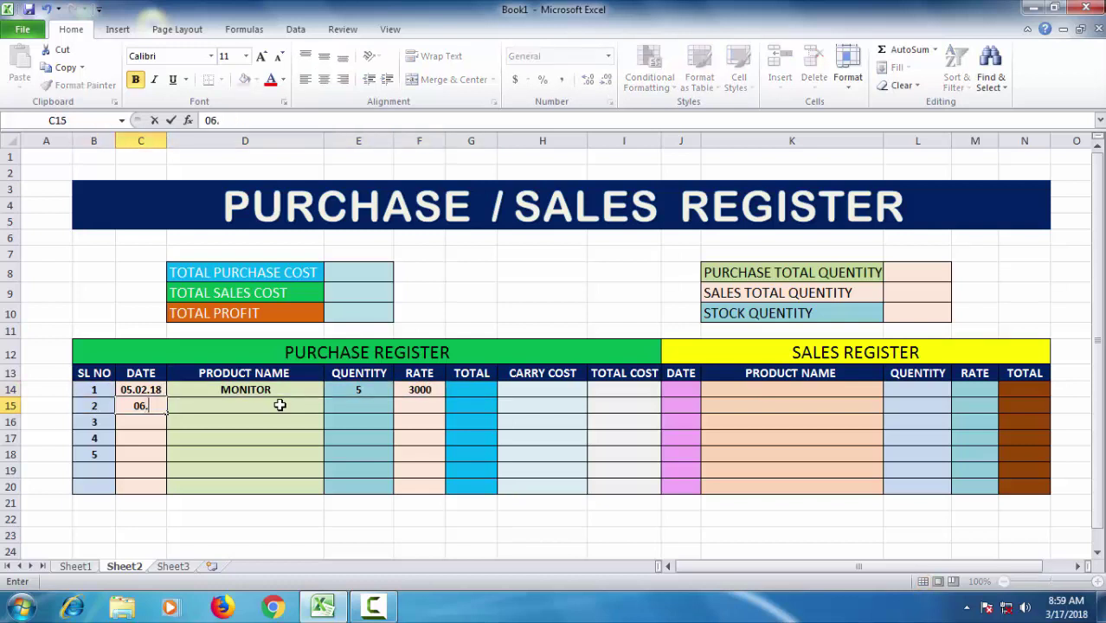
text(0)
text(5)
key(BackSpace)
text(2)
text(.18)
key(Return)
key(Up)
key(Right)
text(L)
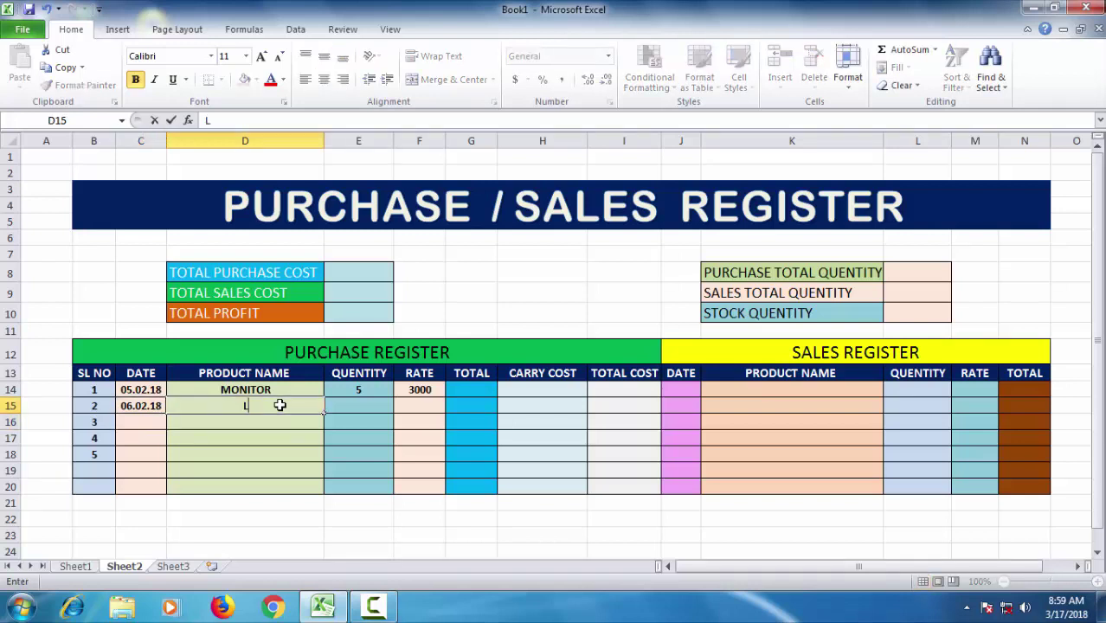
text(A)
key(BackSpace)
key(BackSpace)
text(PU)
key(Tab)
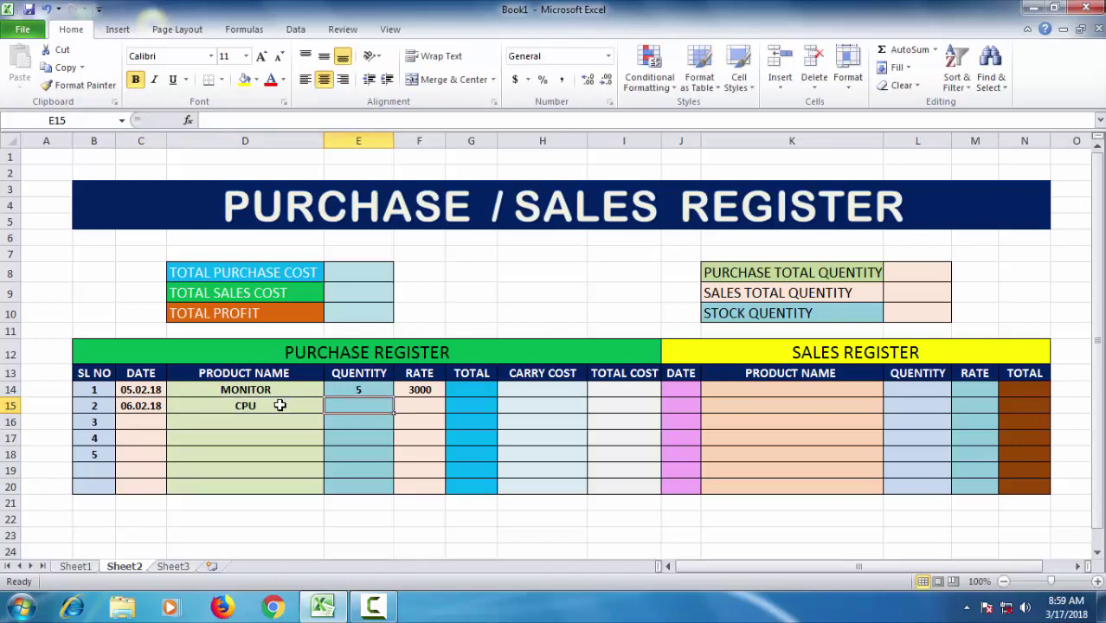
text(10)
key(Tab)
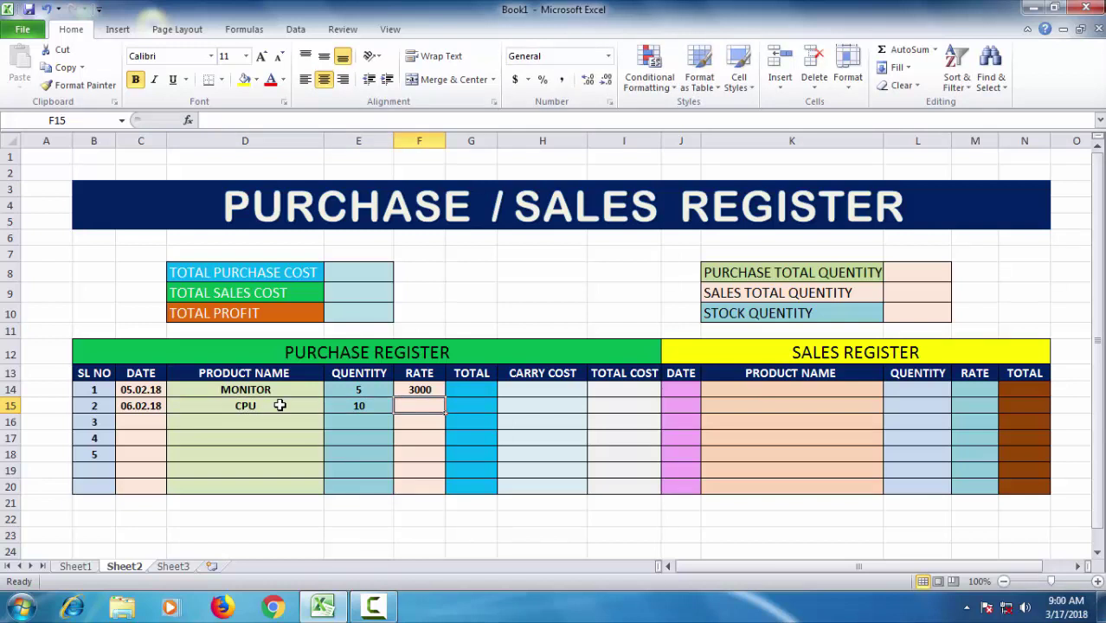
text(500)
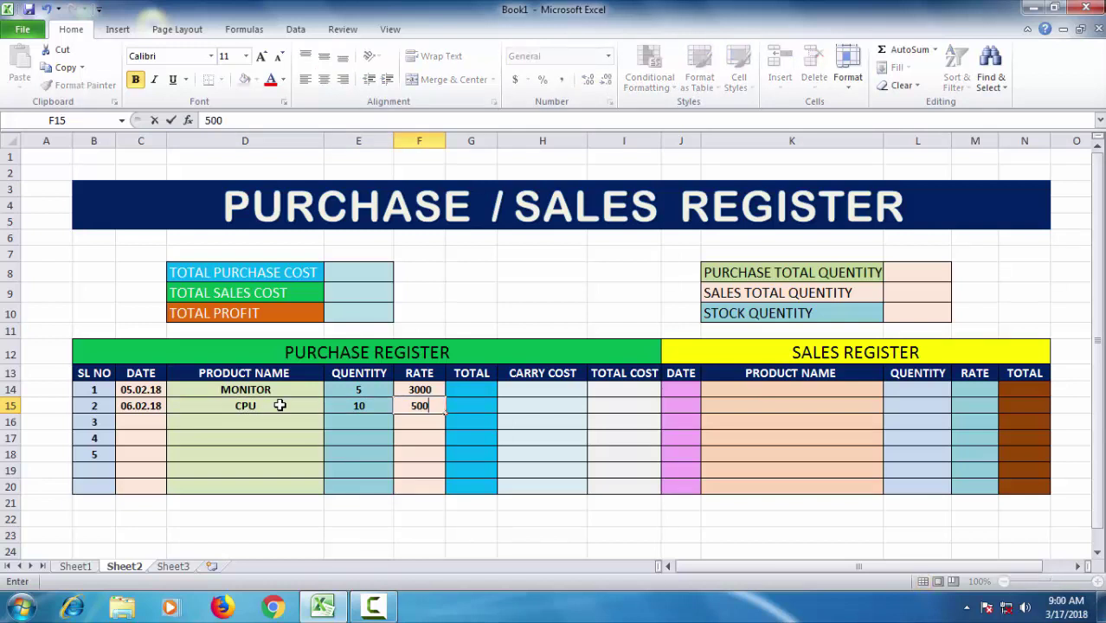
key(Return)
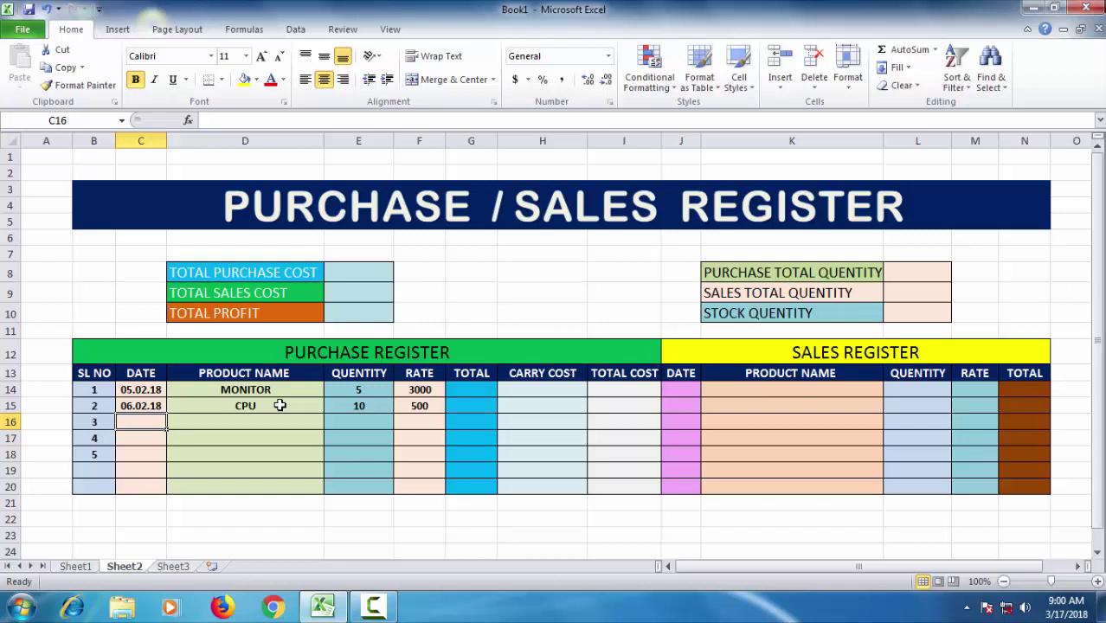
Enter purchase row 3: date 06.2.18, CD DRIVE, quantity 20, rate 50
text(06.2)
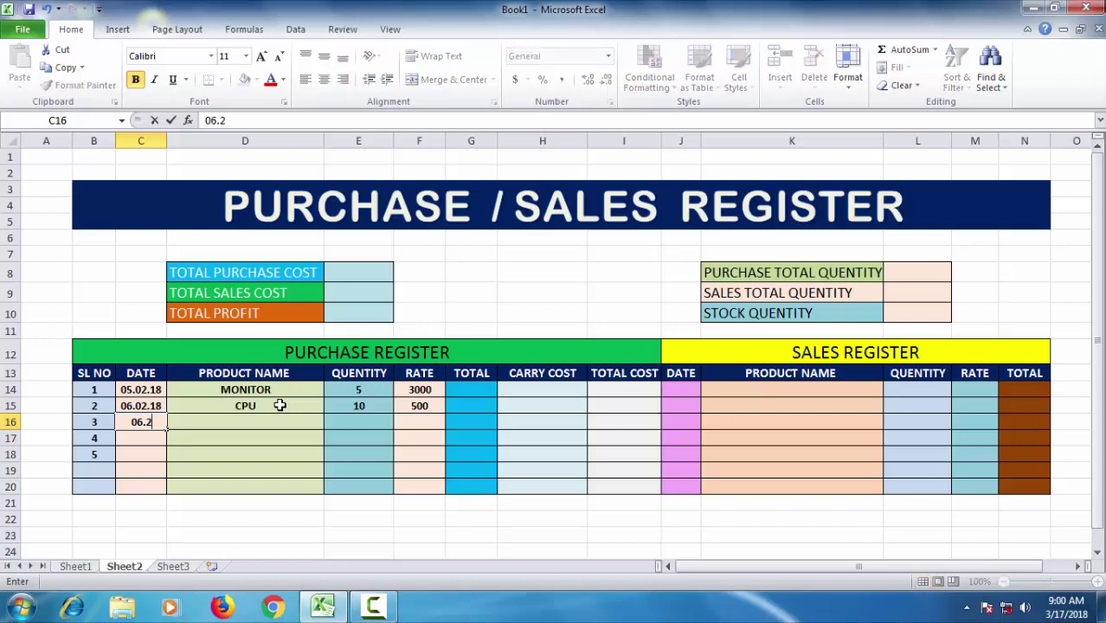
text(.18)
key(Tab)
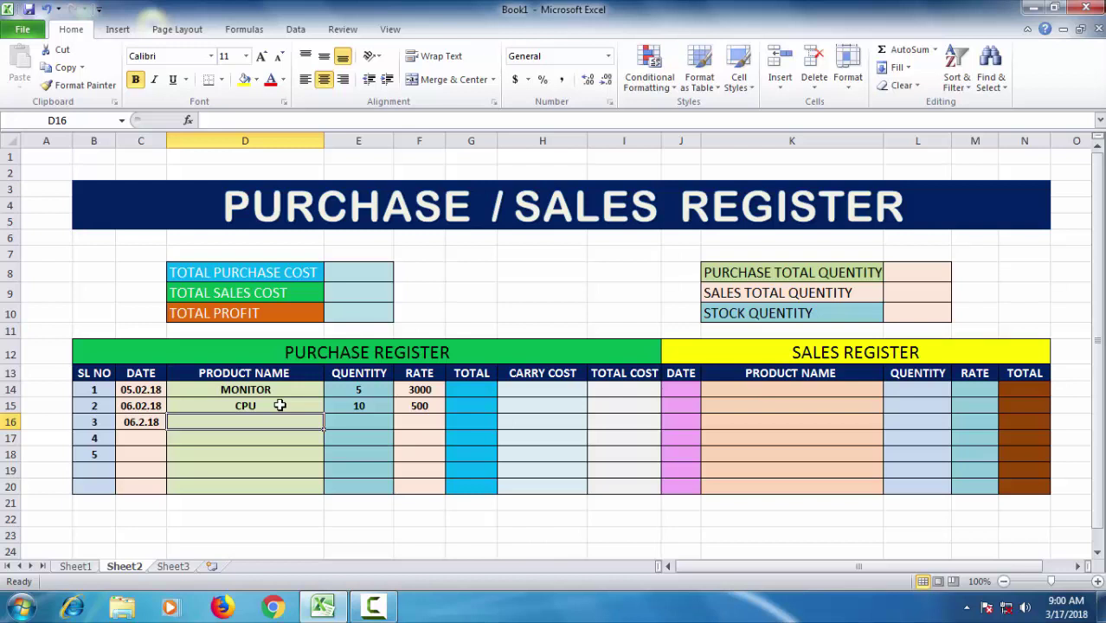
text(L)
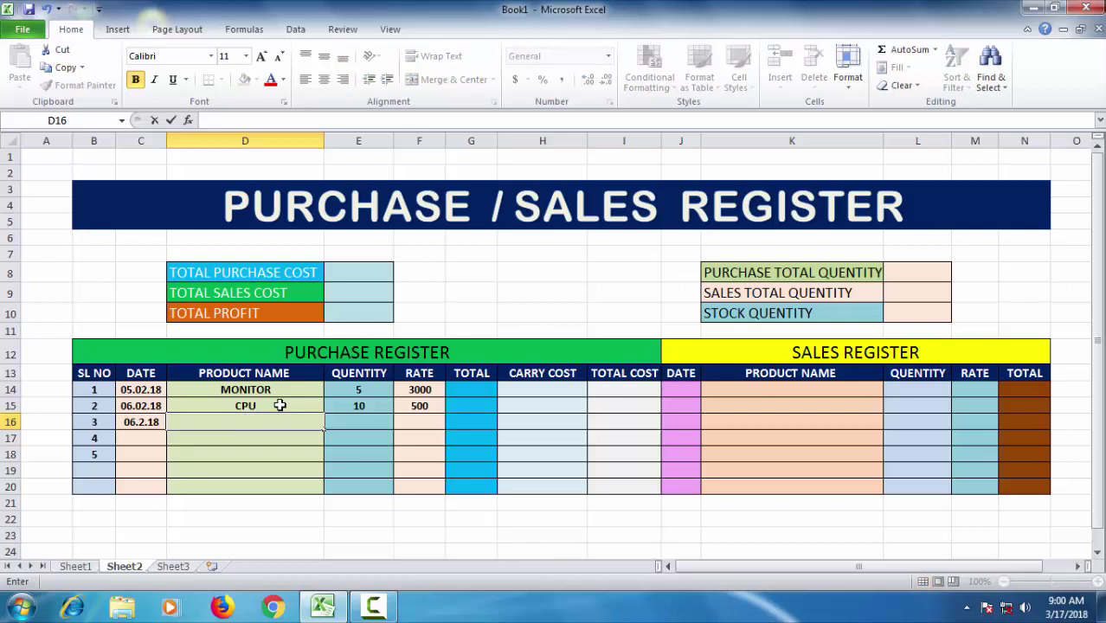
text(CD)
text( DRIVE)
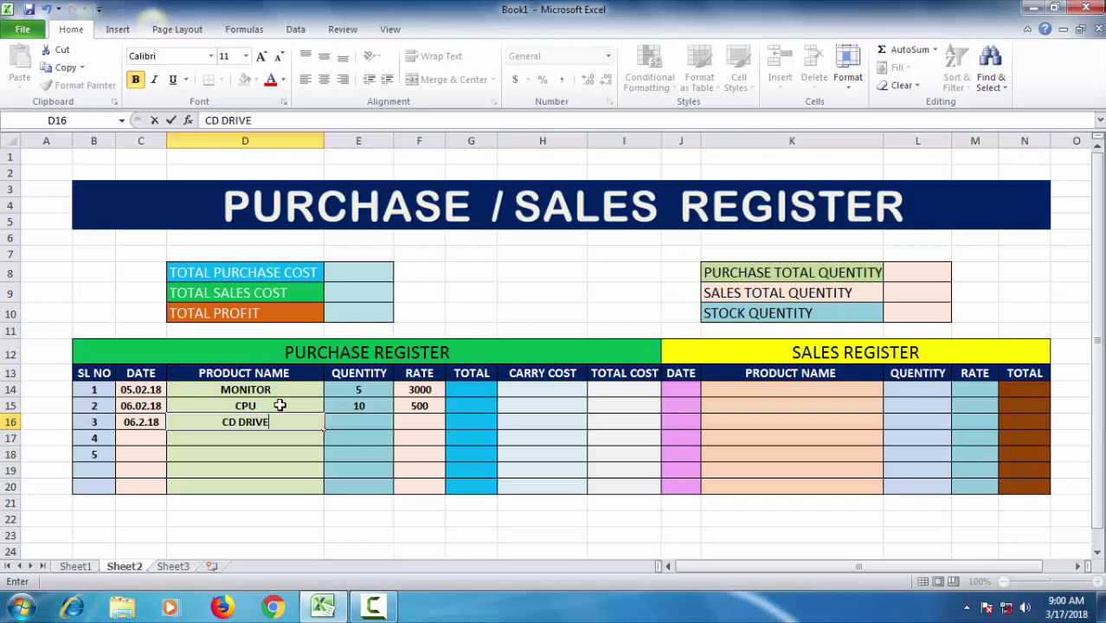
key(Tab)
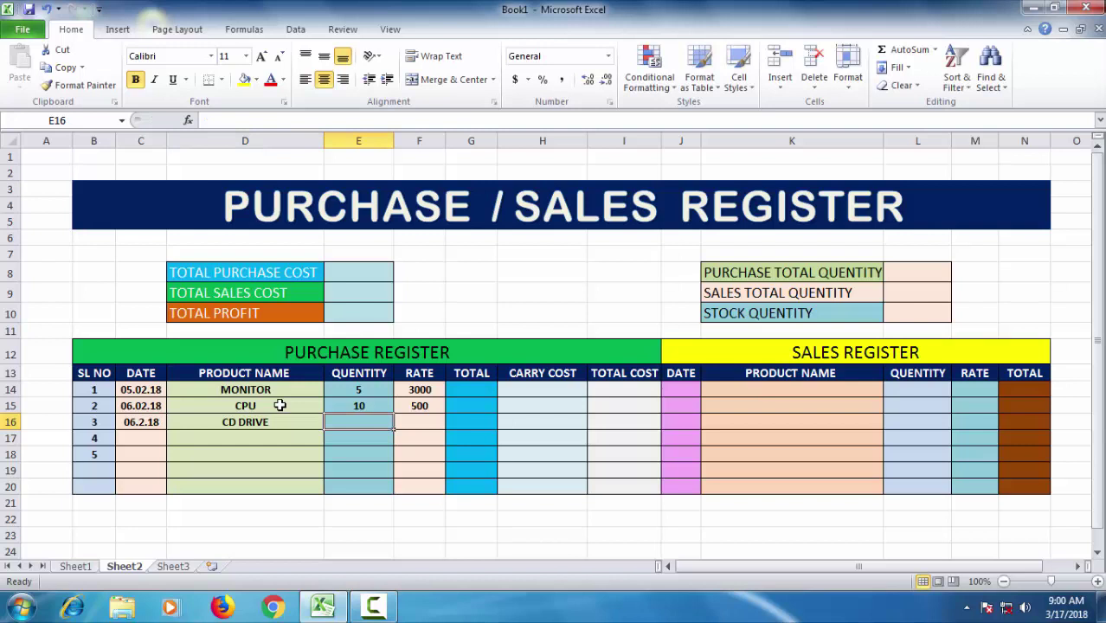
text(20)
key(Tab)
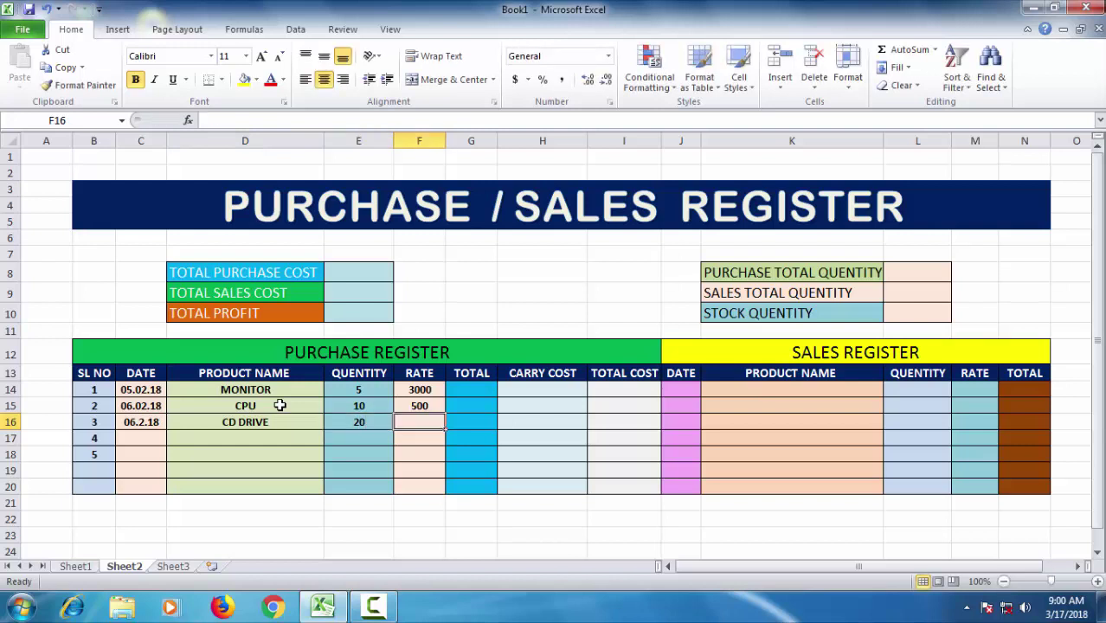
text(50)
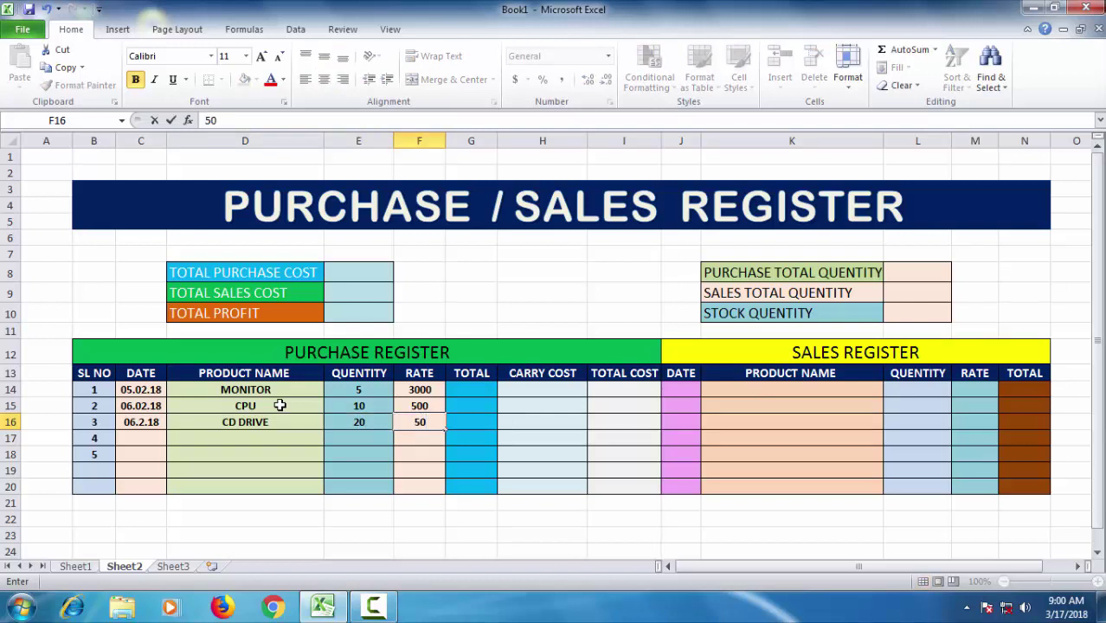
key(Return)
Enter purchase row 4: date 07.02.18, CABINET, quantity 15, rate 800
key(Left)
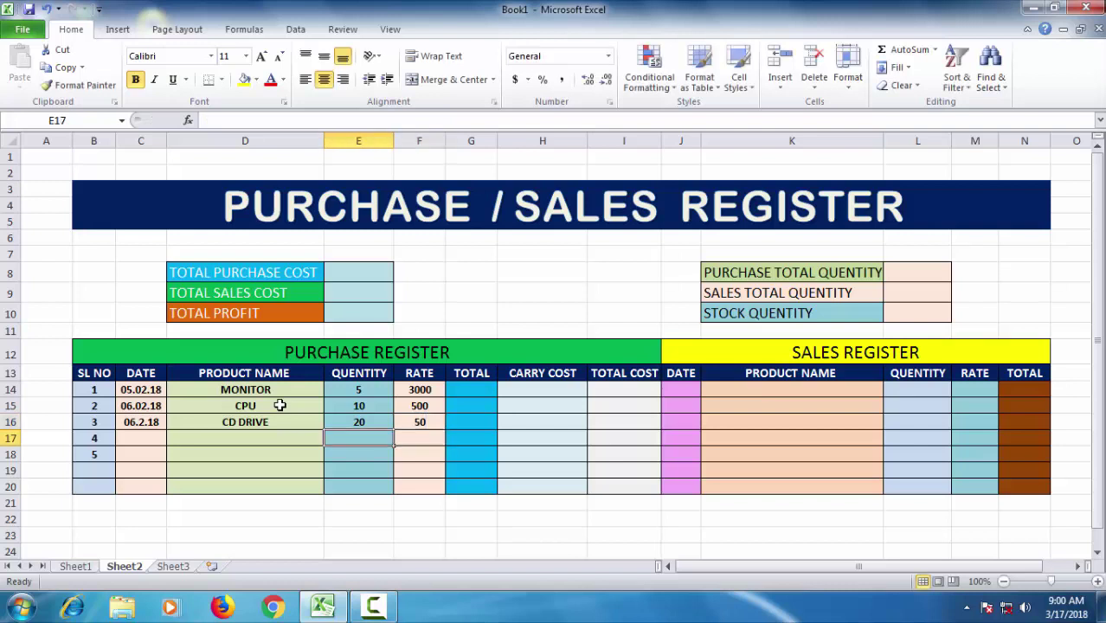
key(Left)
key(Left)
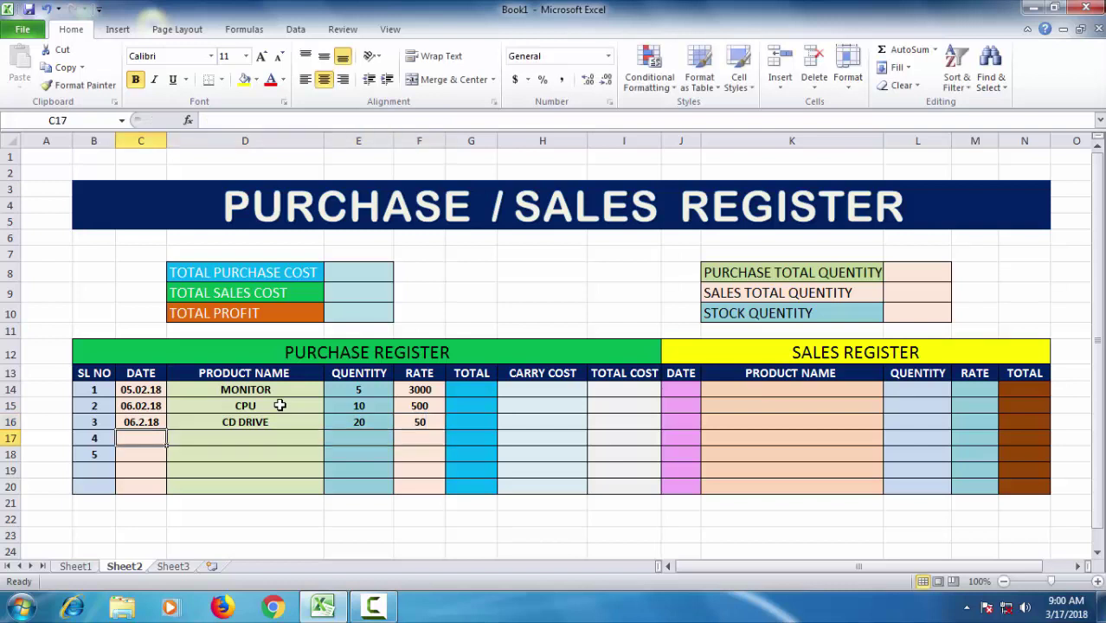
text(07.02.)
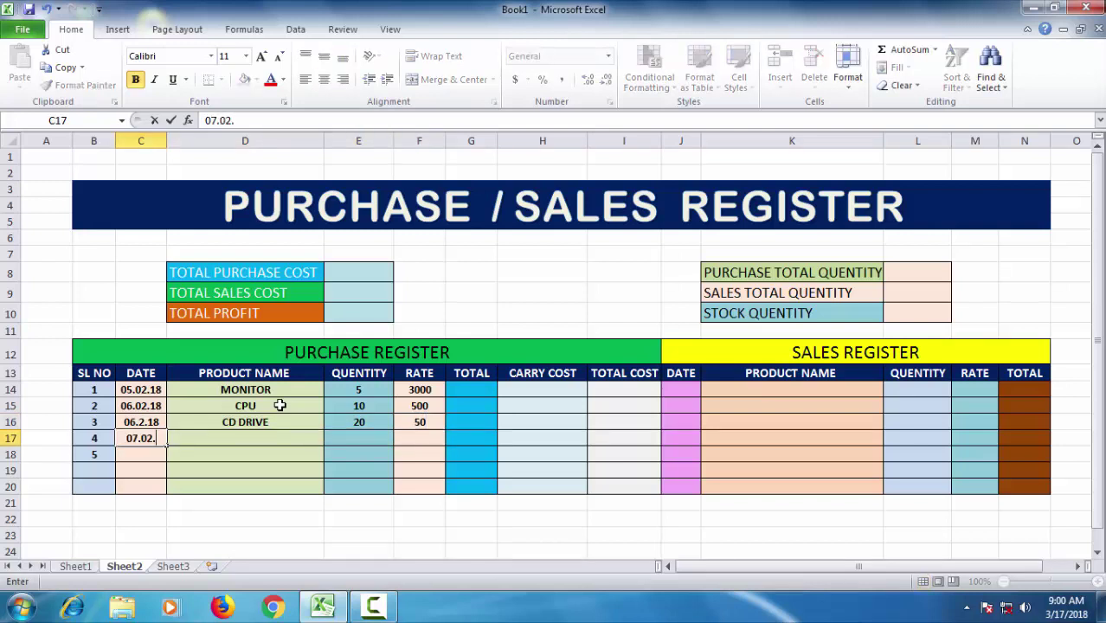
text(18)
key(Tab)
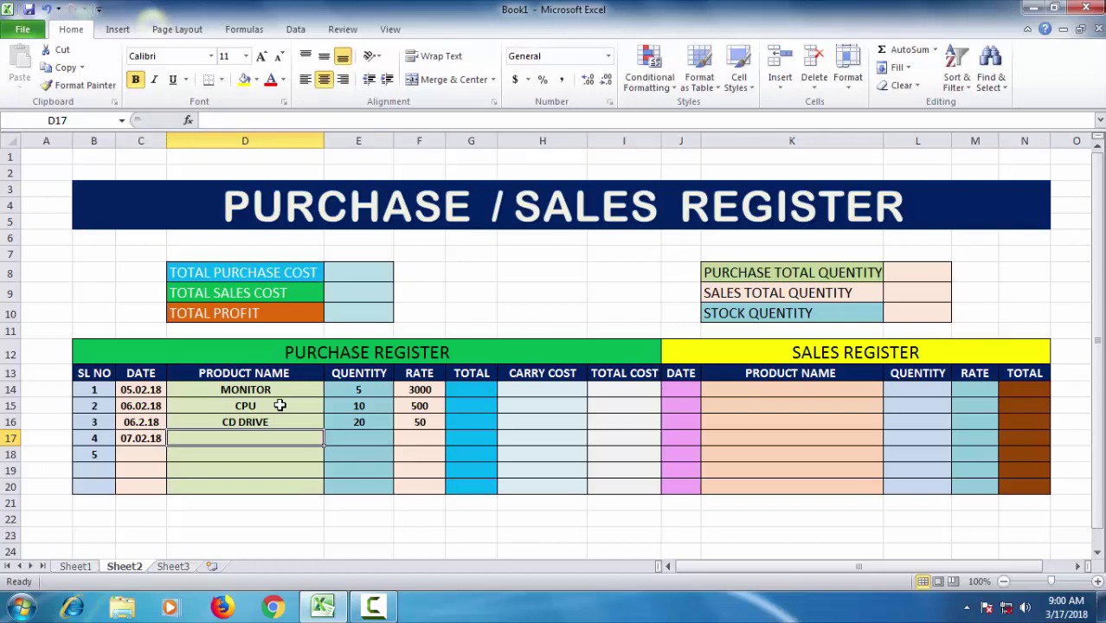
text(CABI)
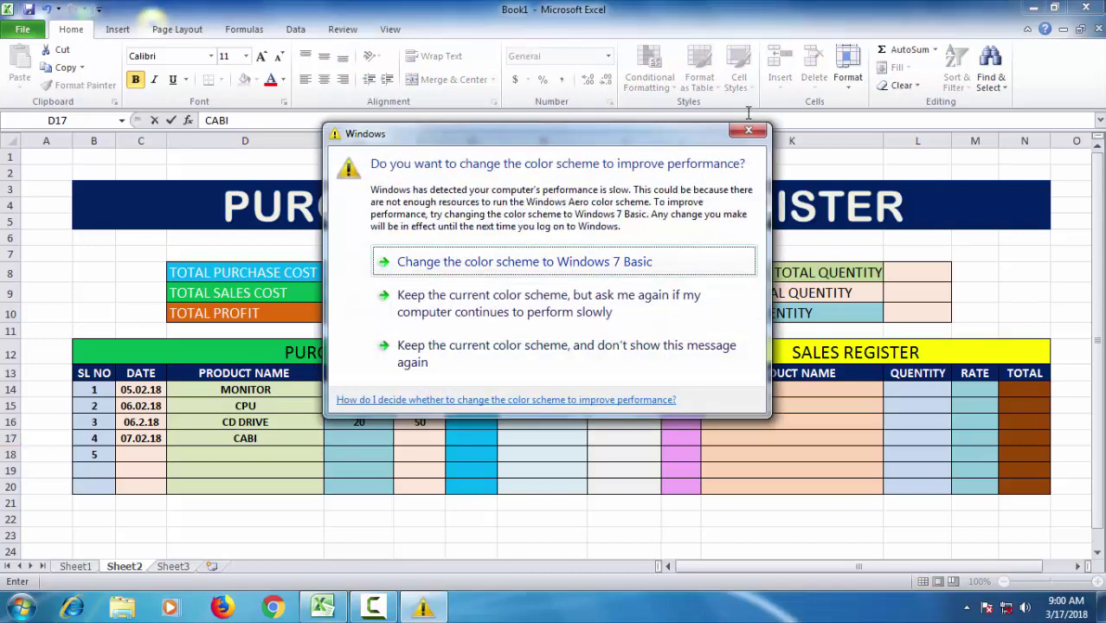
click(748, 131)
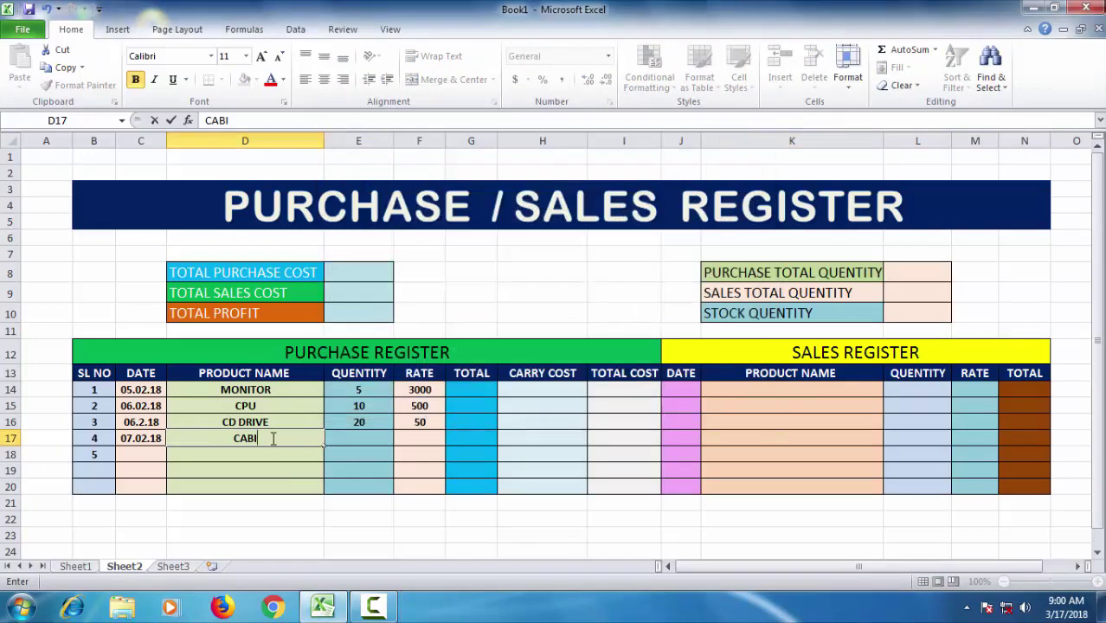
text(NET)
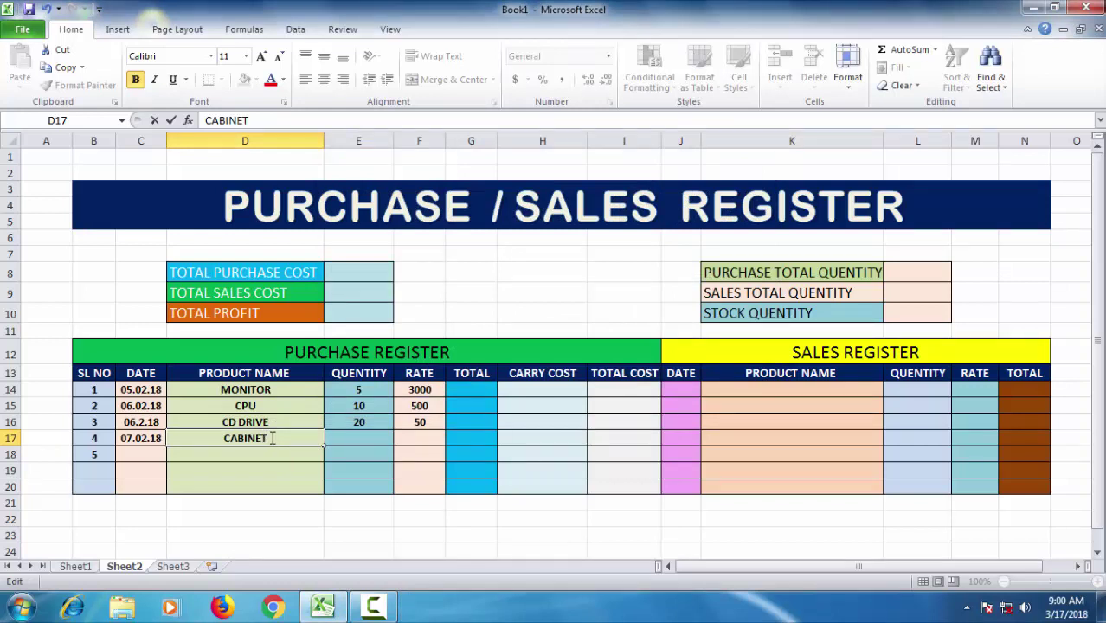
click(367, 442)
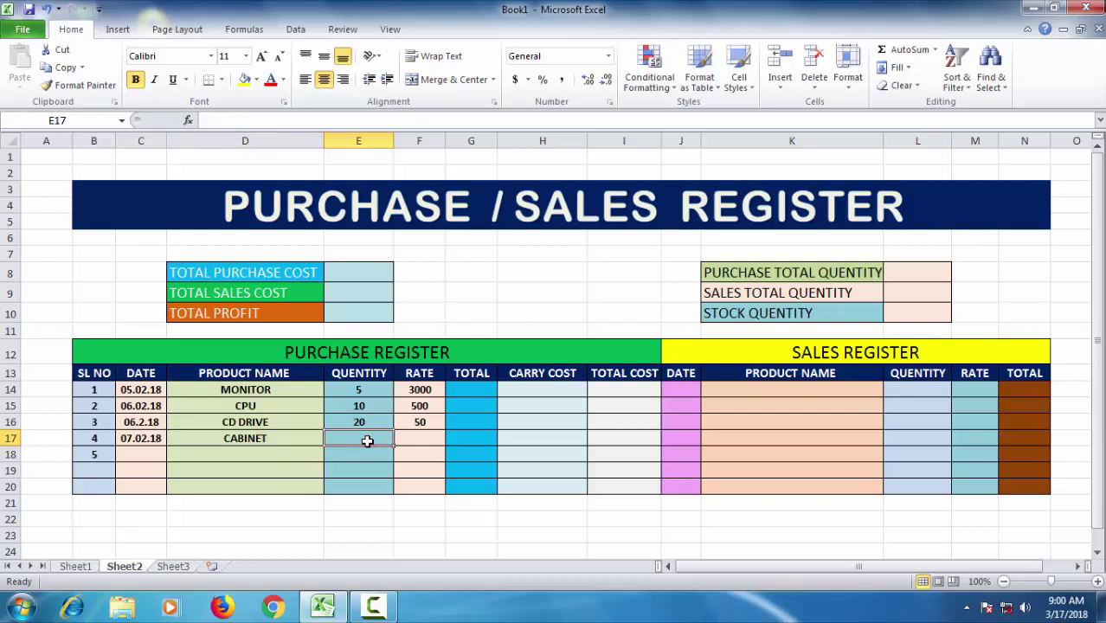
text(15)
key(Tab)
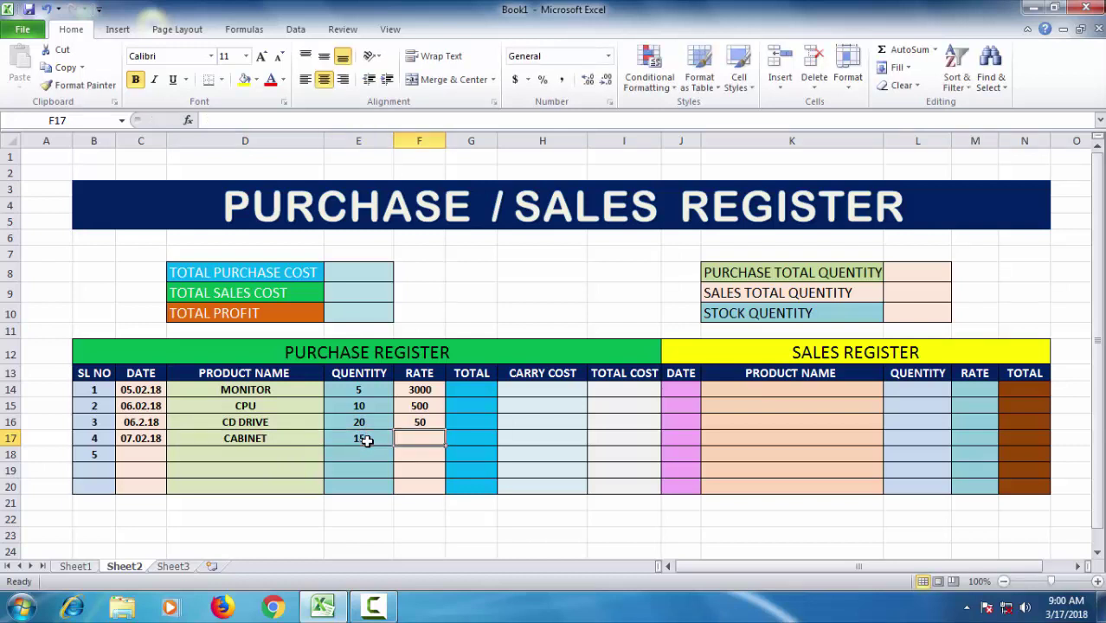
text(800)
key(Return)
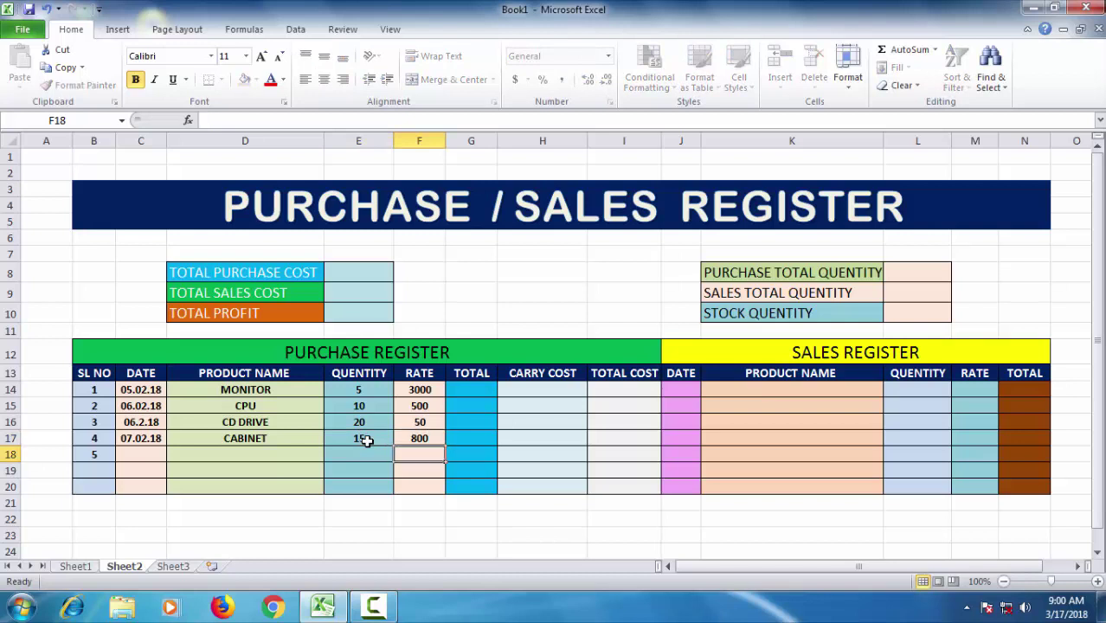
Enter purchase row 5: date 08.02.18, HARD DISK DRIVE, quantity 6, rate 2000
key(Left)
key(Left)
key(Left)
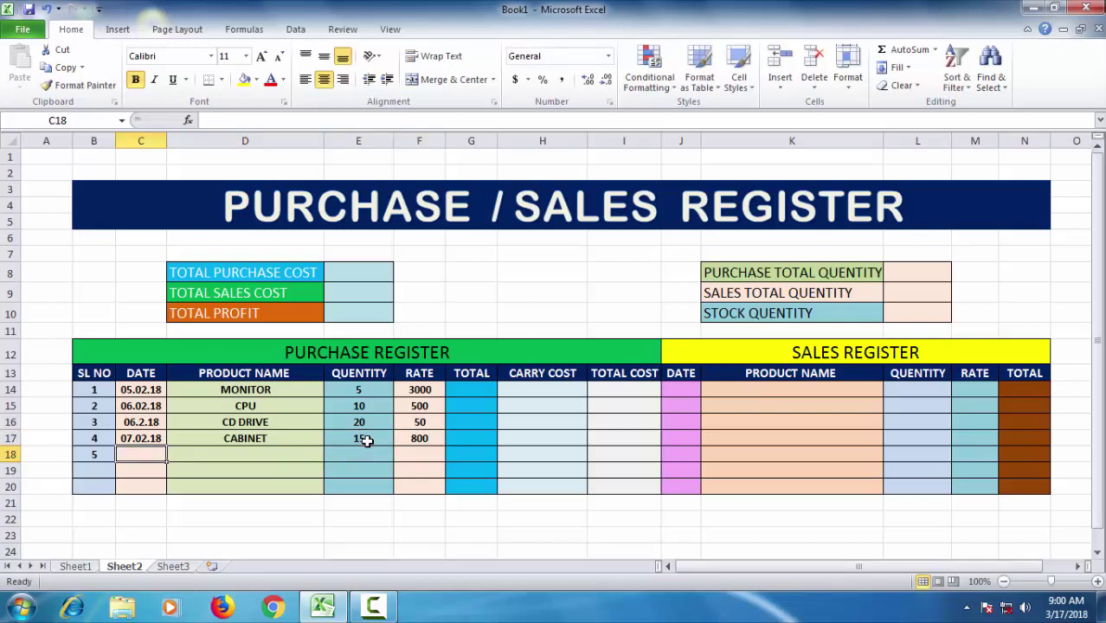
text(08.02.)
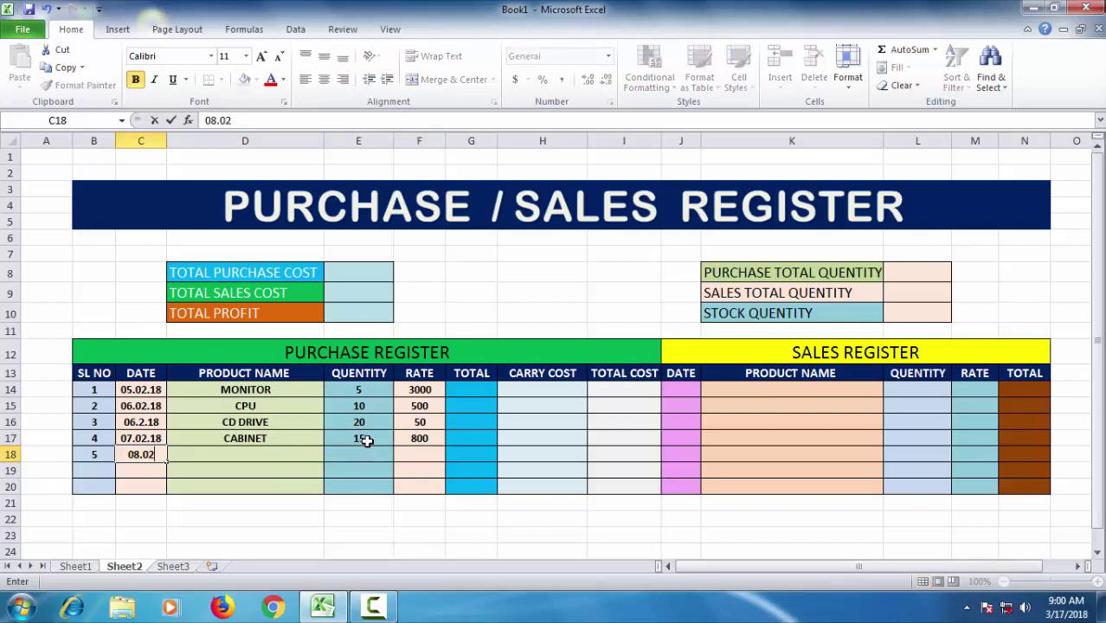
text(18)
key(Tab)
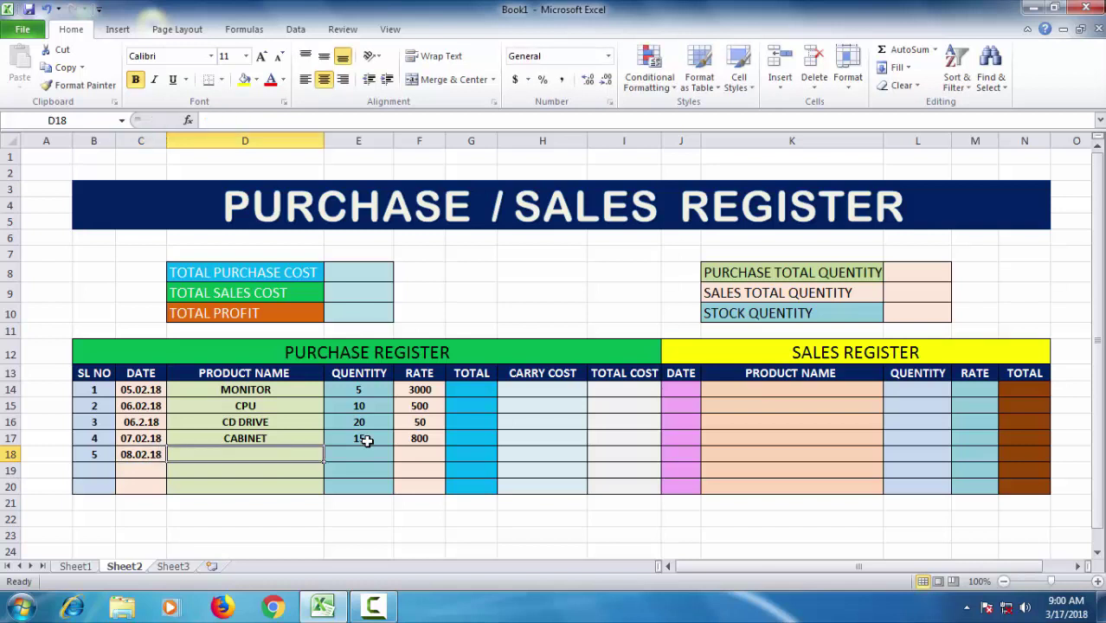
text(HA)
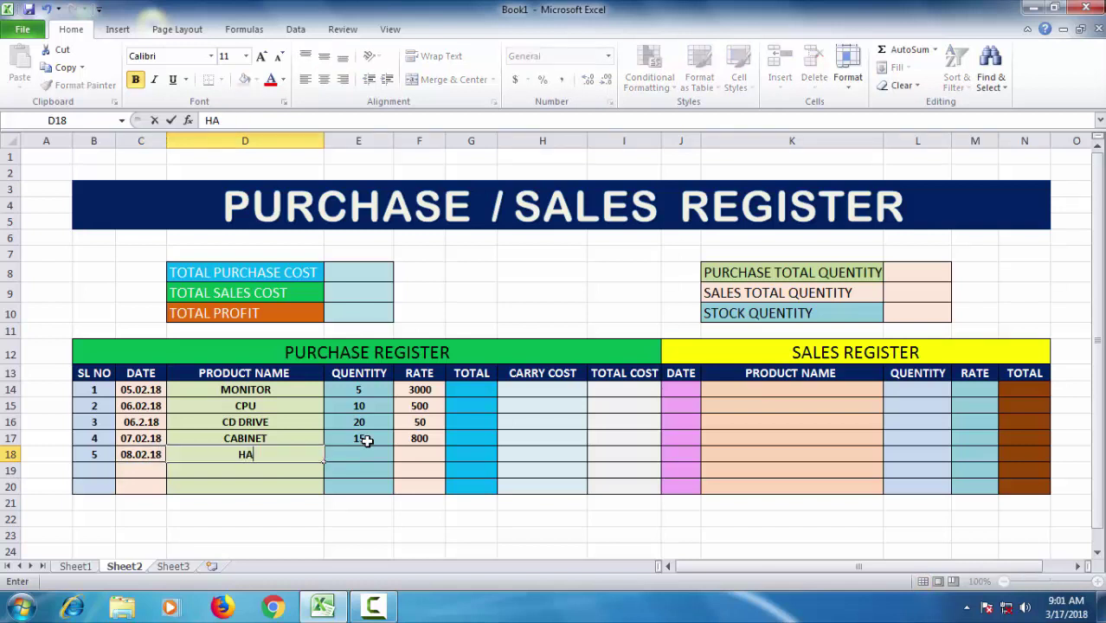
text(RD D)
text(ISK )
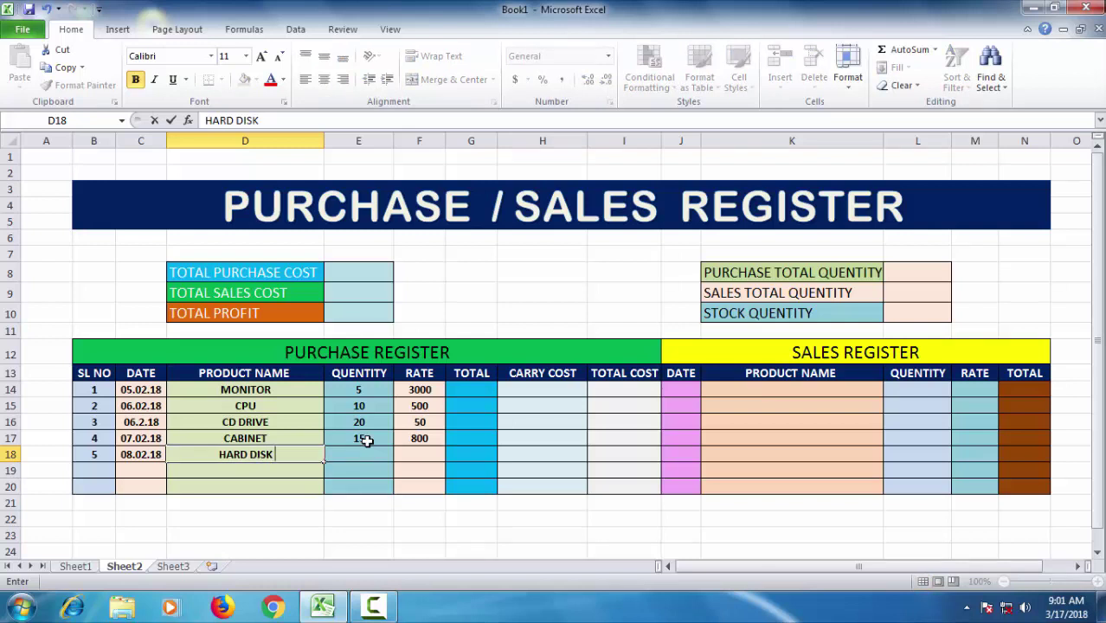
text(DRIV)
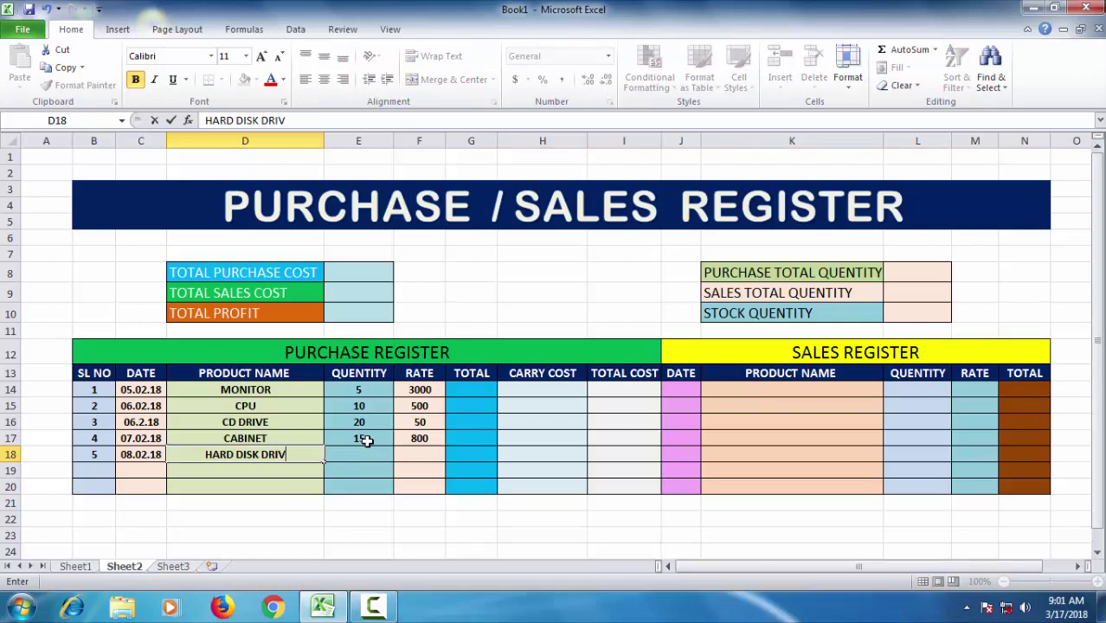
text(E)
key(Tab)
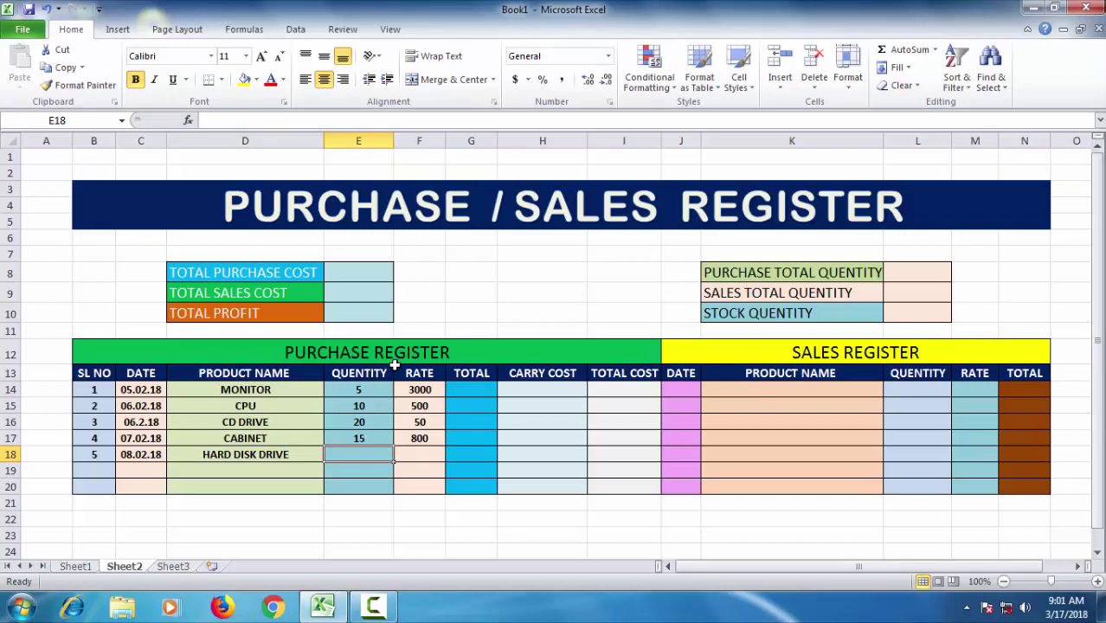
text(6)
key(Tab)
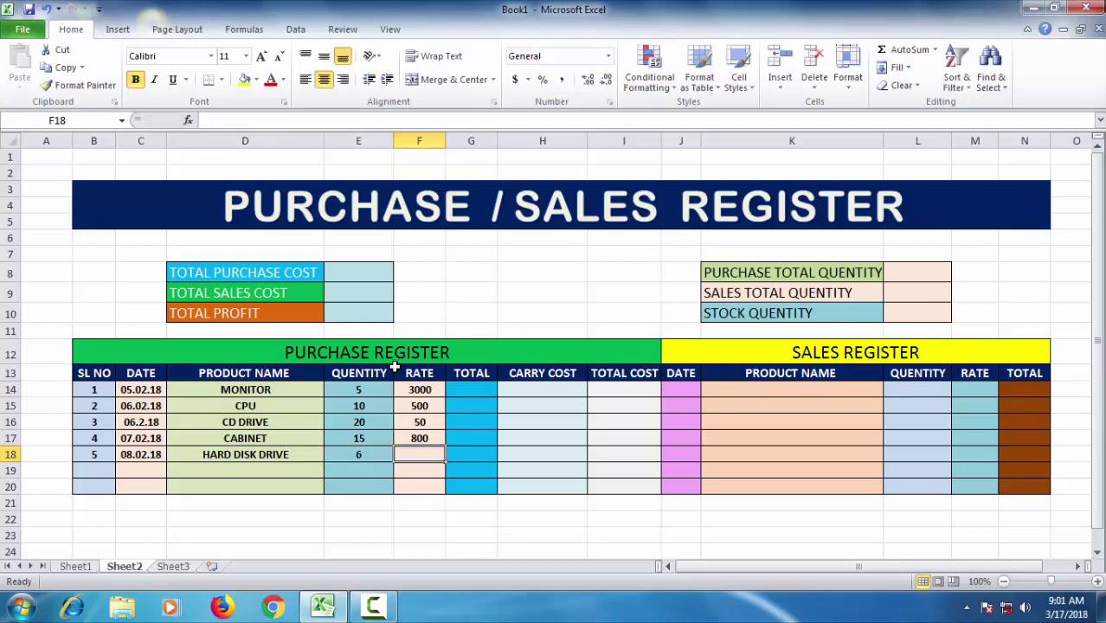
text(2000)
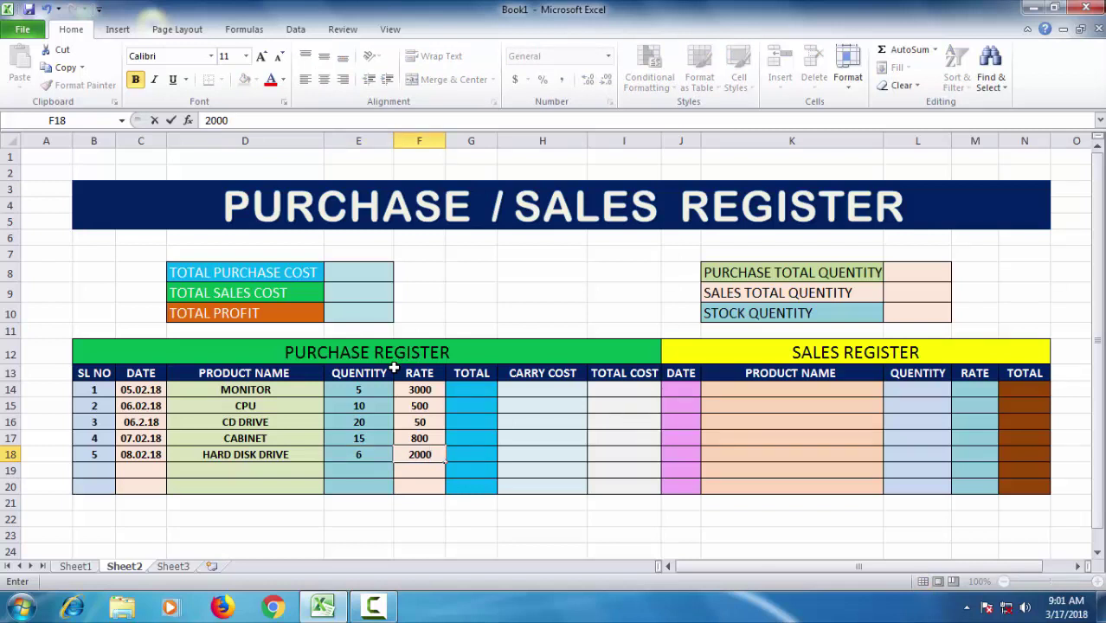
key(Tab)
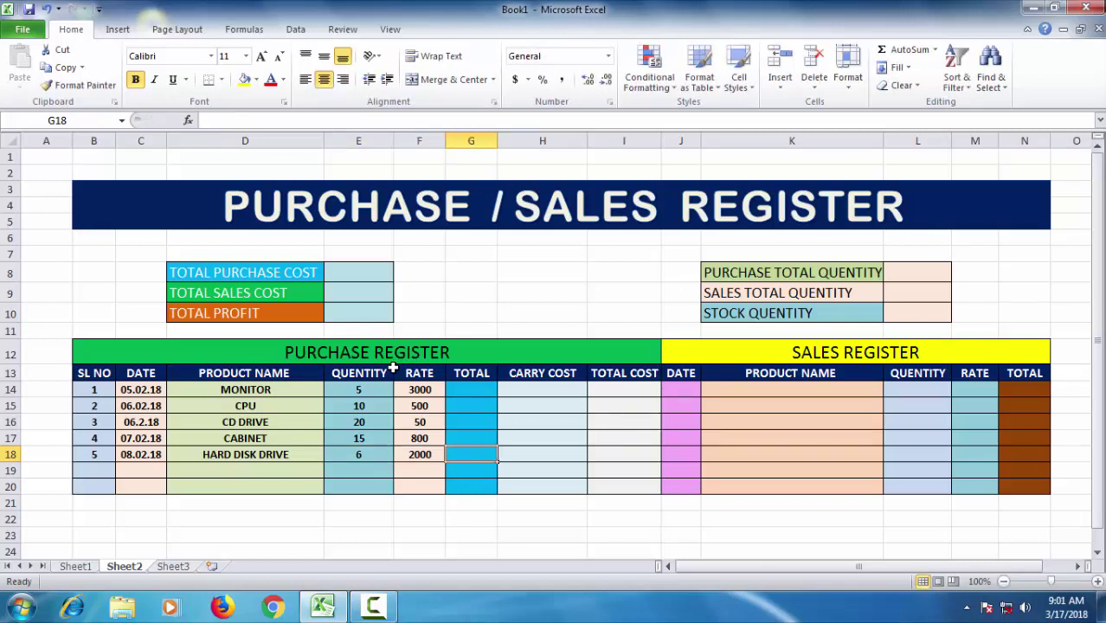
Apply Align Left to the product name cells D14:D18
drag(260, 389, 255, 454)
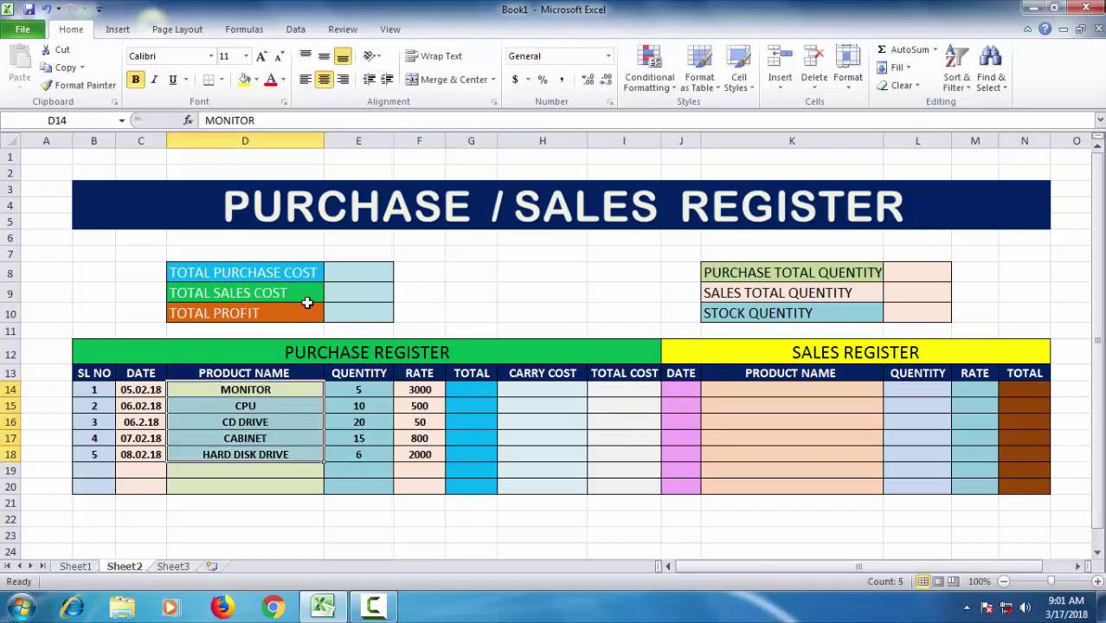
click(305, 80)
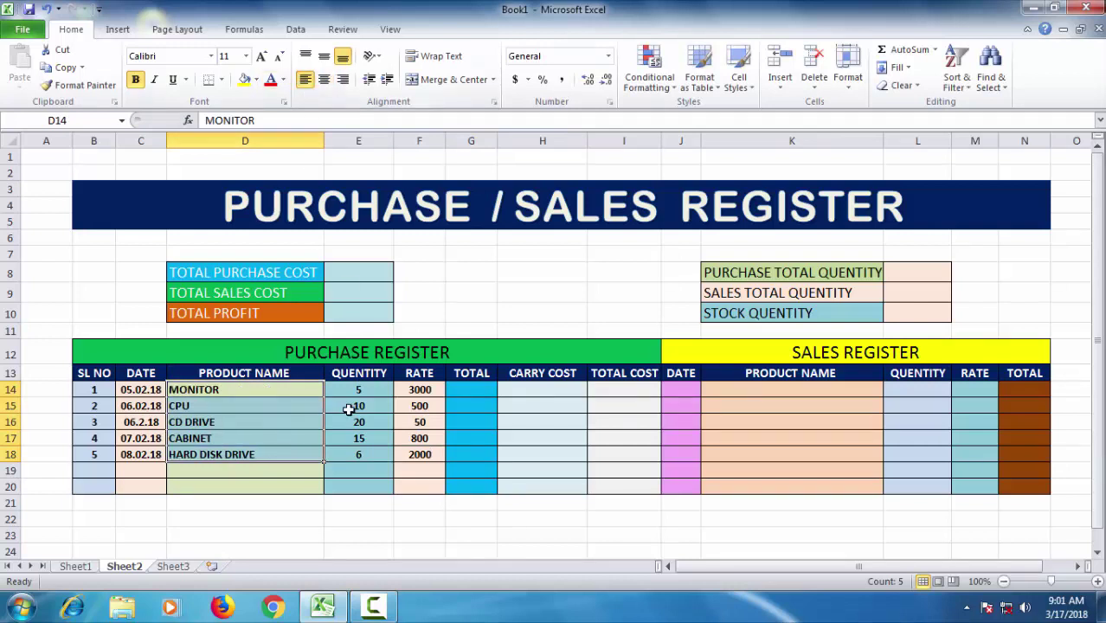
click(266, 515)
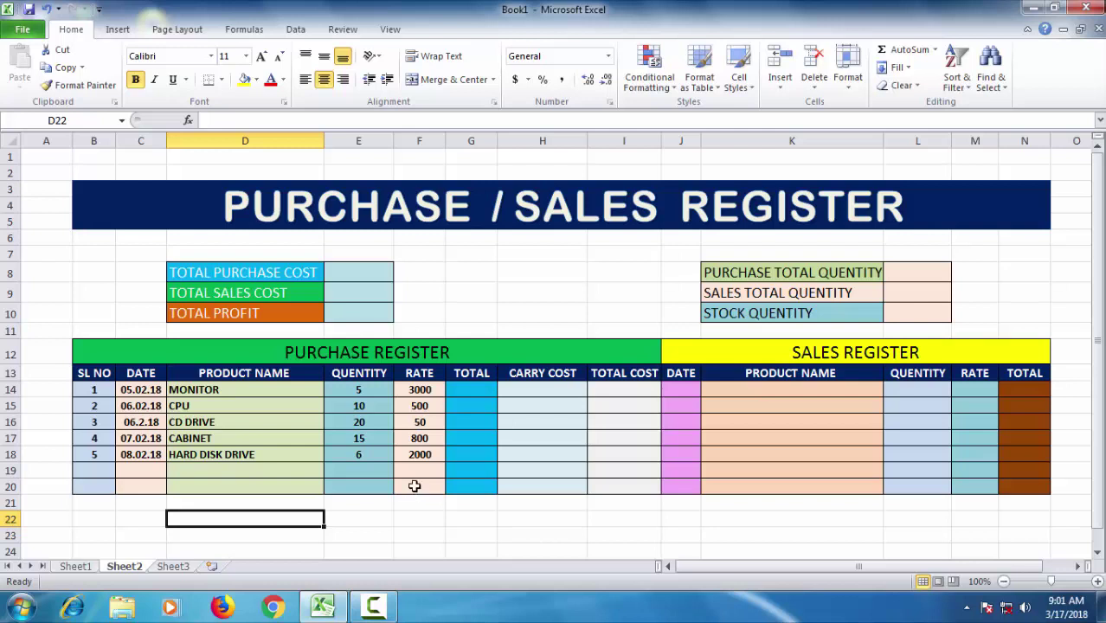
Enter =E14*F14 in G14 to get the MONITOR total of 15000
click(471, 389)
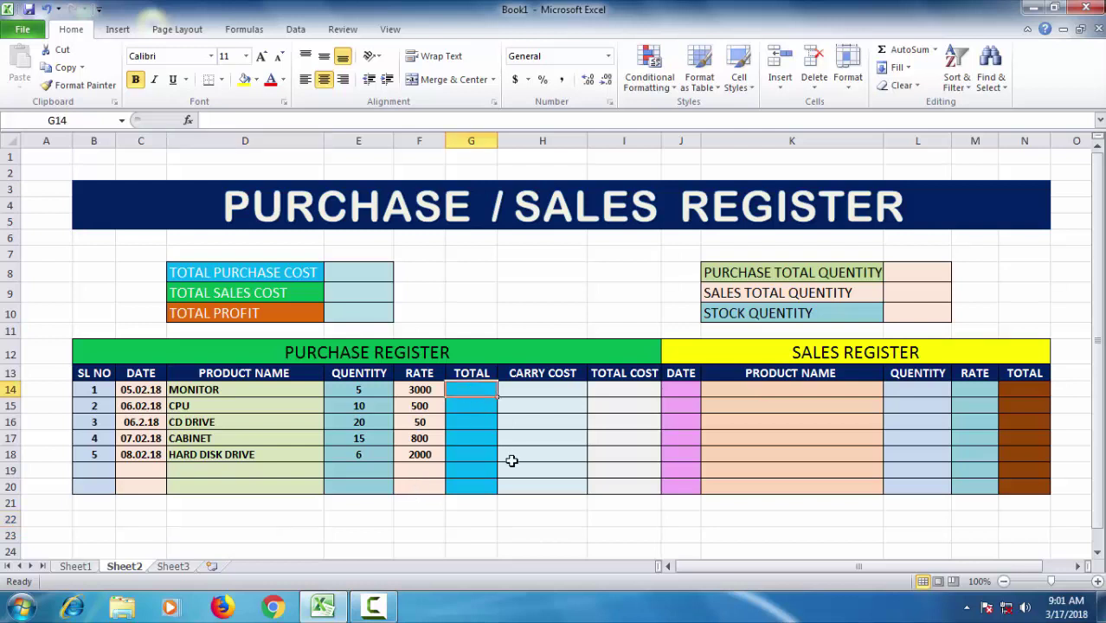
text(=)
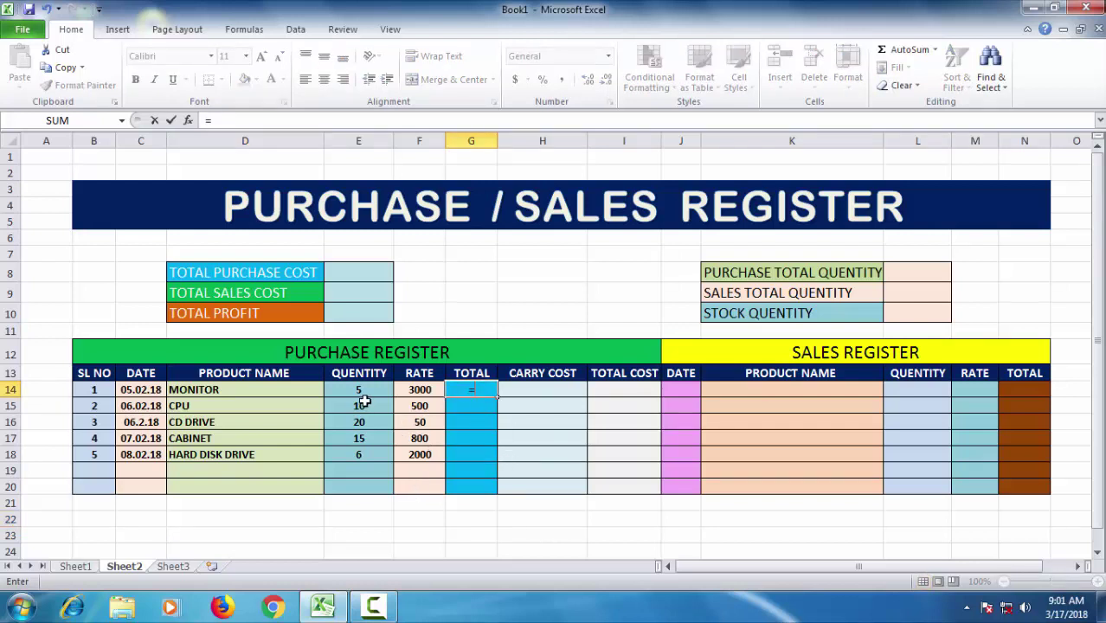
click(360, 392)
text(*)
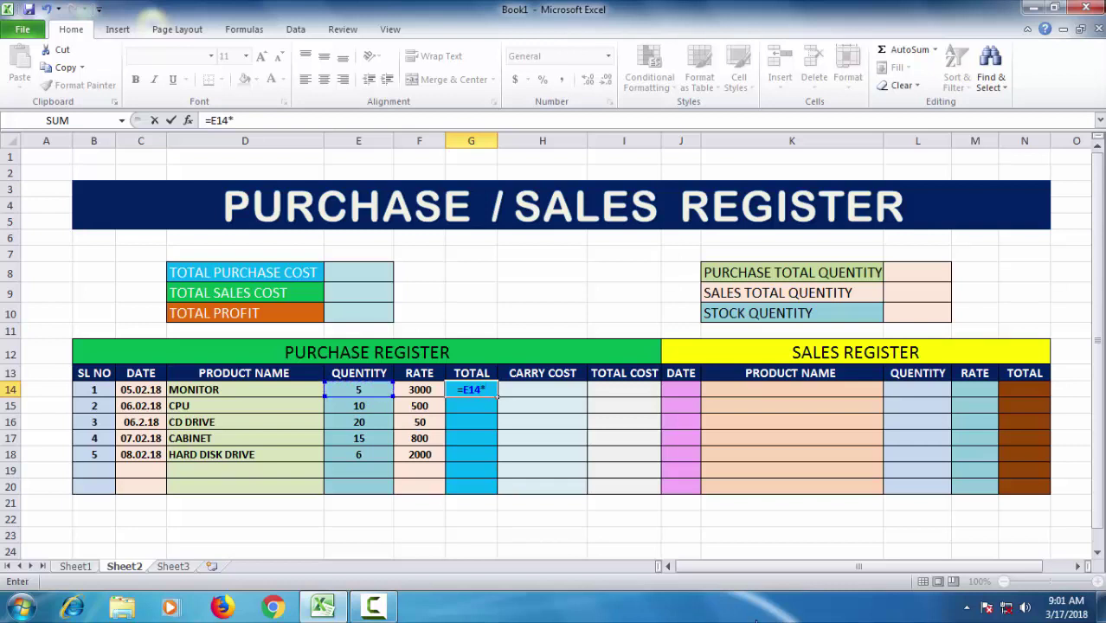
click(419, 389)
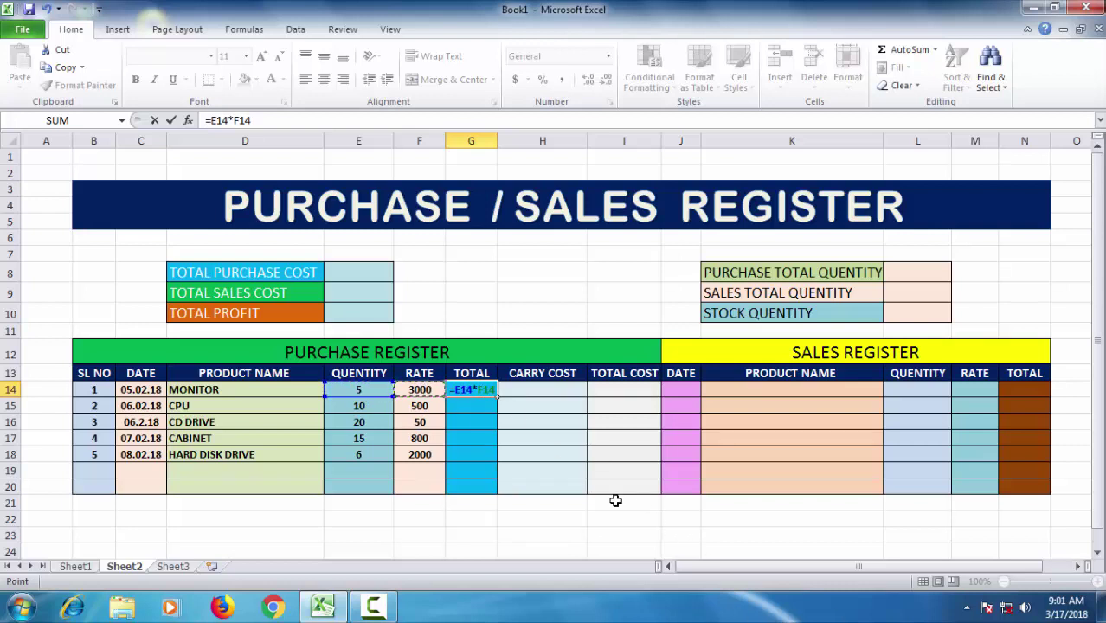
key(Return)
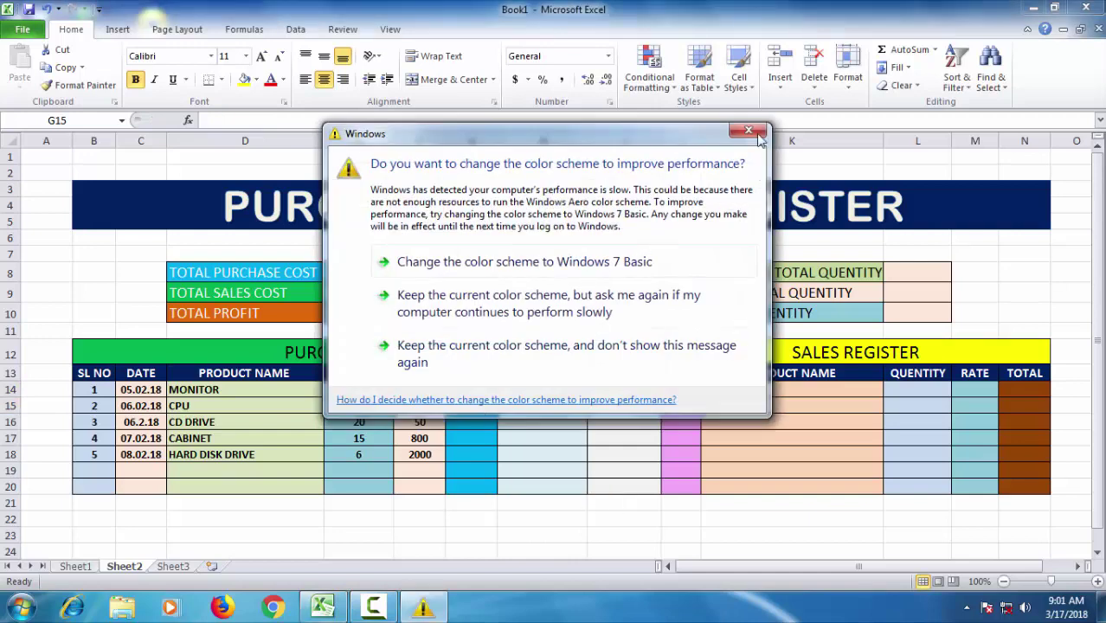
Fill the total formula down to G18 and left-align the five purchase totals
click(750, 131)
click(488, 391)
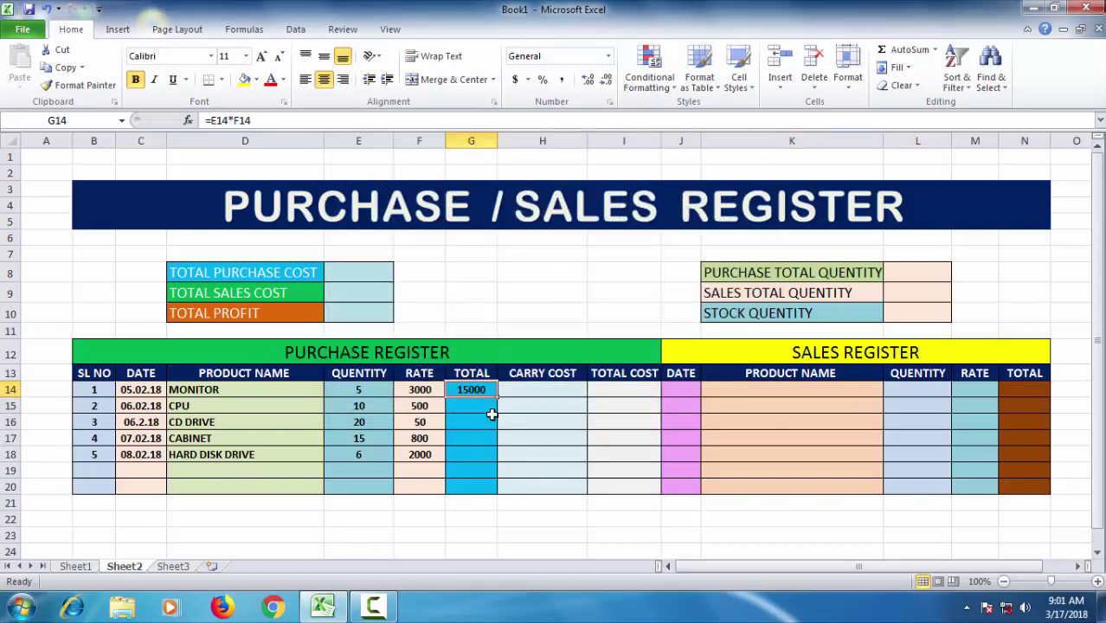
click(481, 408)
click(482, 391)
mouse_move(499, 396)
mouse_down()
mouse_move(491, 477)
mouse_move(493, 461)
mouse_up()
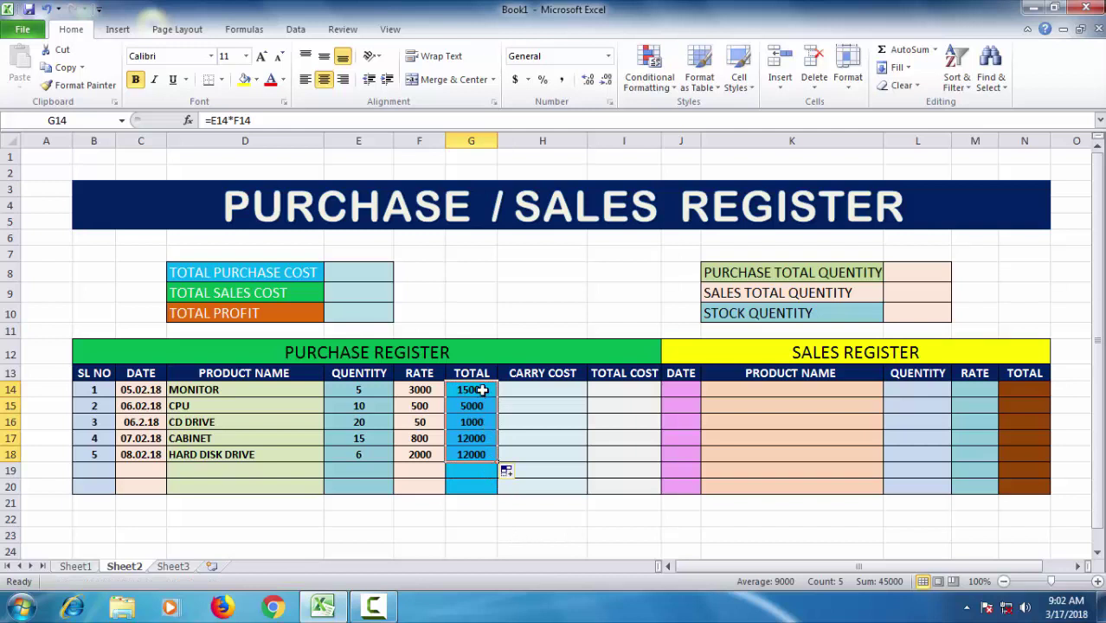
click(305, 79)
click(531, 542)
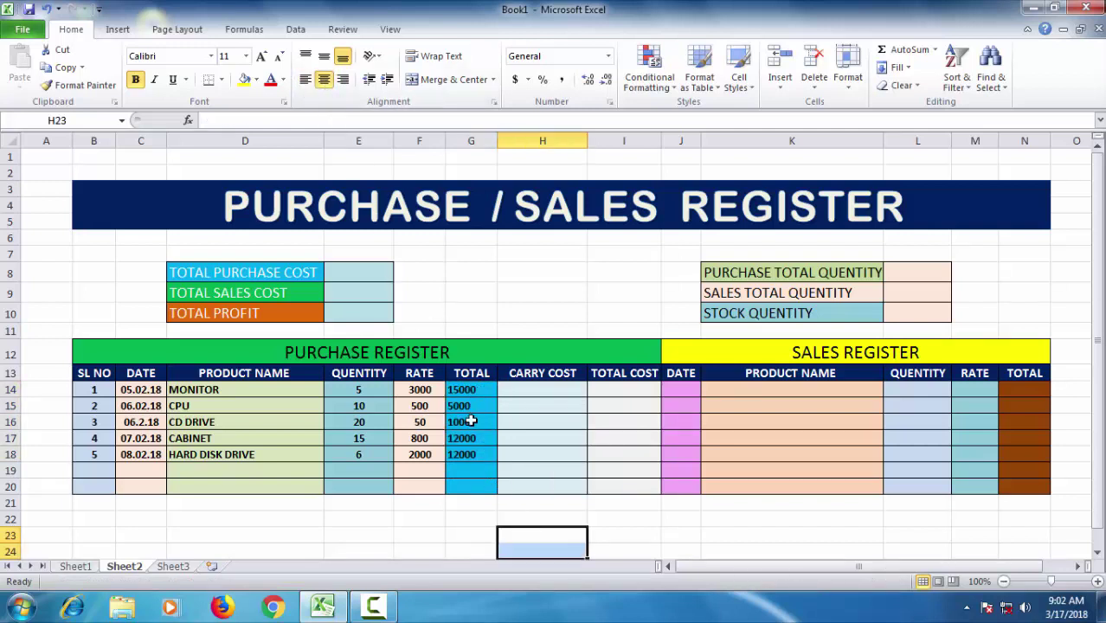
Change header H13 to CARRY COST(4%) and widen column H to fit it
click(535, 391)
click(538, 374)
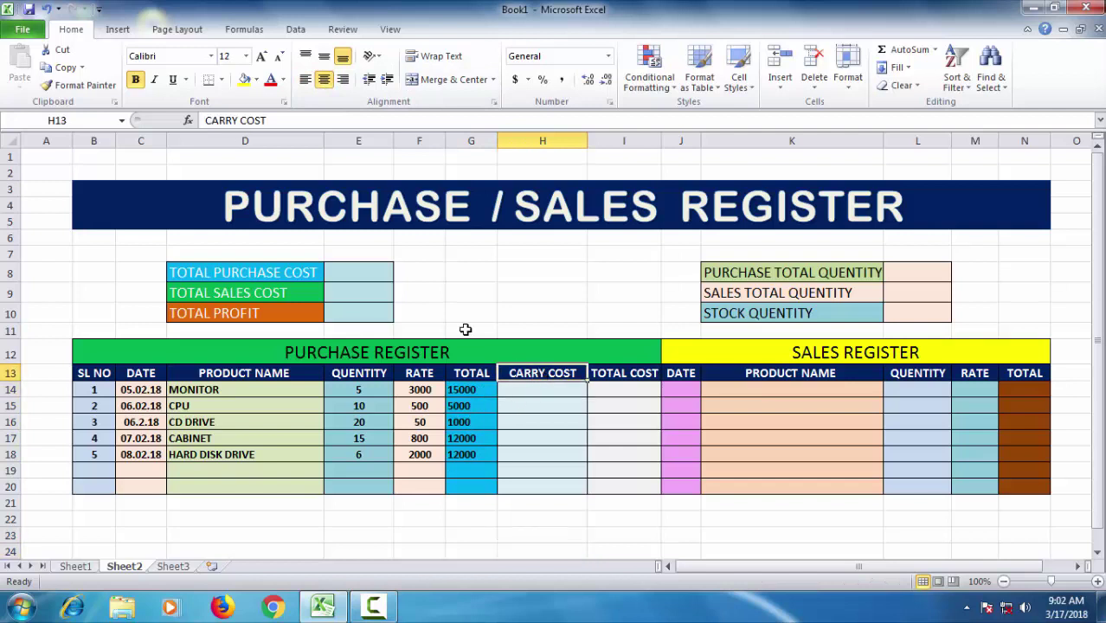
click(280, 121)
text((4%)
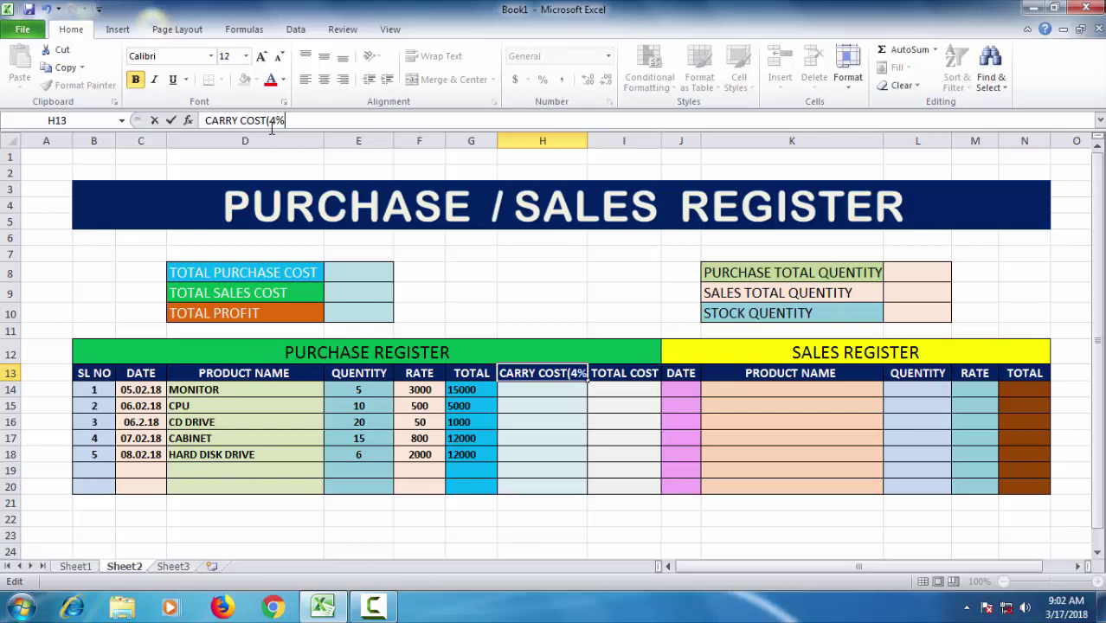
text())
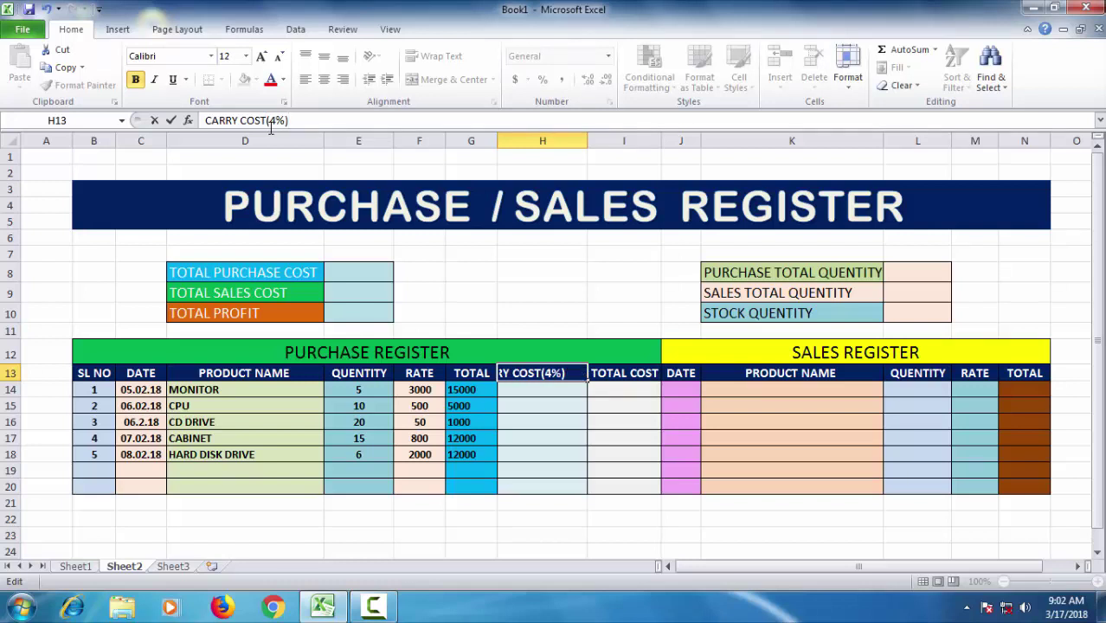
click(539, 528)
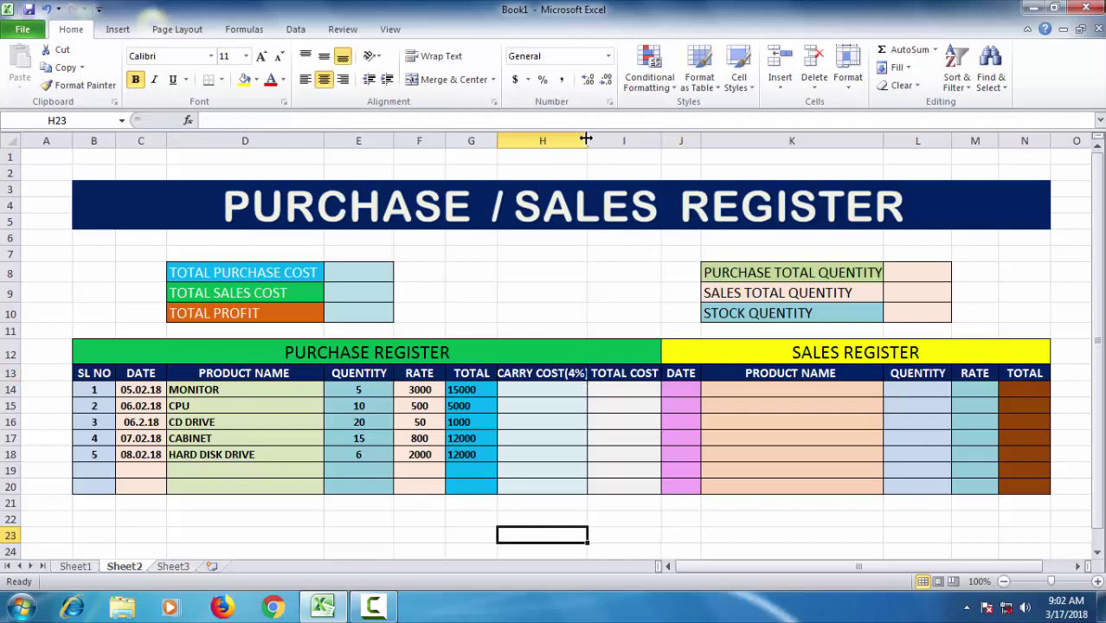
drag(586, 138, 590, 138)
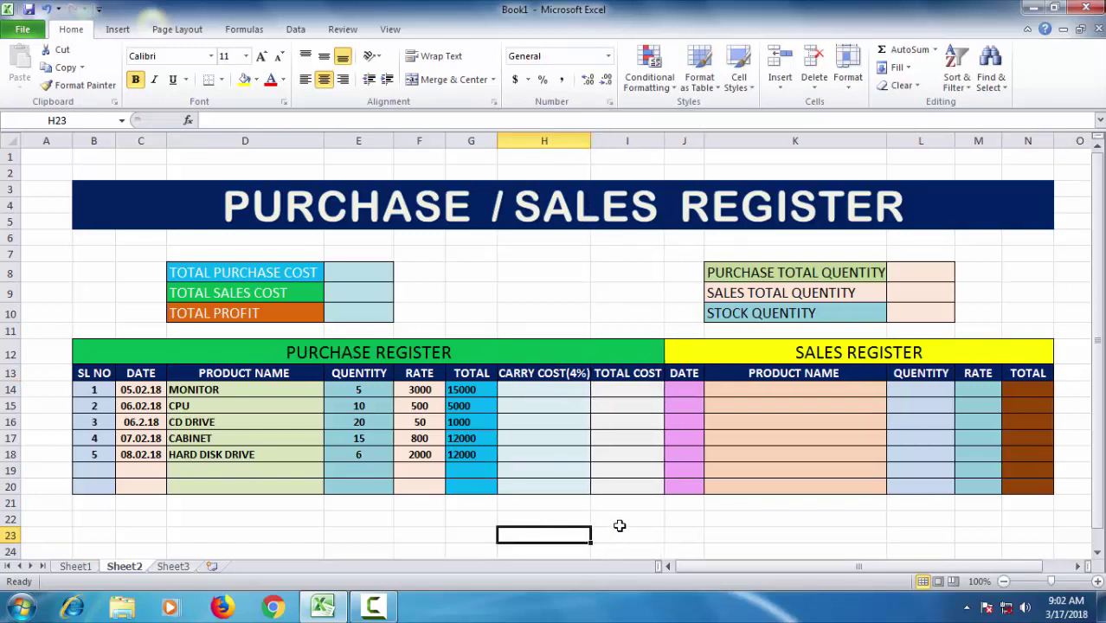
Enter =G14*4/100 in H14 and fill it down to H18, giving 600, 200, 40, 480, 480
click(543, 390)
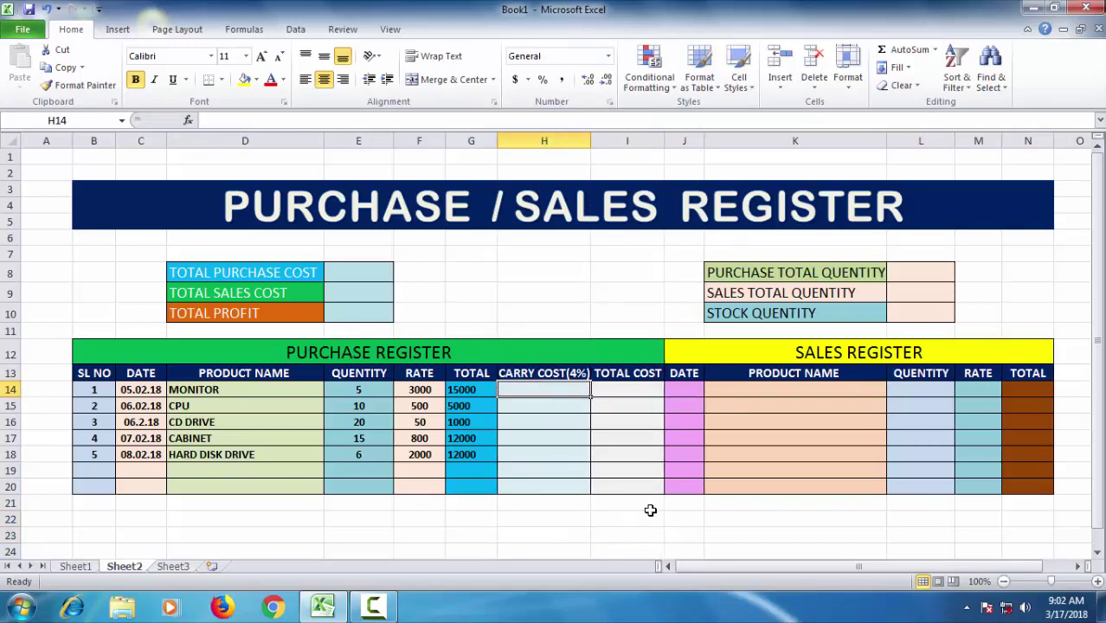
text(=)
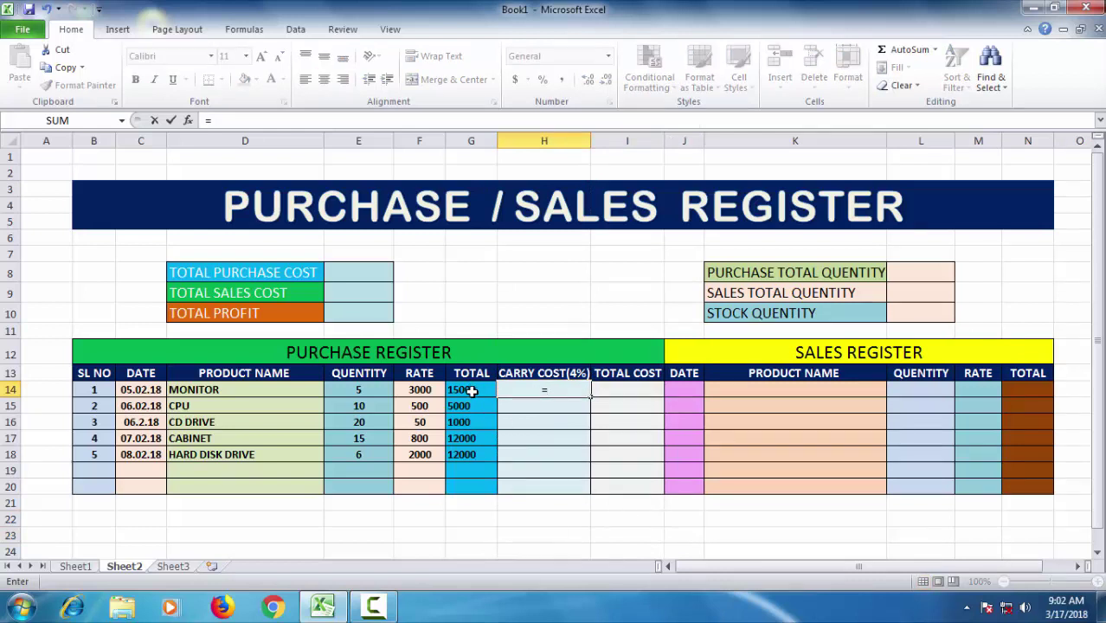
click(471, 390)
text(*4)
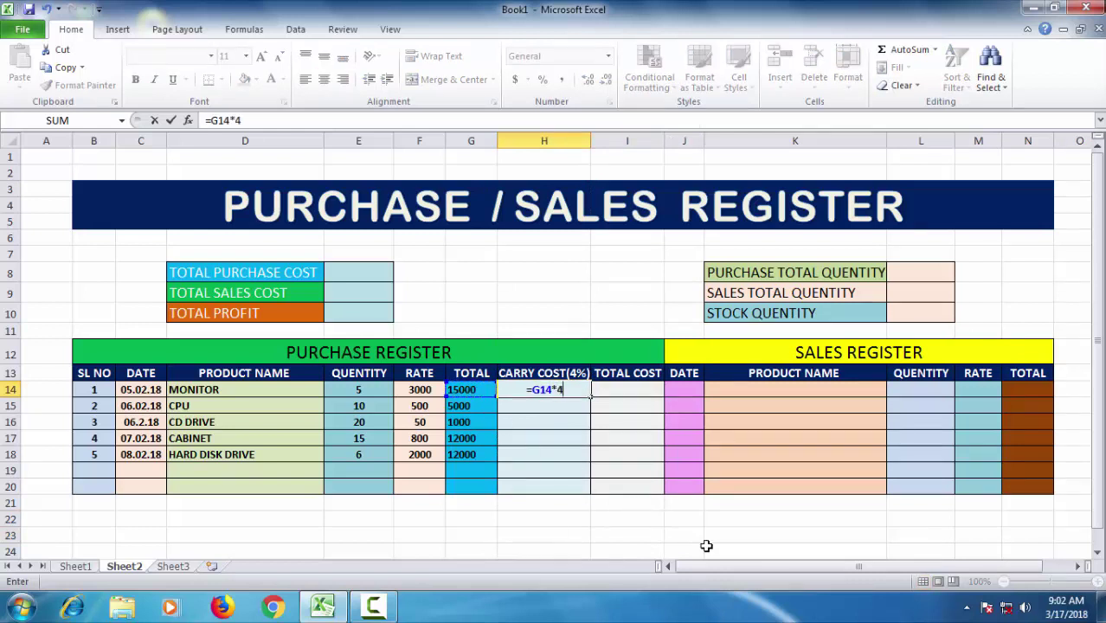
text(/100)
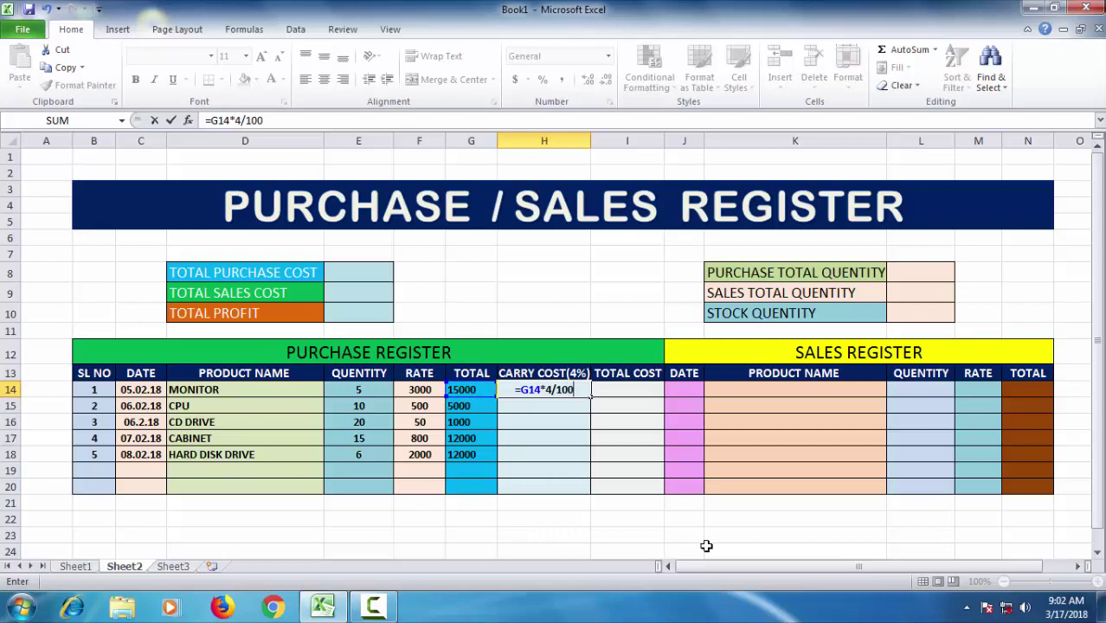
key(Return)
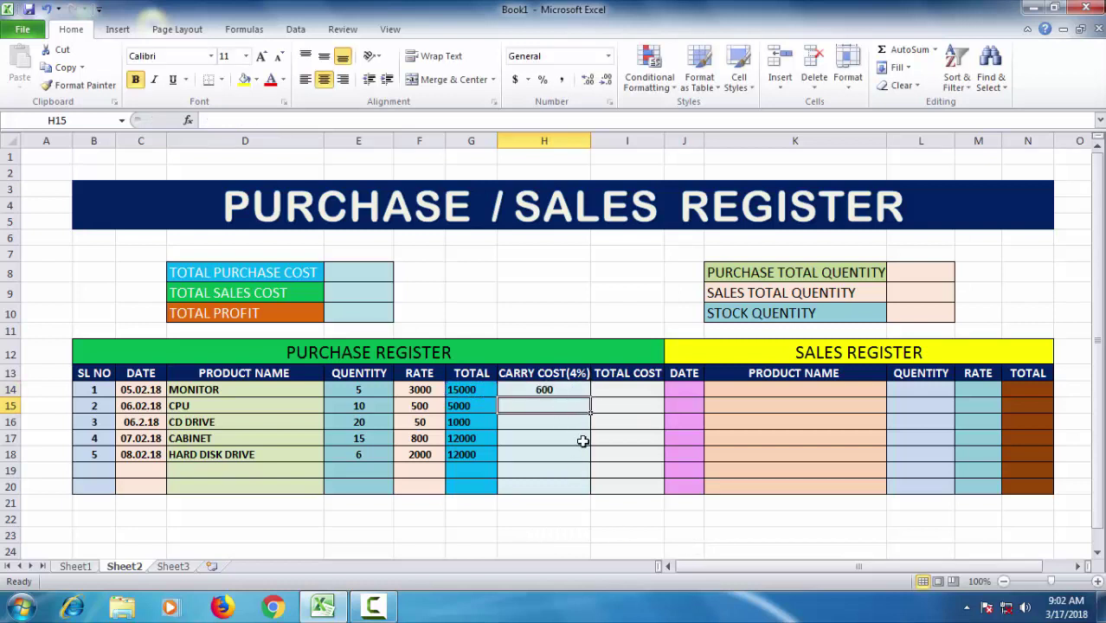
click(554, 392)
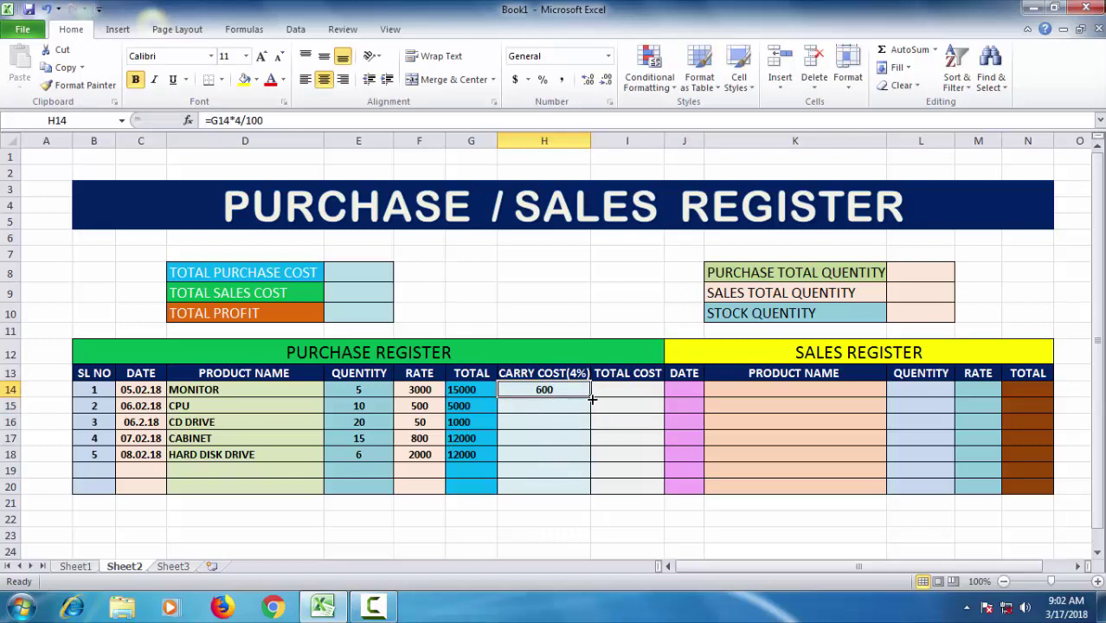
drag(592, 397, 591, 459)
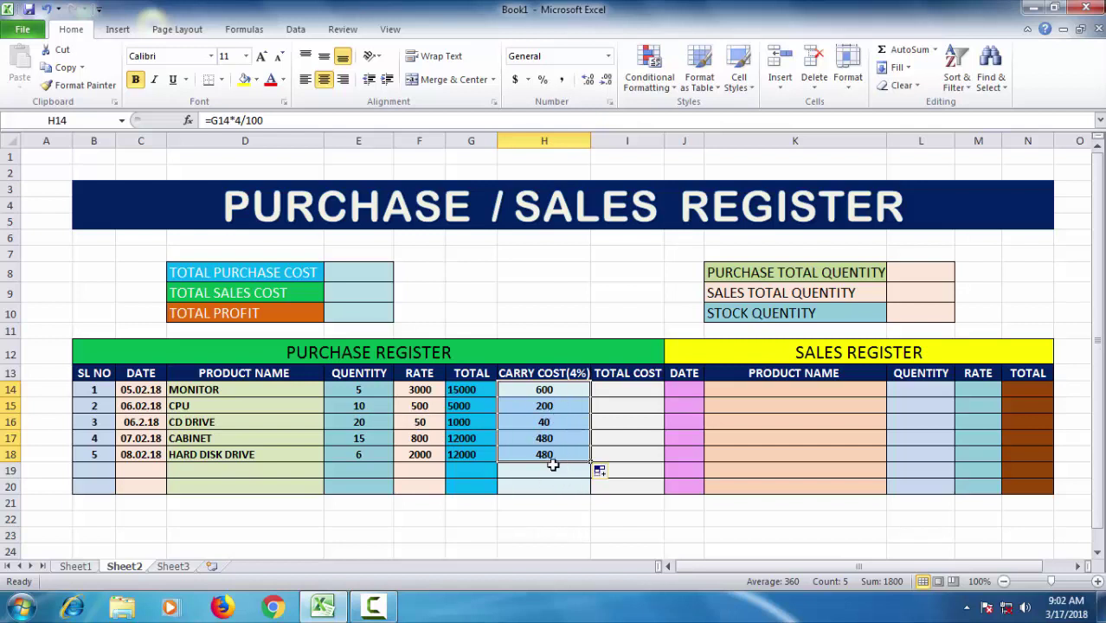
click(630, 391)
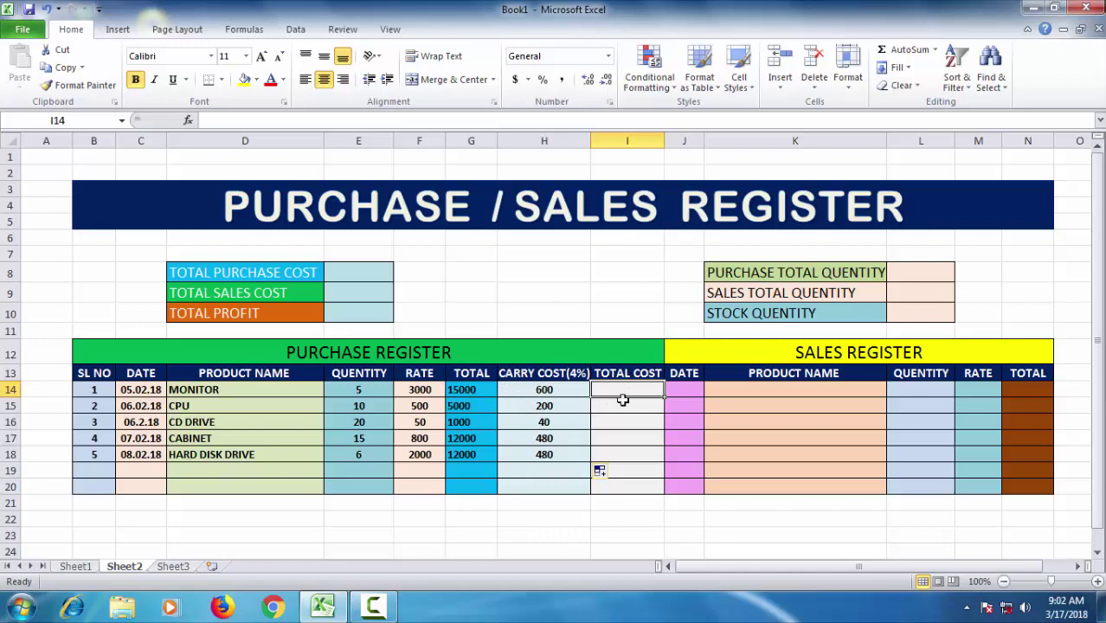
Enter =SUM(G14:H14) in I14 and fill it down to I18, giving 15600 to 12480
text(=)
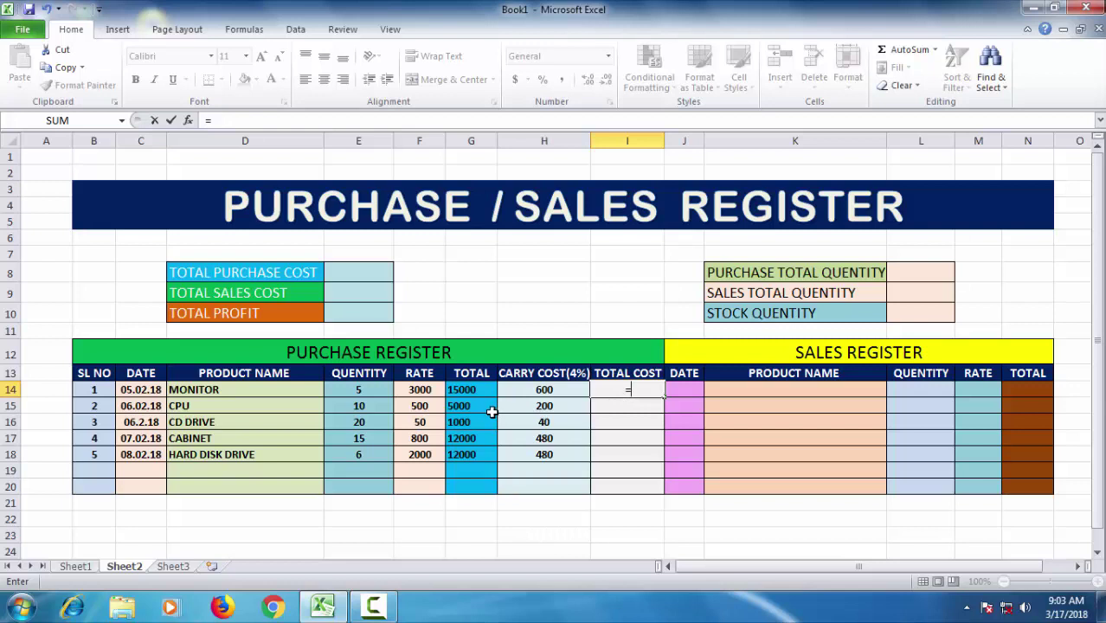
text(SUM)
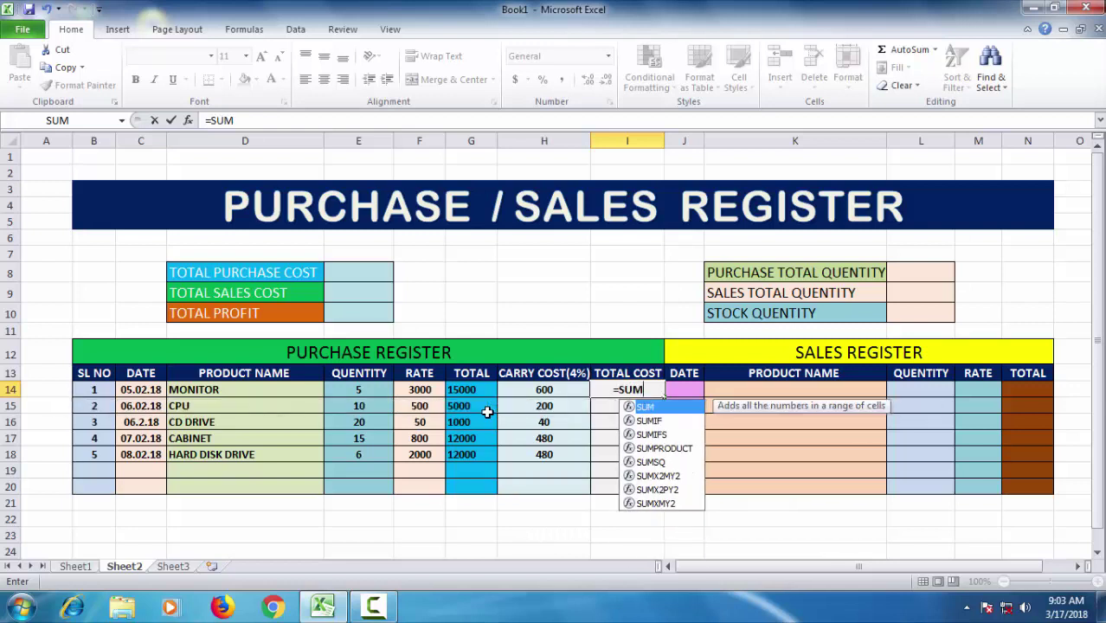
text(()
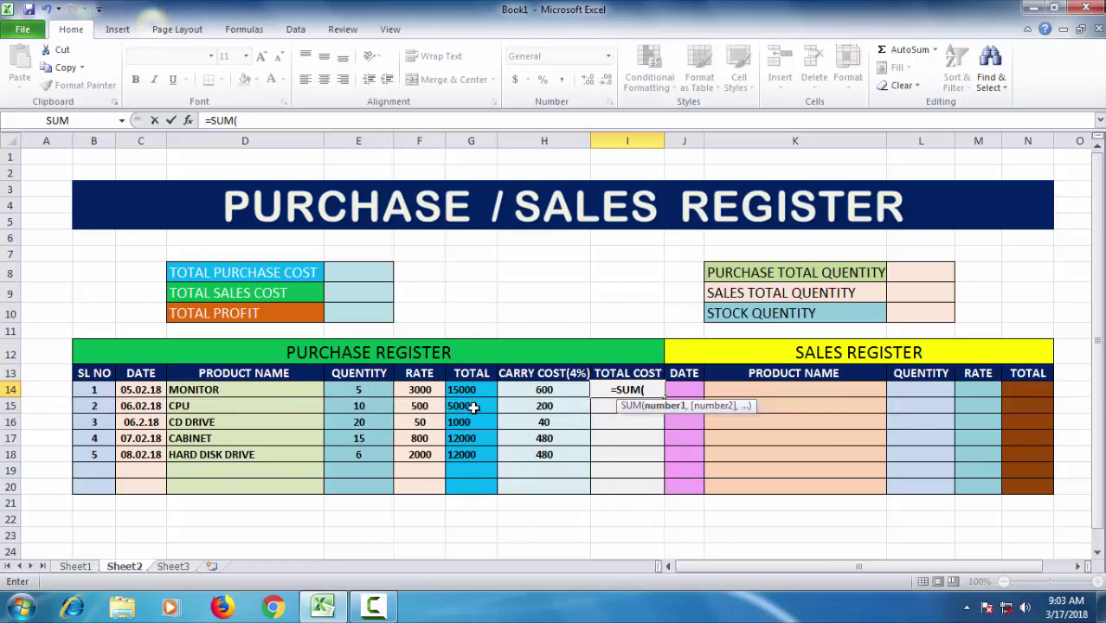
click(463, 390)
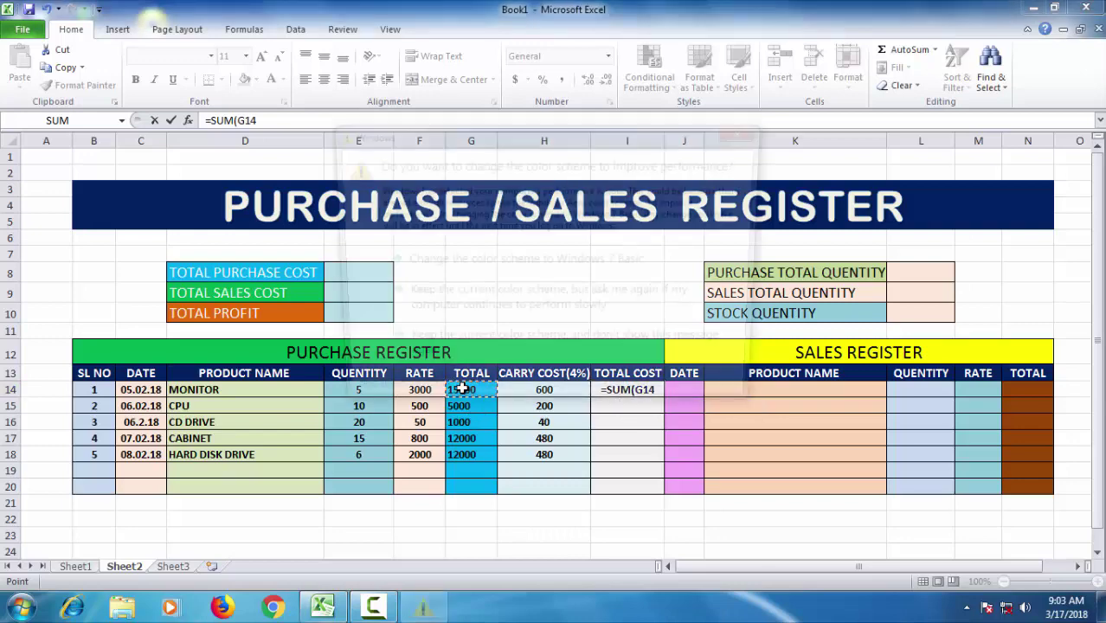
click(748, 131)
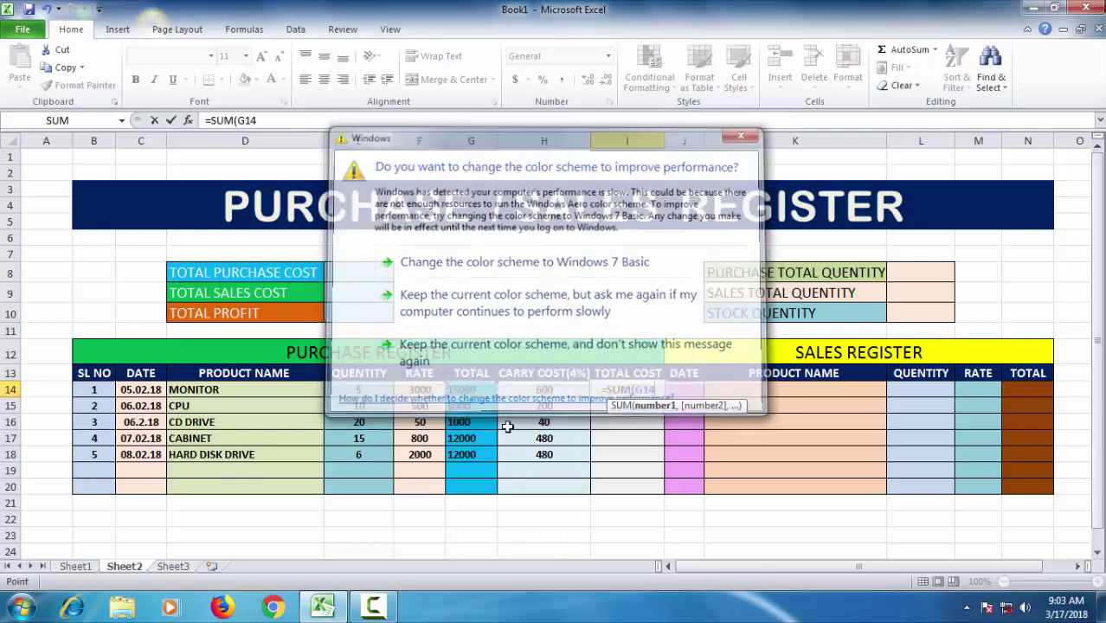
drag(465, 391, 532, 390)
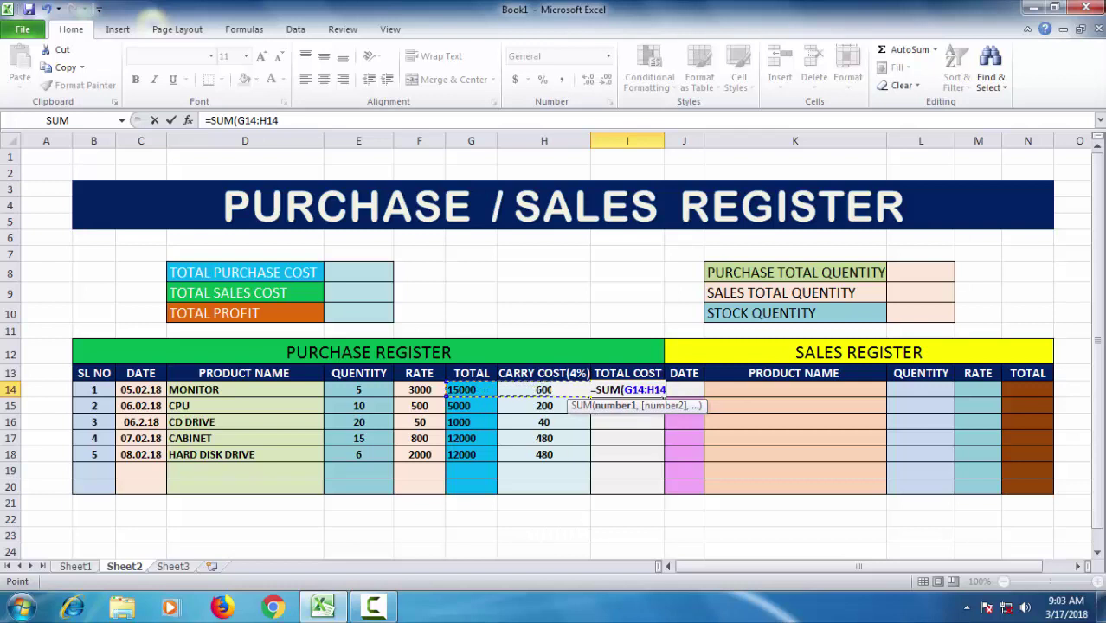
text())
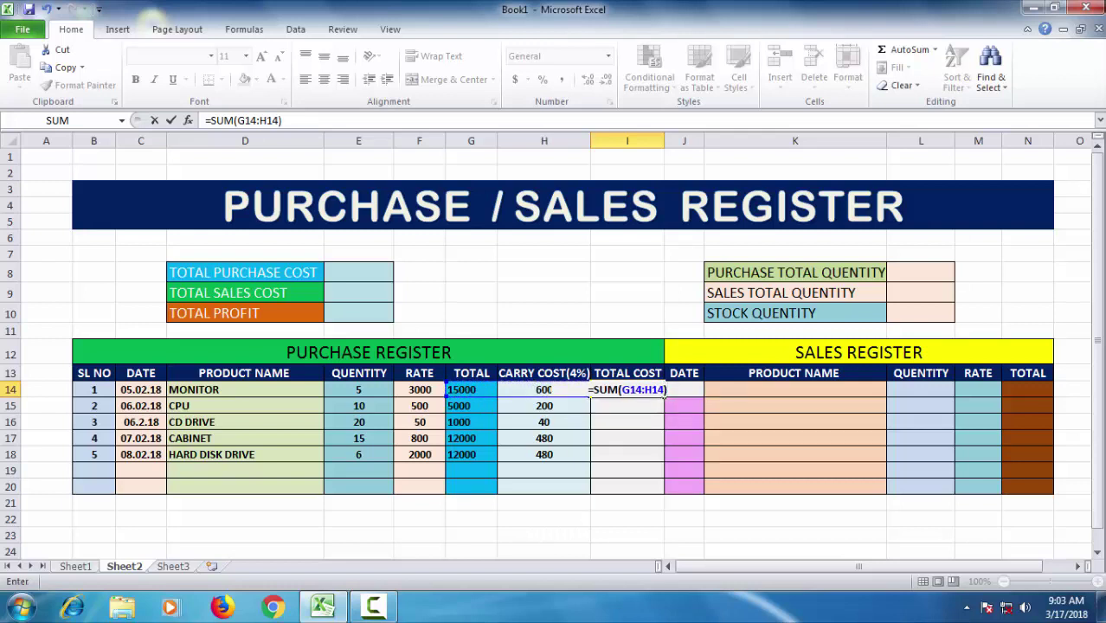
key(Return)
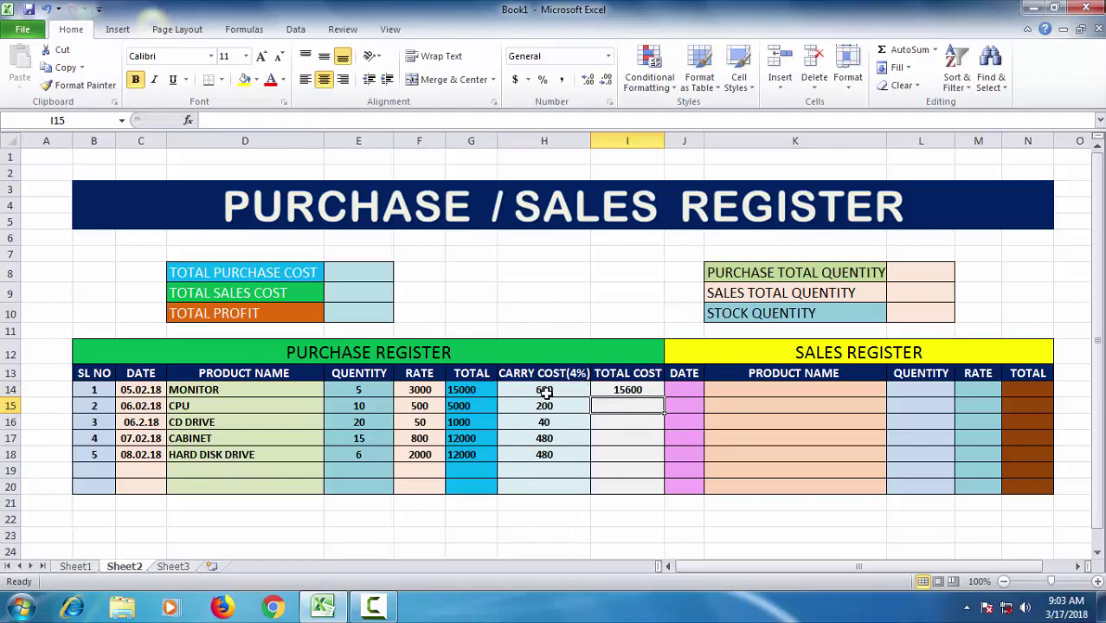
click(634, 390)
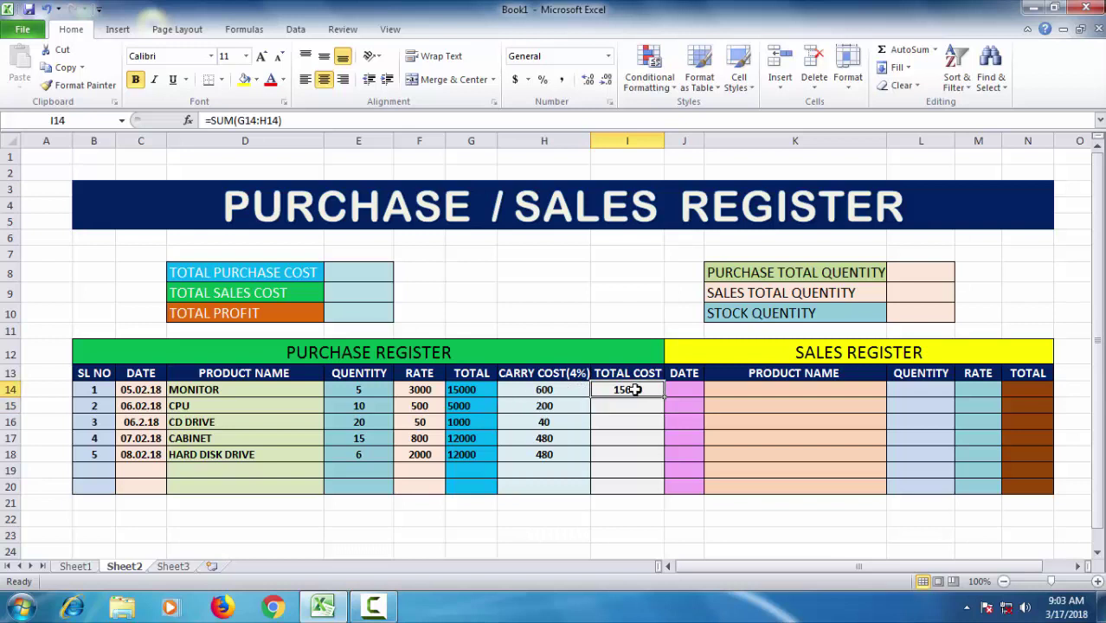
drag(662, 399, 664, 462)
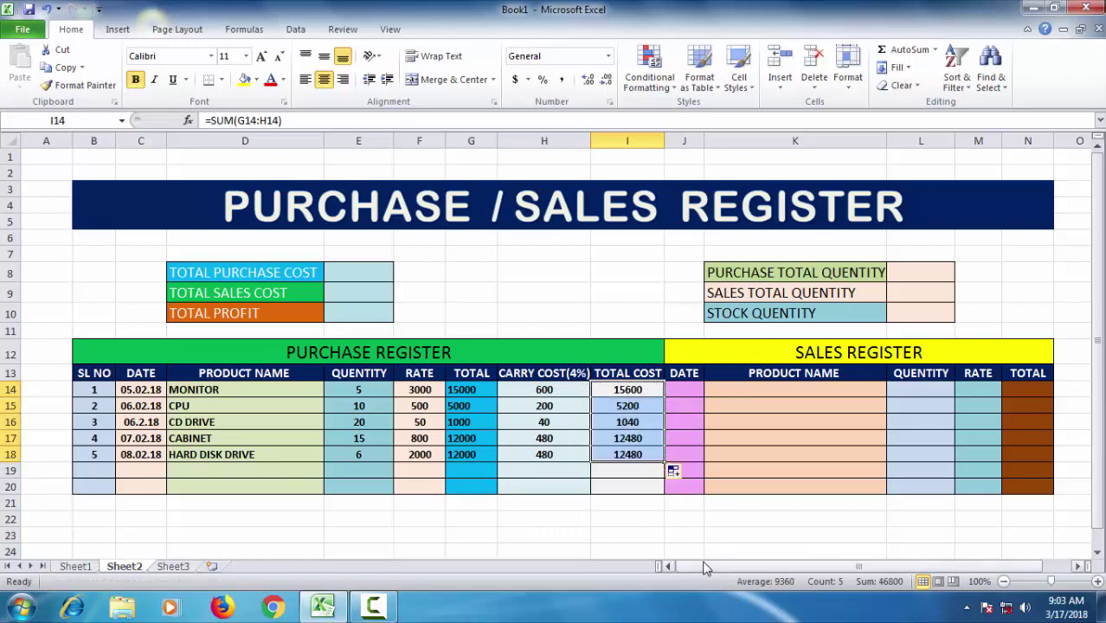
click(609, 517)
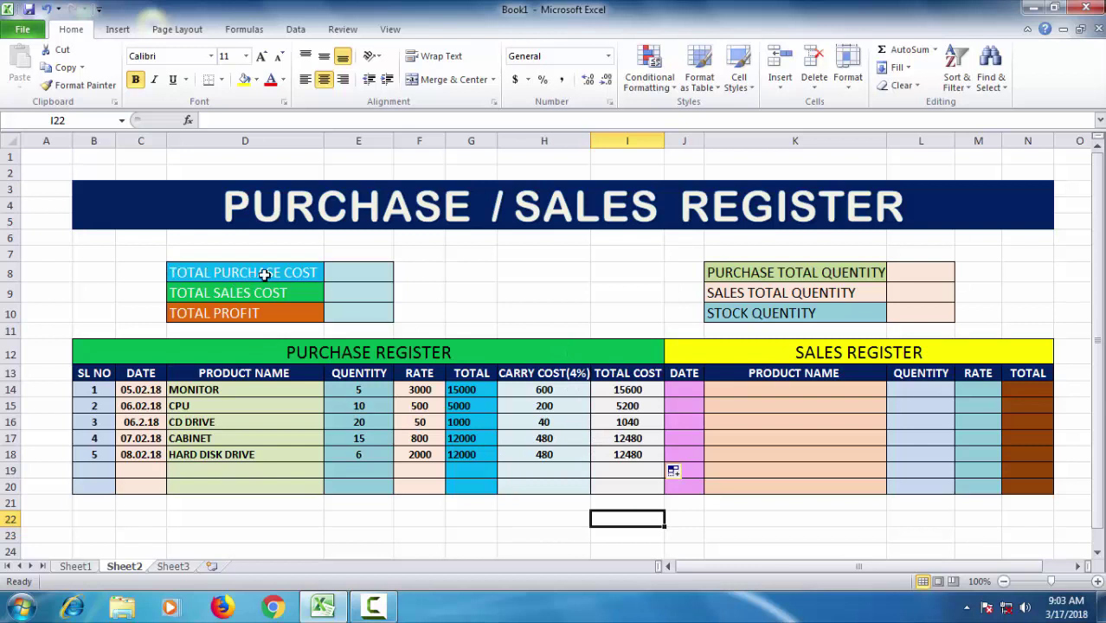
Enter =SUM(I14:I18) in E8 so TOTAL PURCHASE COST shows 46800
click(345, 274)
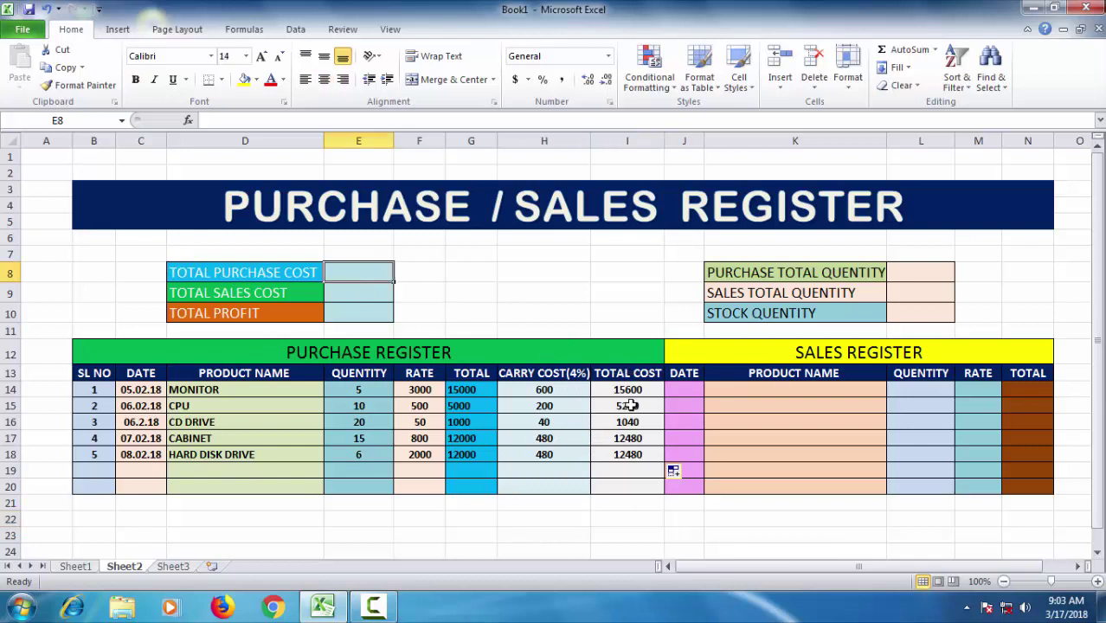
text(=)
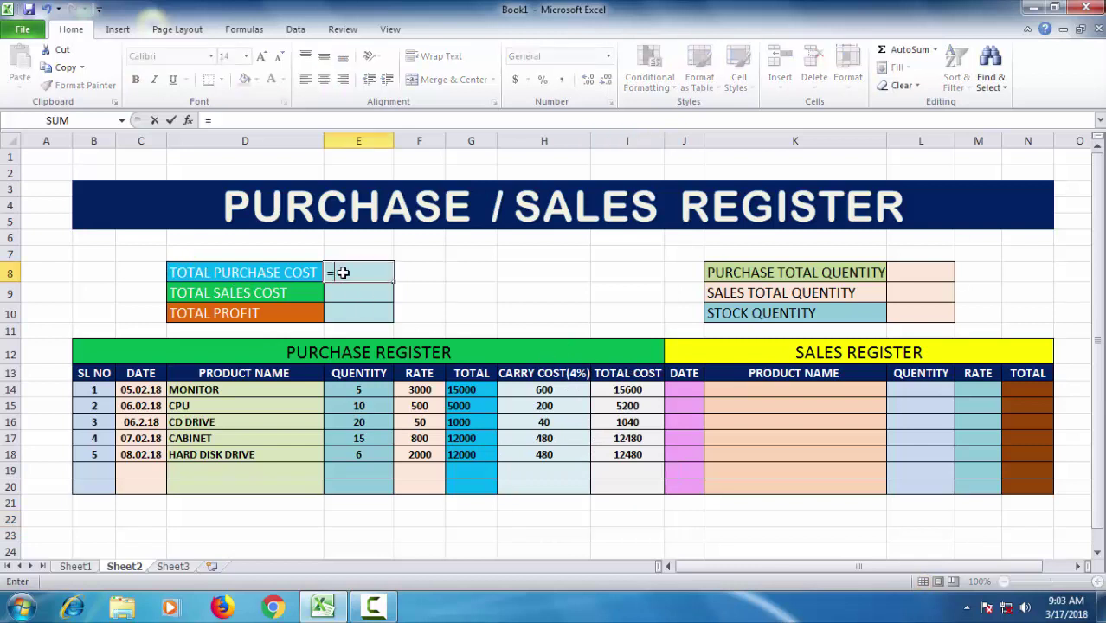
text(SUM)
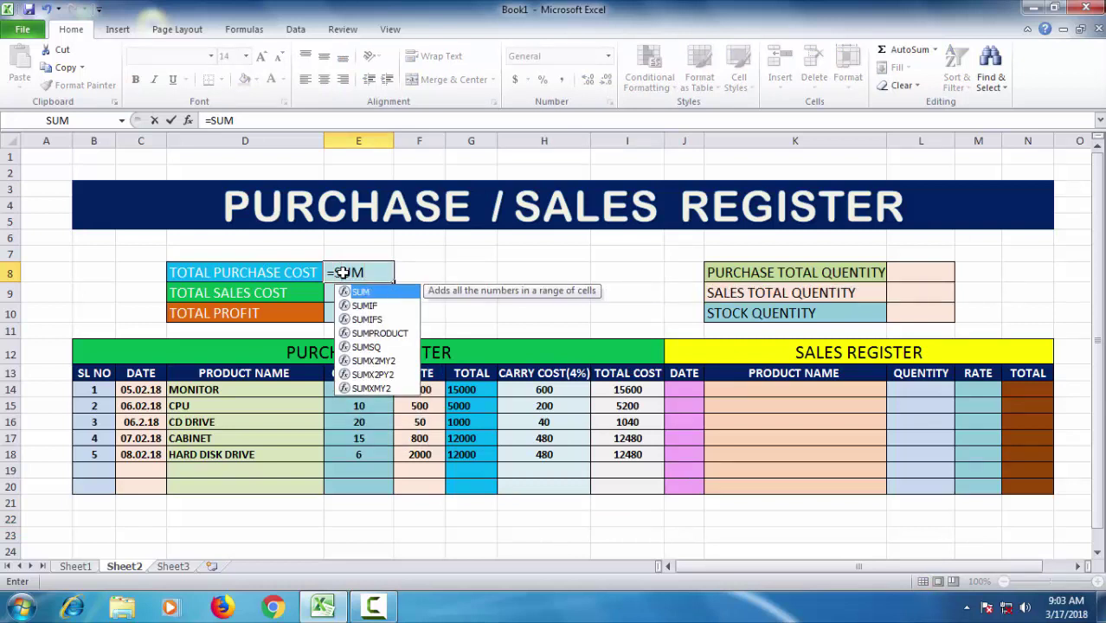
text(()
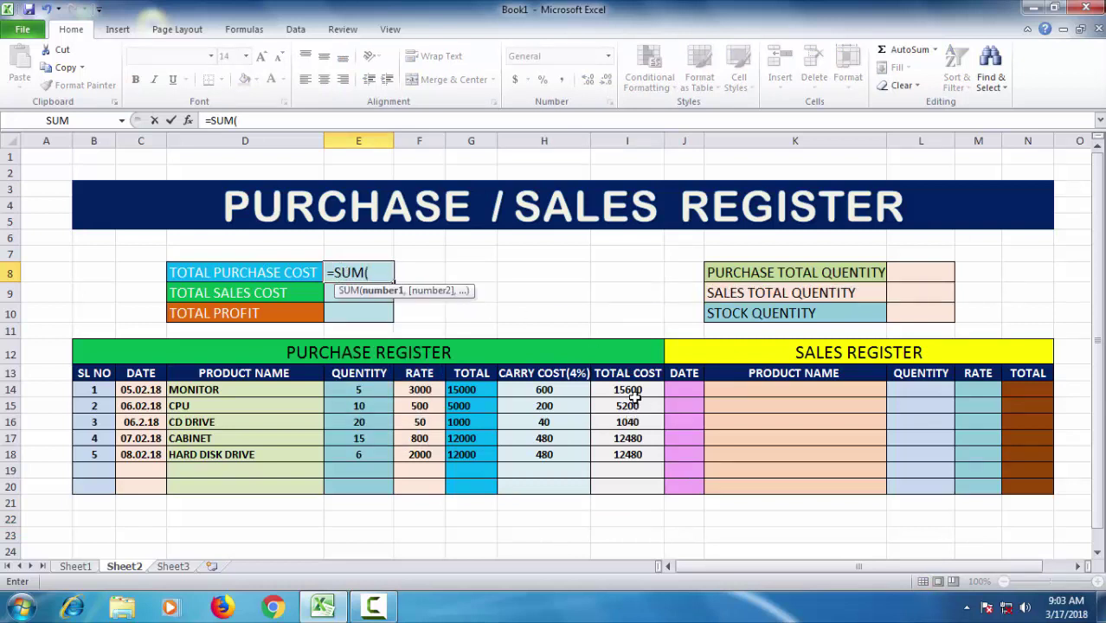
drag(634, 391, 630, 455)
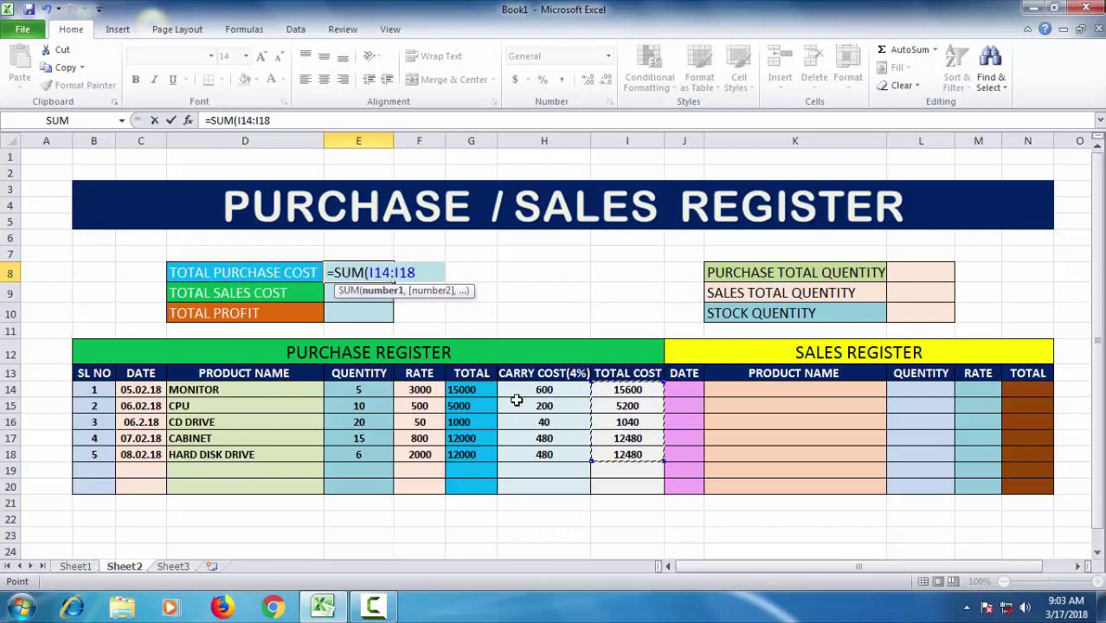
text())
key(Return)
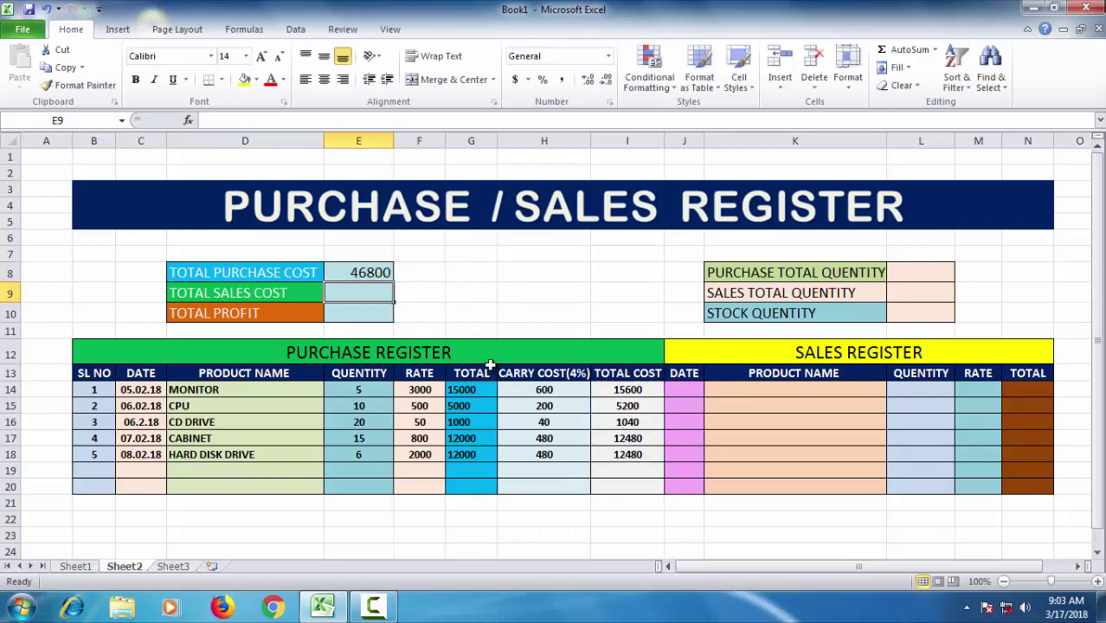
Review the TOTAL PURCHASE COST formula in E8
click(459, 291)
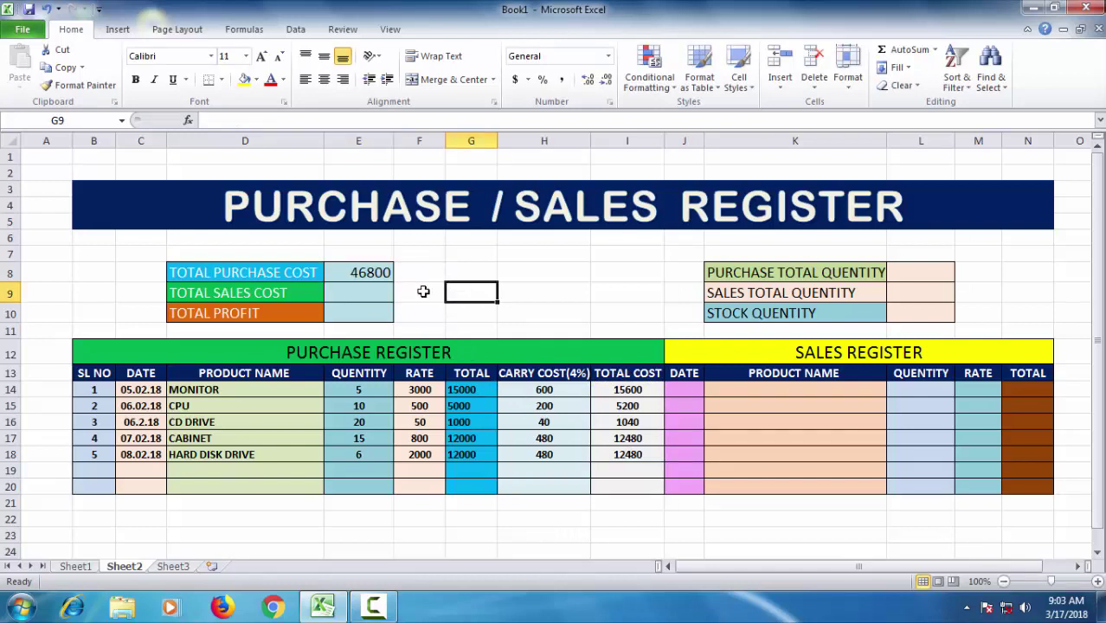
click(353, 274)
click(452, 285)
click(343, 273)
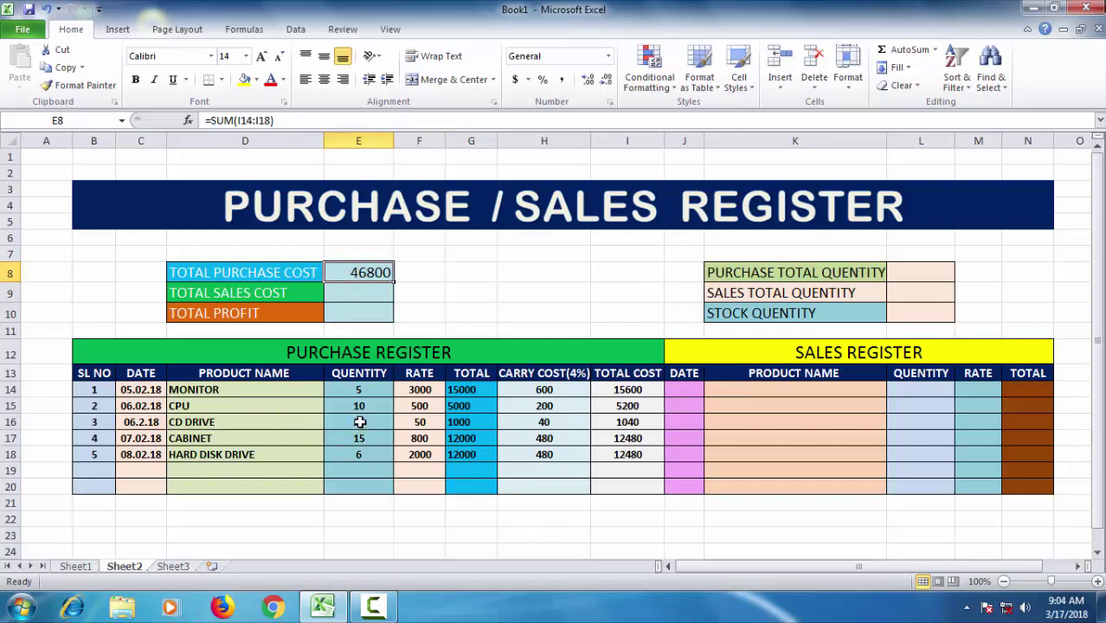
Change the CD DRIVE rate in F16 to 450, raising total purchase cost to 55120
click(410, 422)
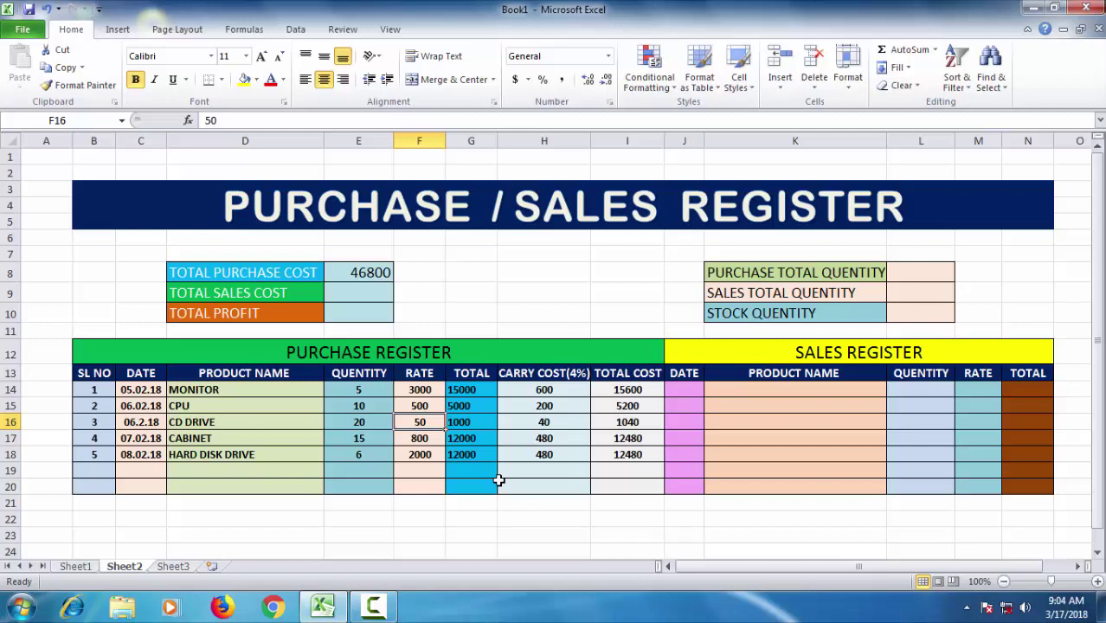
text(45)
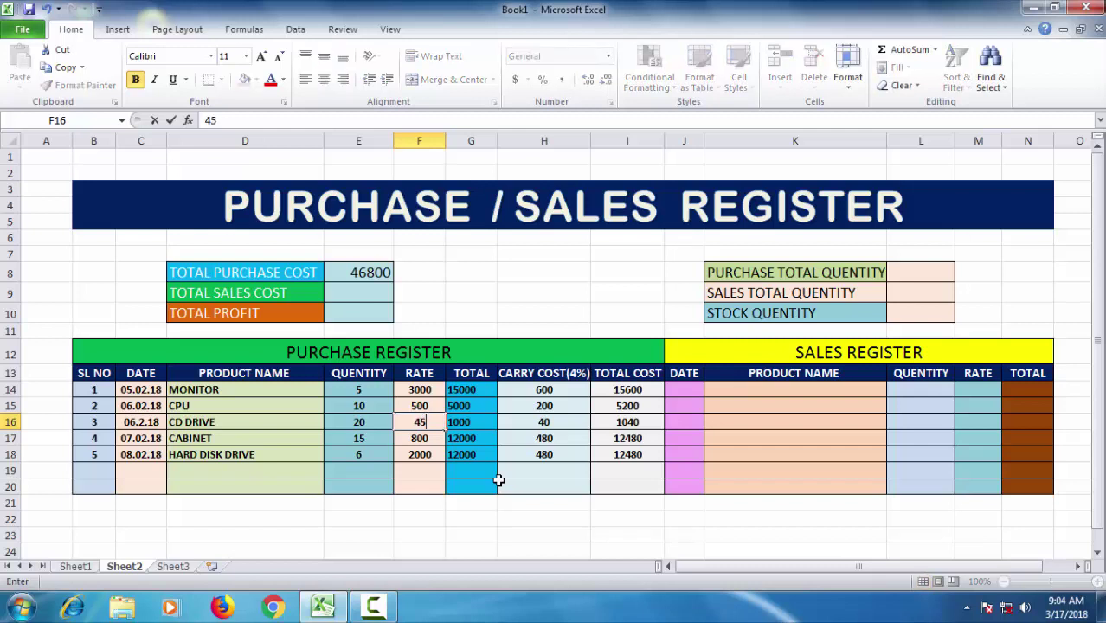
key(Return)
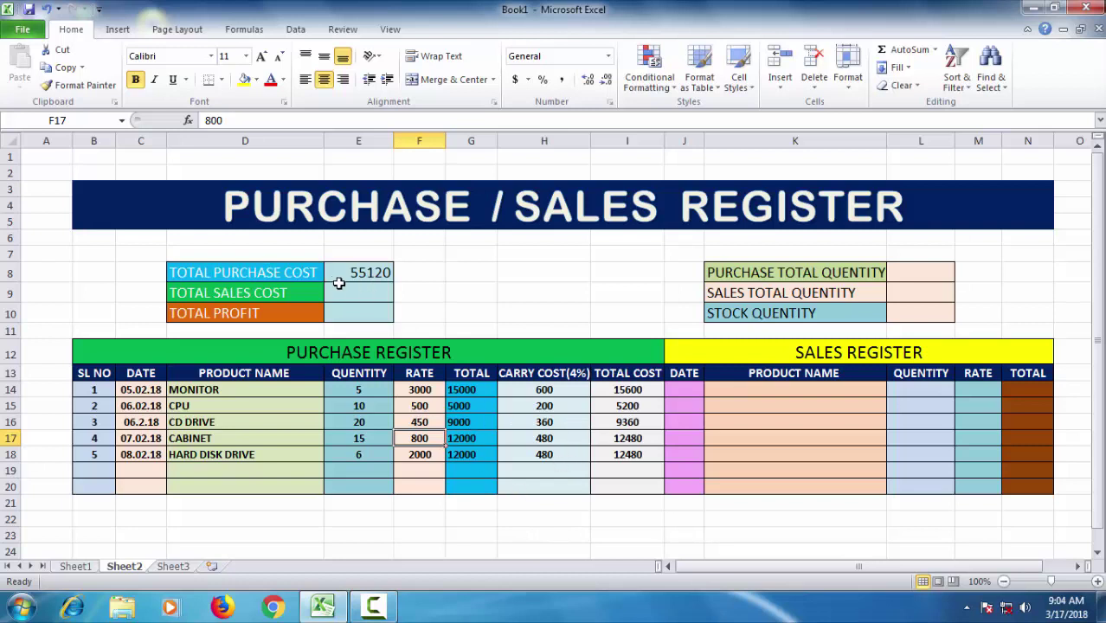
click(686, 391)
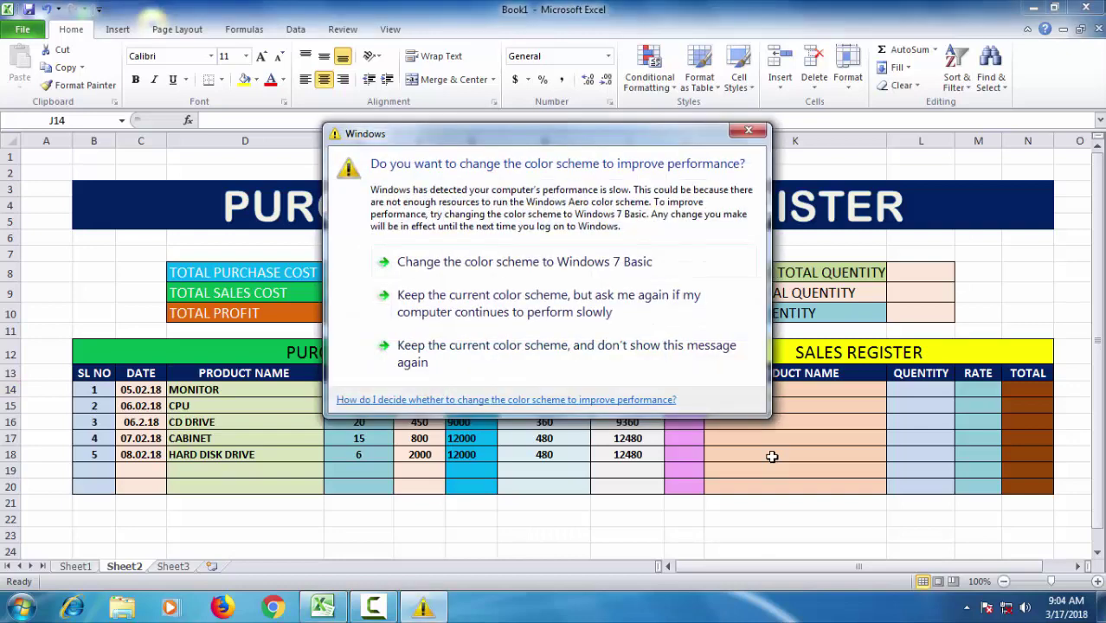
Enter the first sale: 07.02.18, MONITOR, quantity 2, rate 5000
click(681, 356)
text(07.)
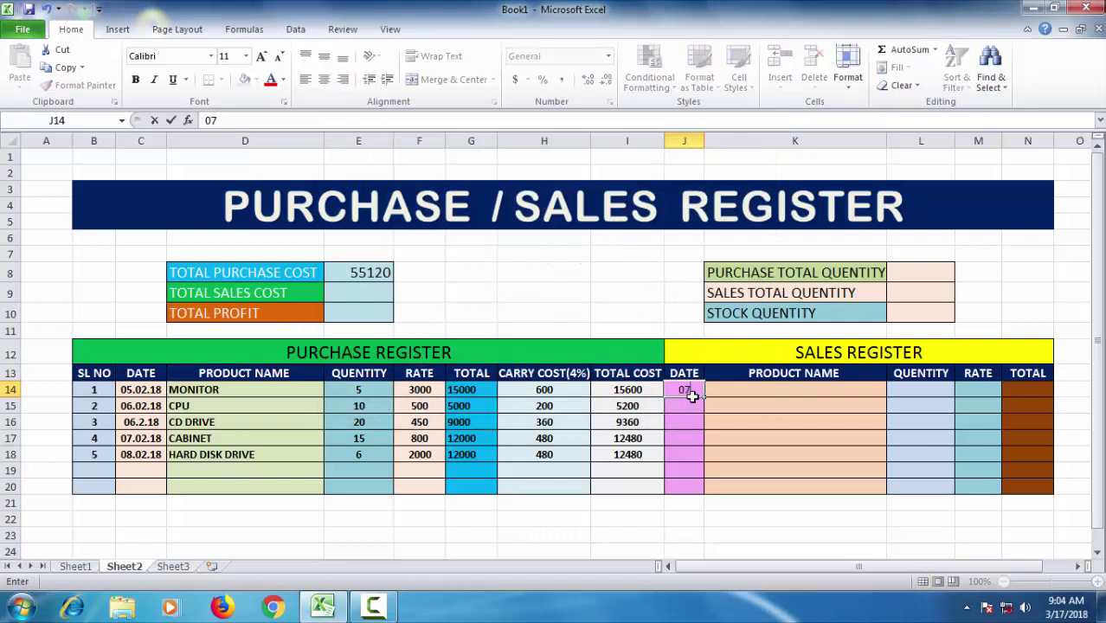
text(02.18)
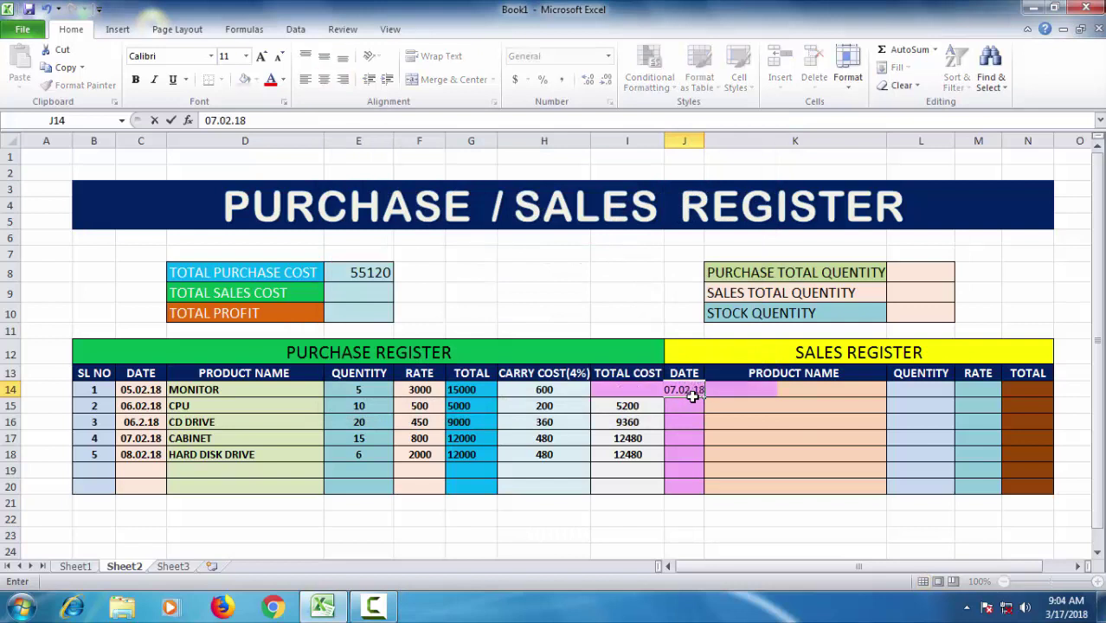
key(Tab)
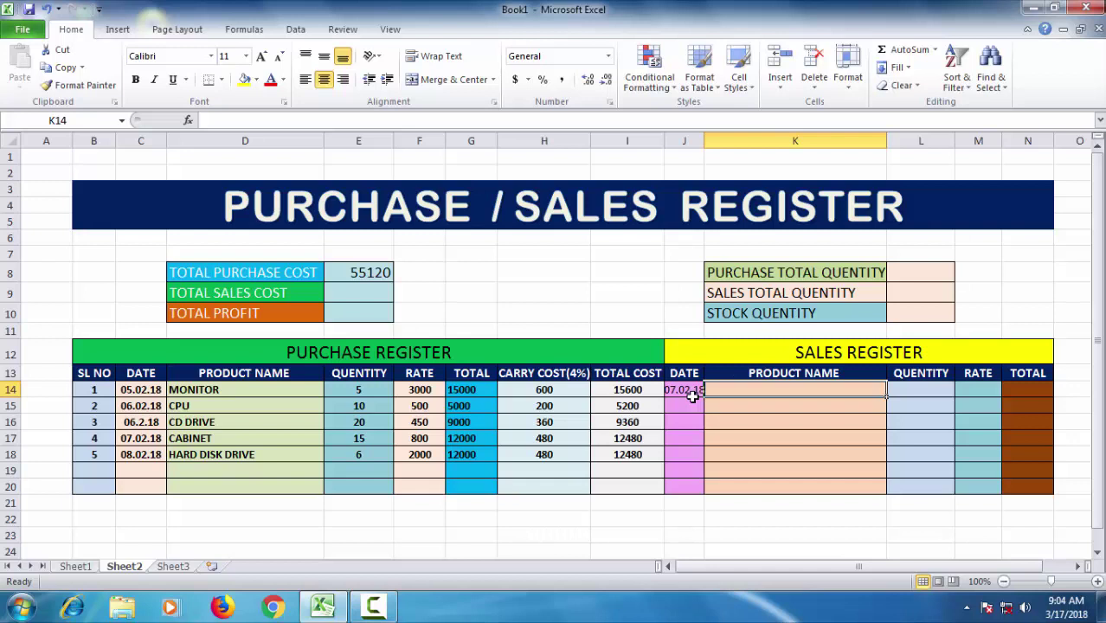
text(MONITO)
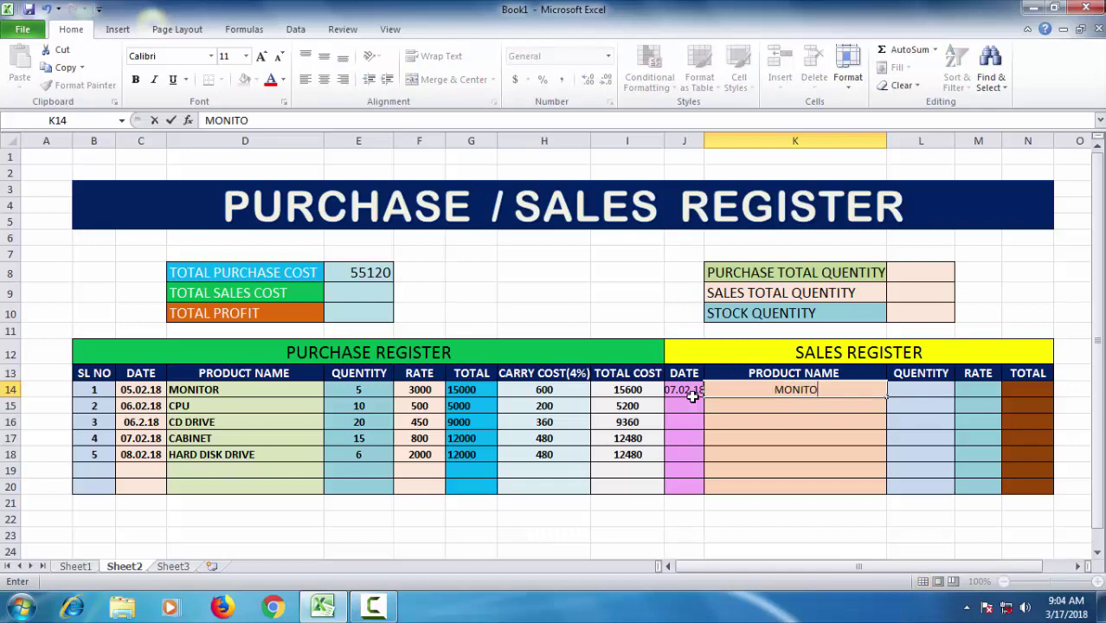
text(R)
key(Tab)
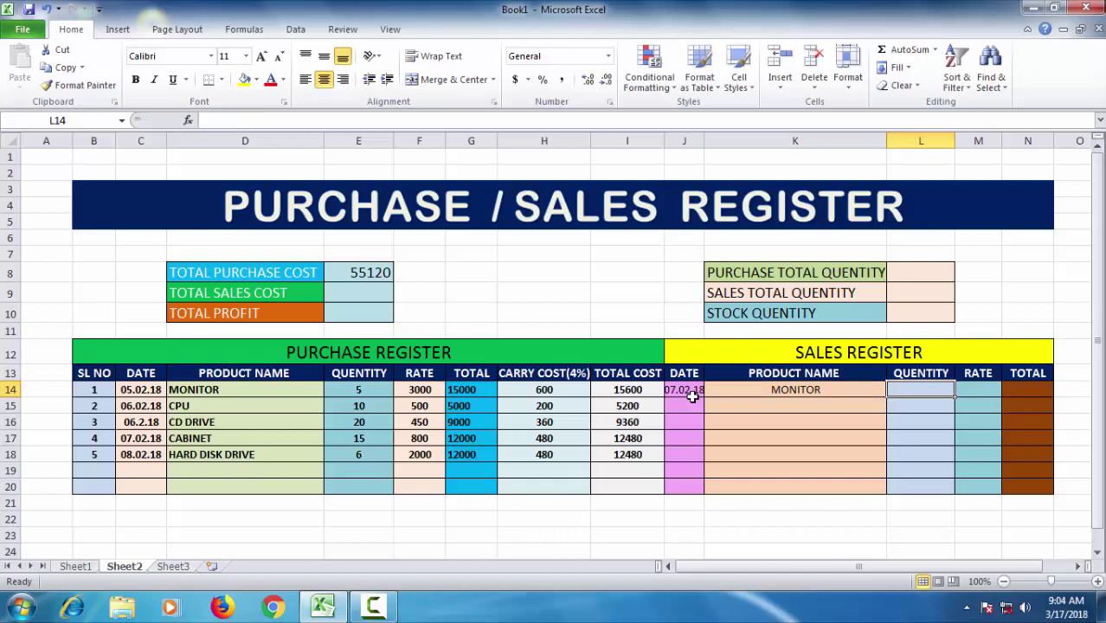
text(2)
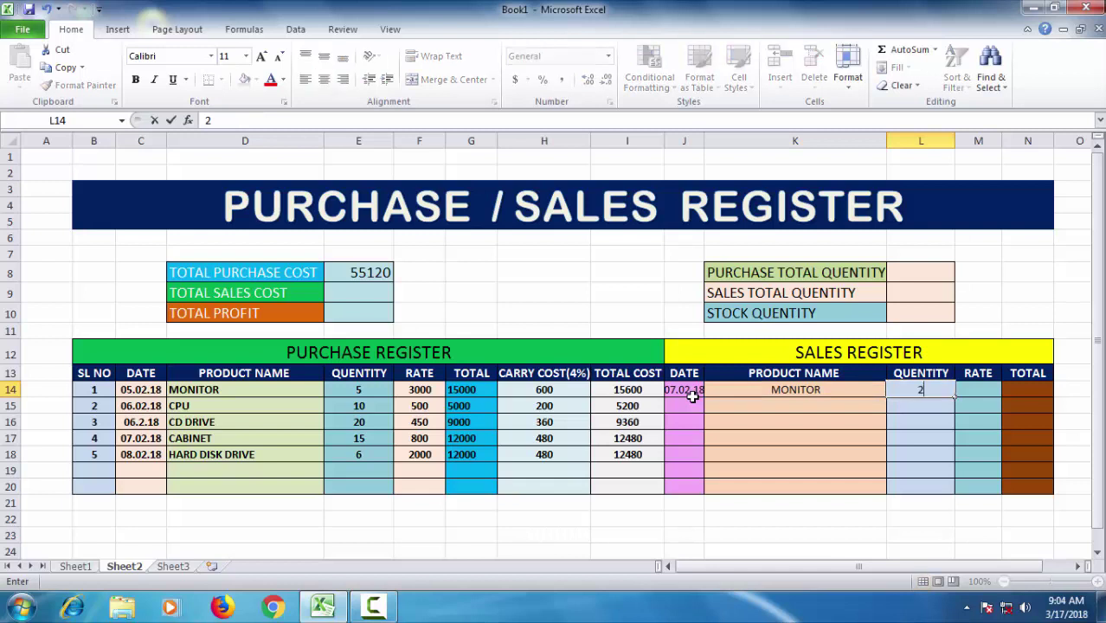
key(Tab)
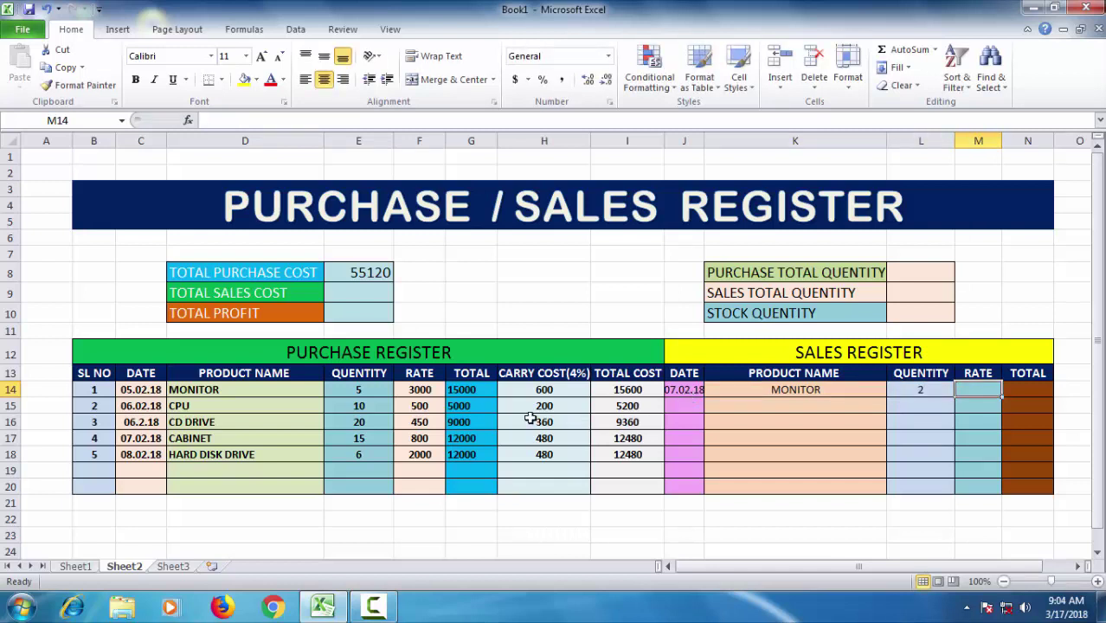
text(5000)
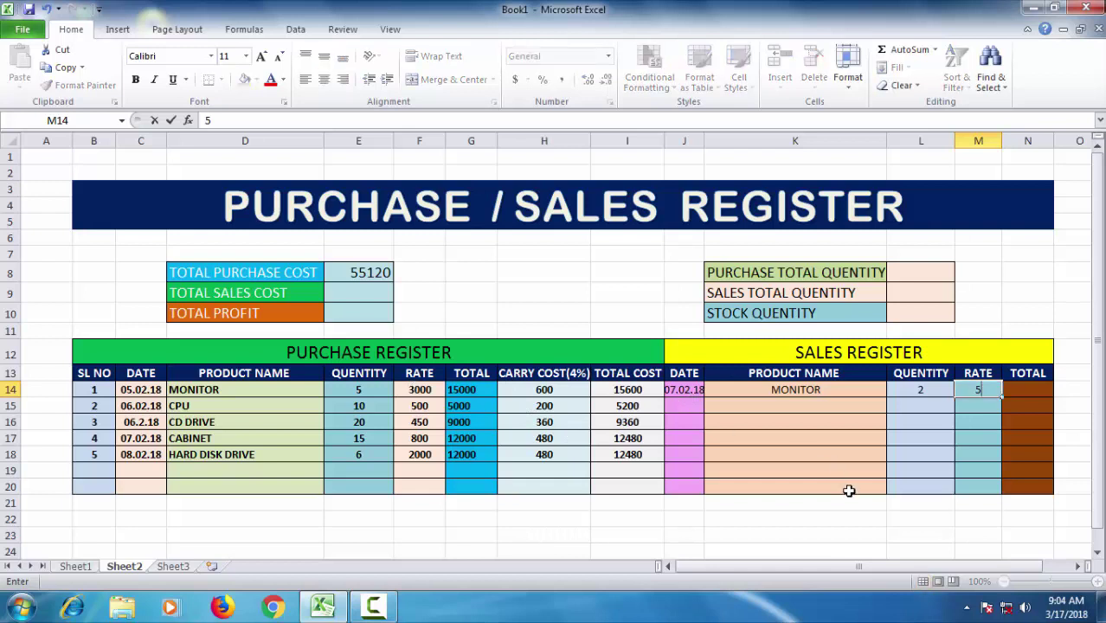
key(Return)
Enter the second sale: 07.02.18, CPU, quantity 4, rate 800
key(Left)
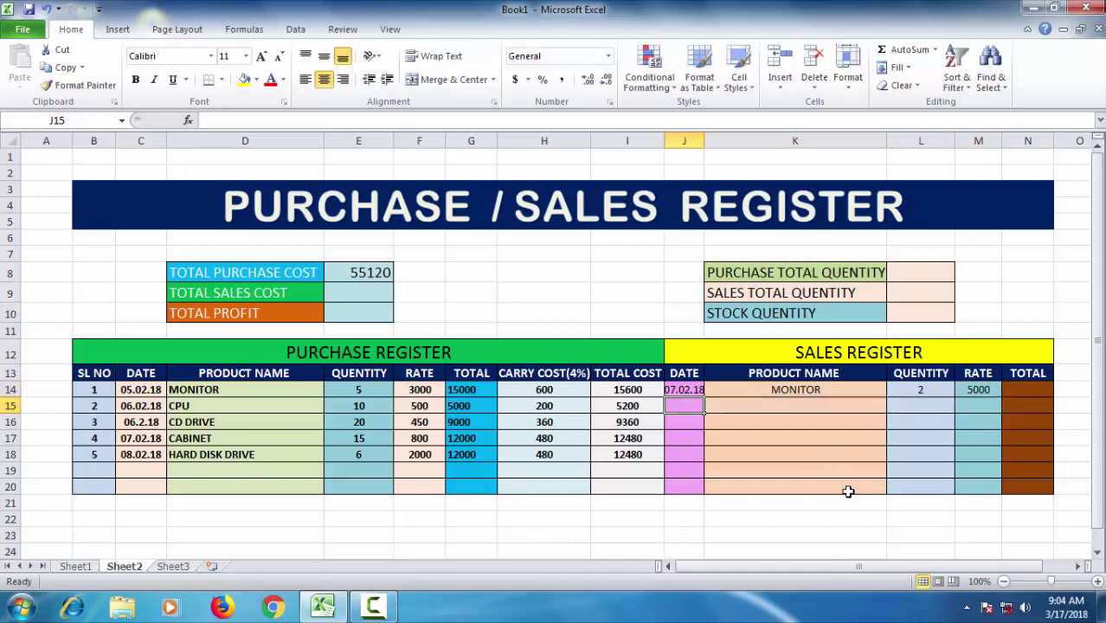
text(07.)
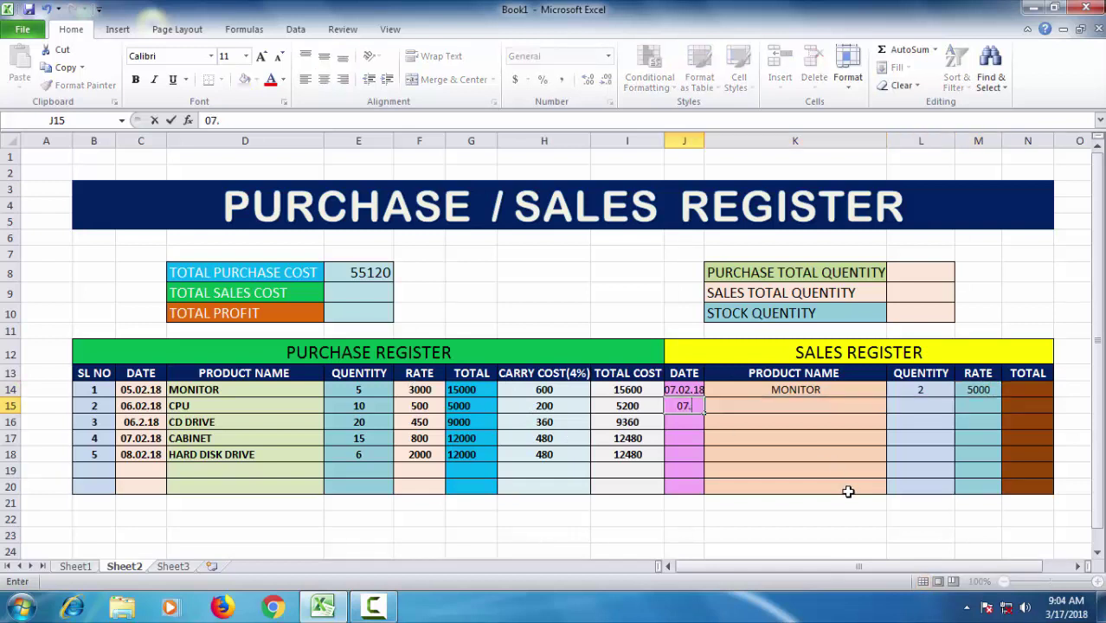
text(02.18)
key(Tab)
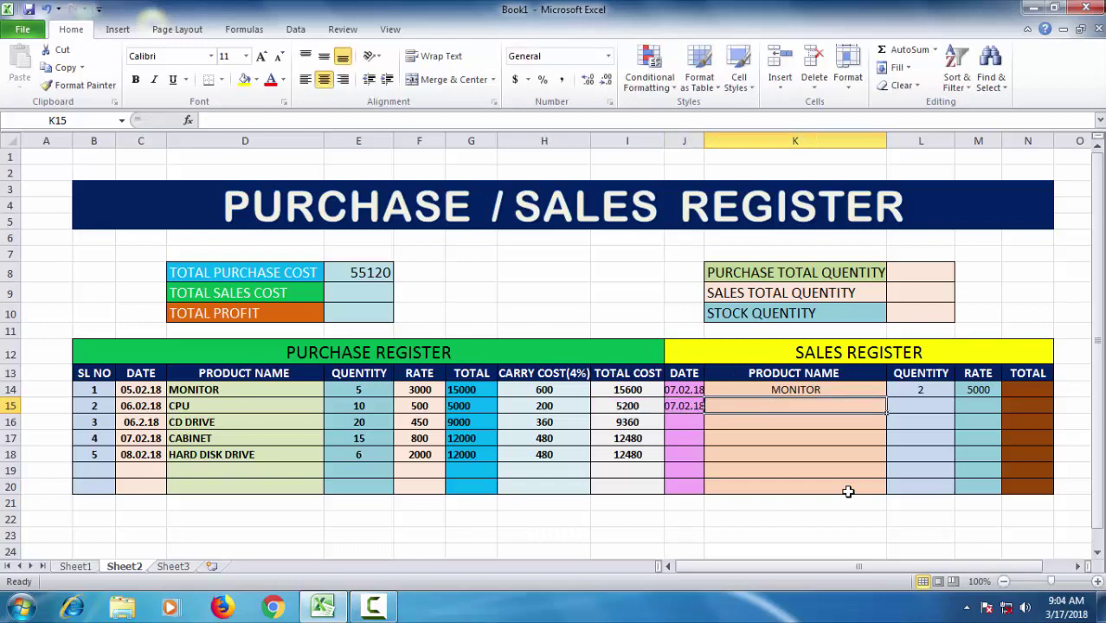
text(CP)
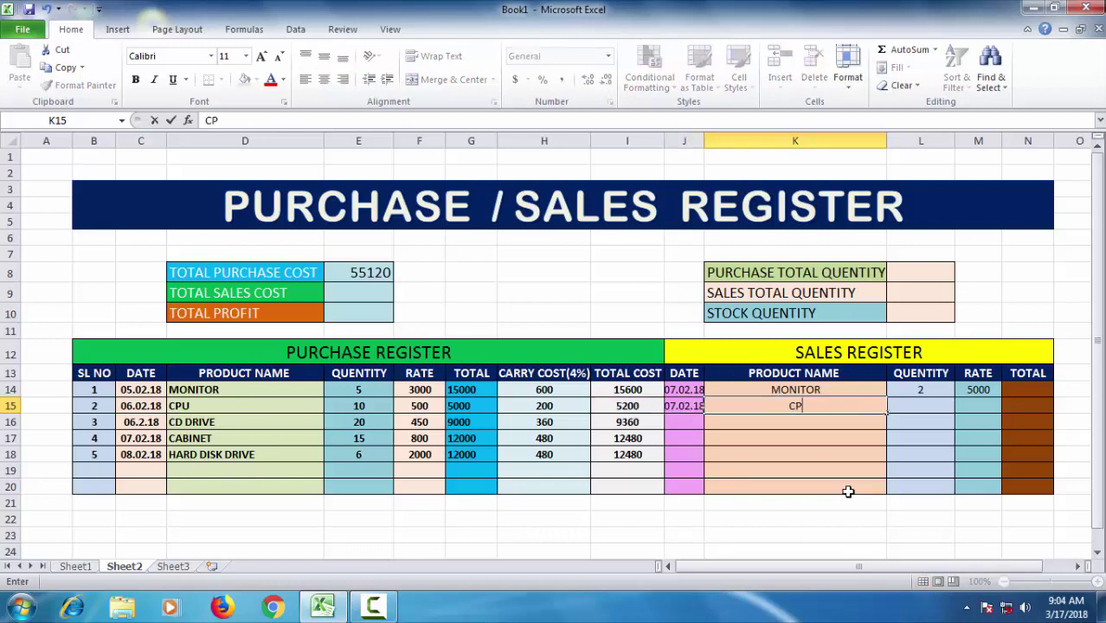
text(U)
key(Tab)
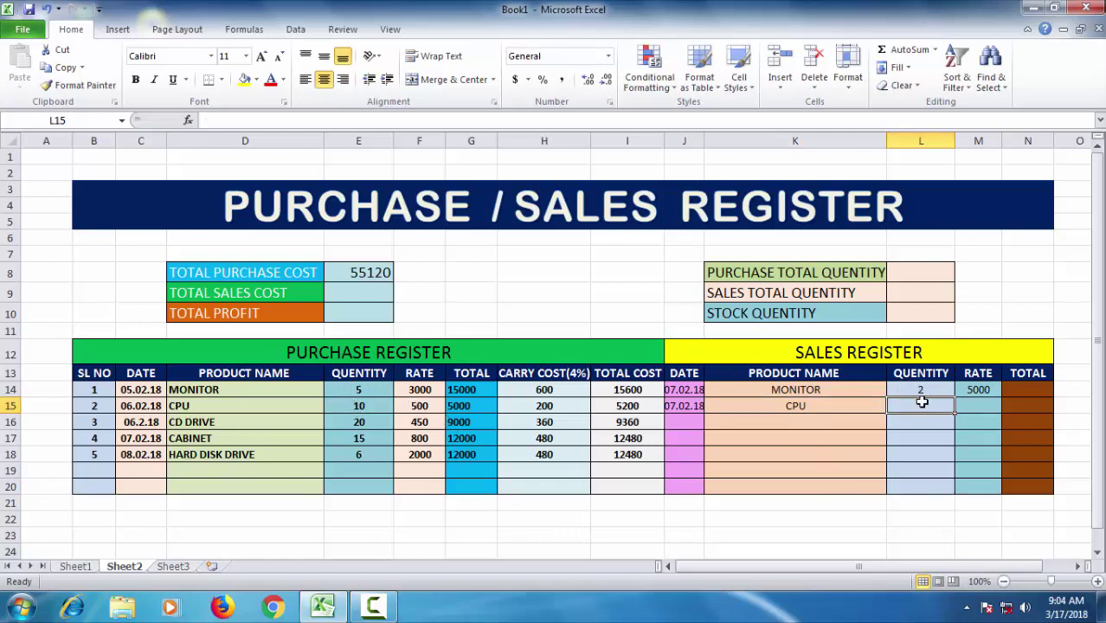
text(4)
key(Tab)
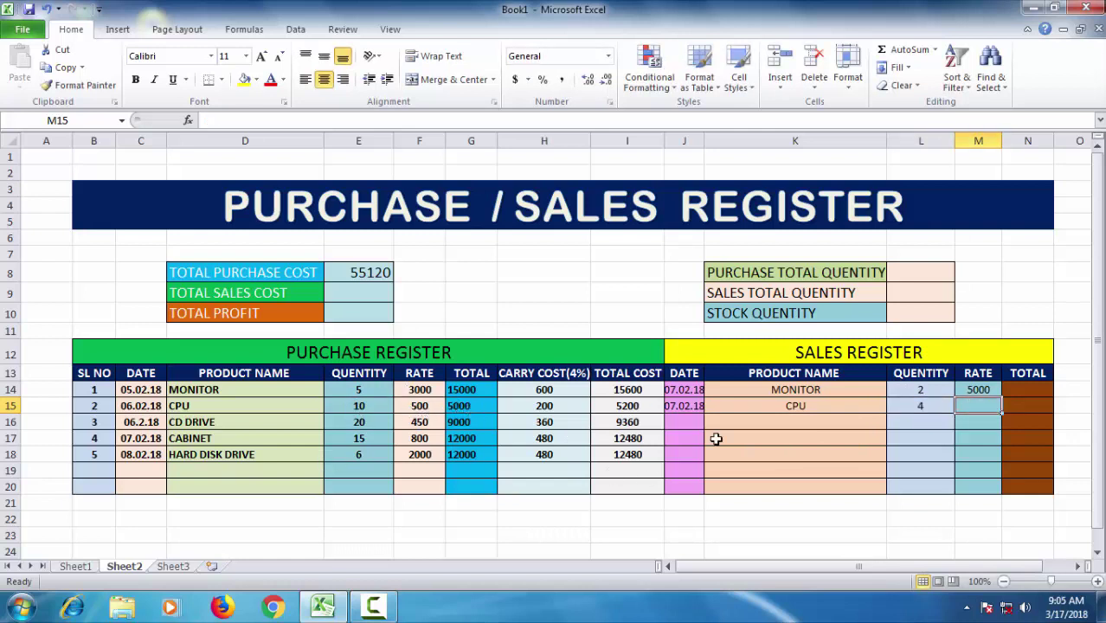
text(800)
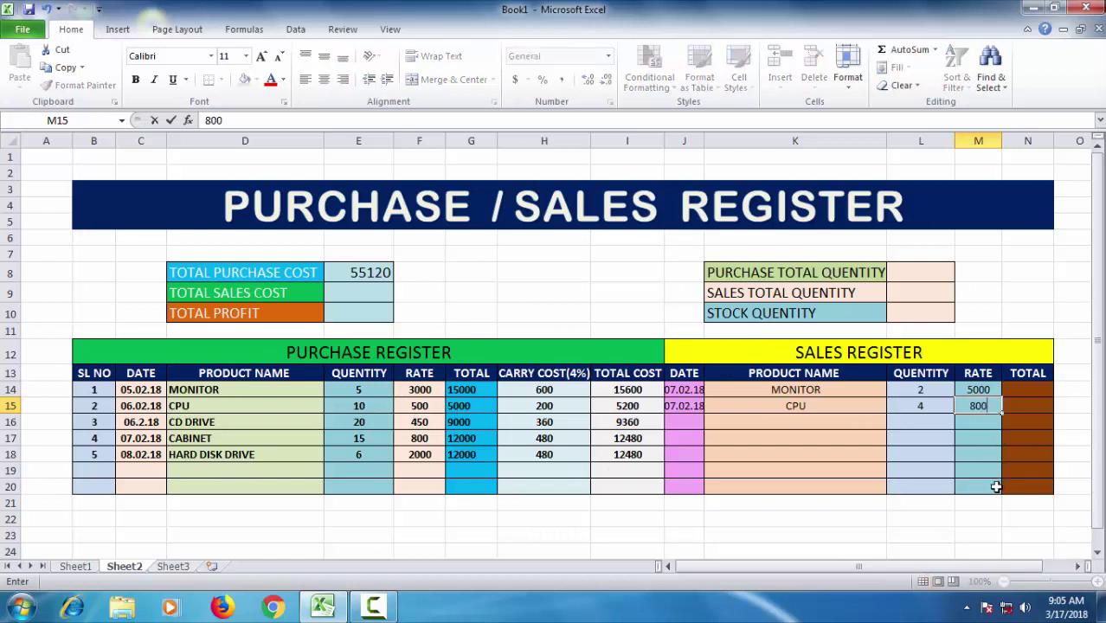
key(Return)
Enter the third sale: 08.02.18, CD DRIVE, quantity 12, rate 750
key(Left)
key(Left)
key(Left)
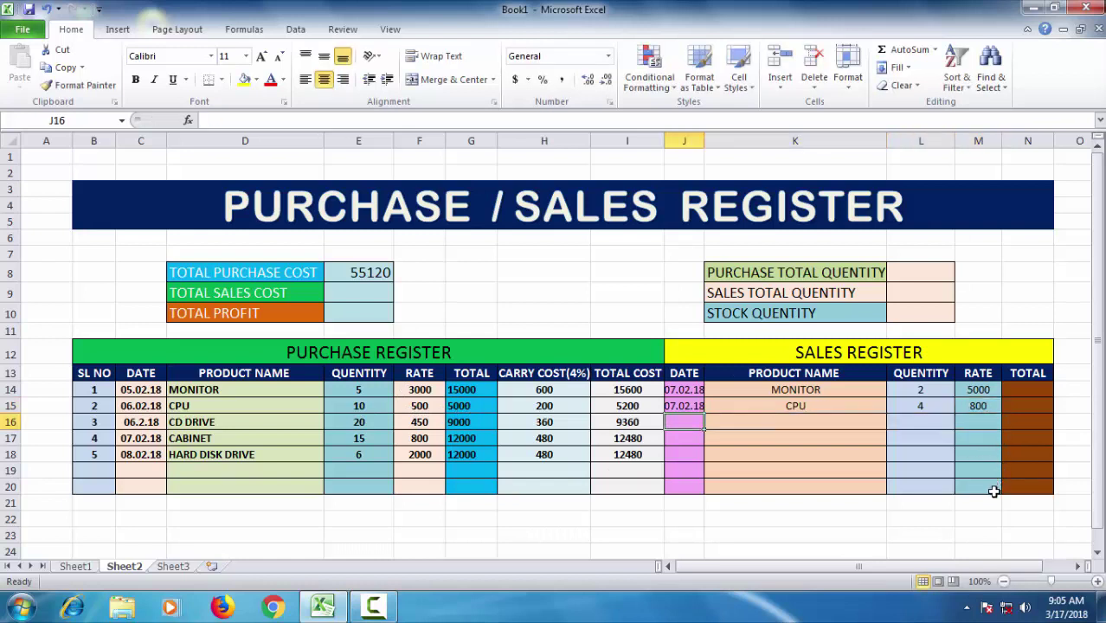
text(08.)
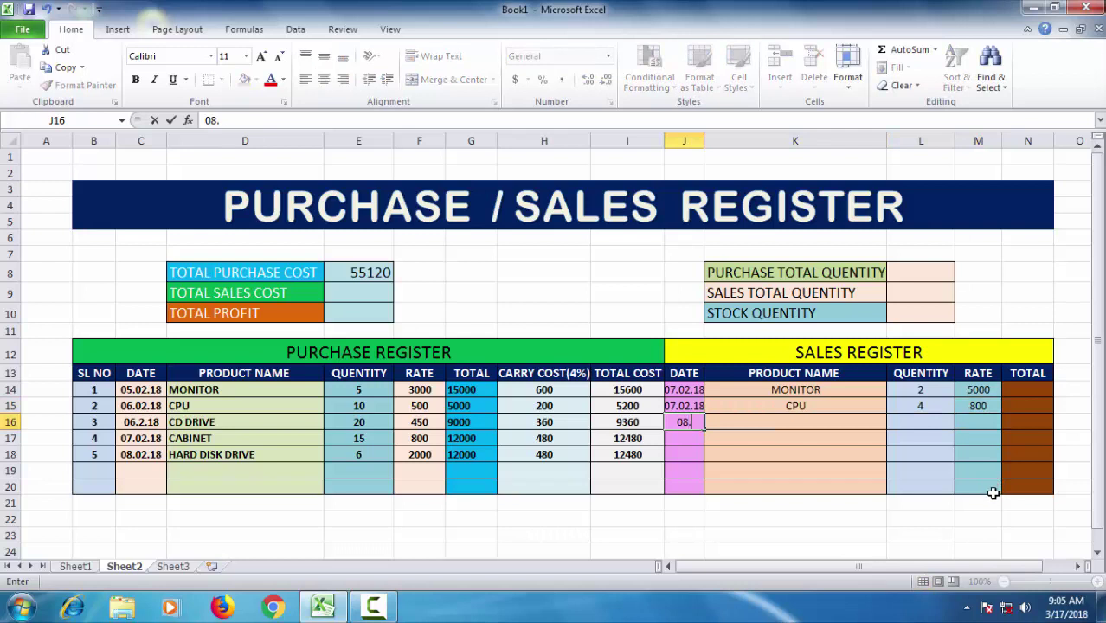
text(02.18)
key(Right)
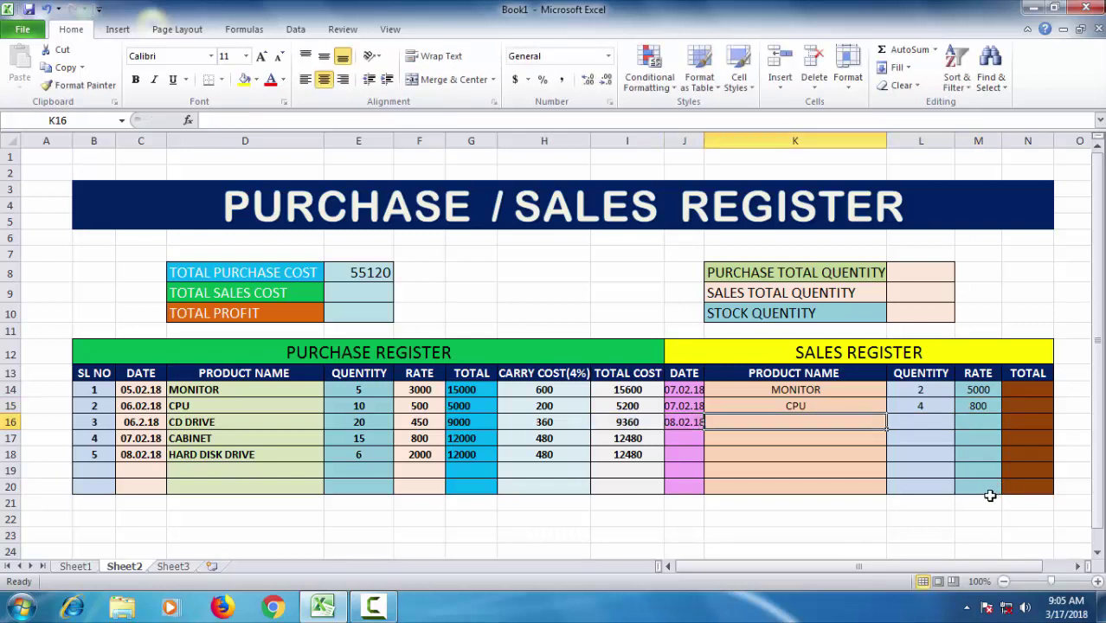
text(C)
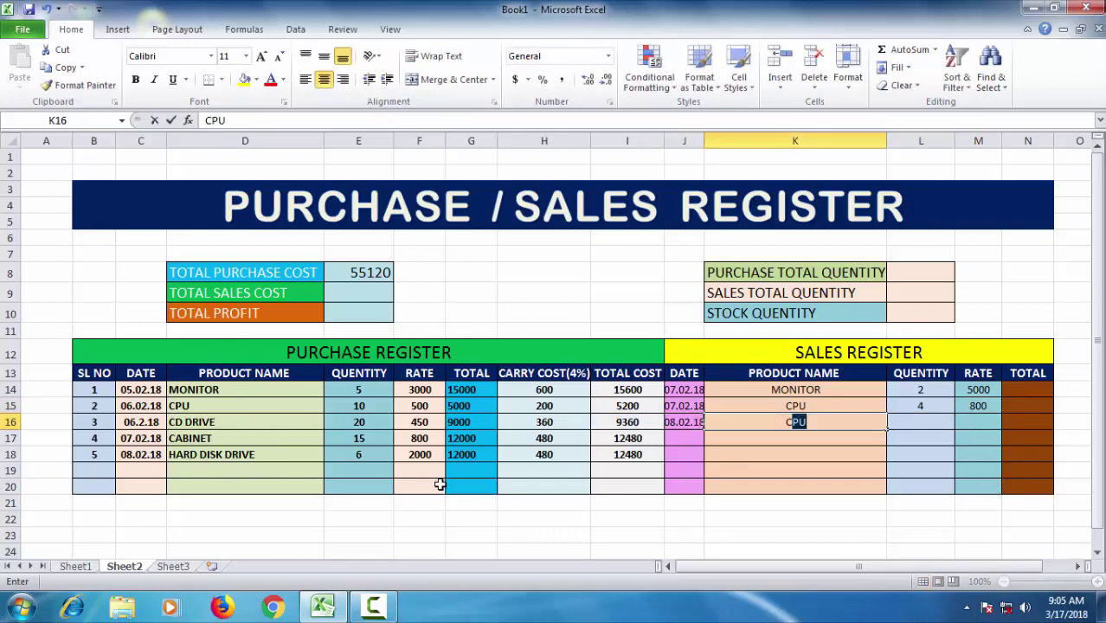
text(D DRIV)
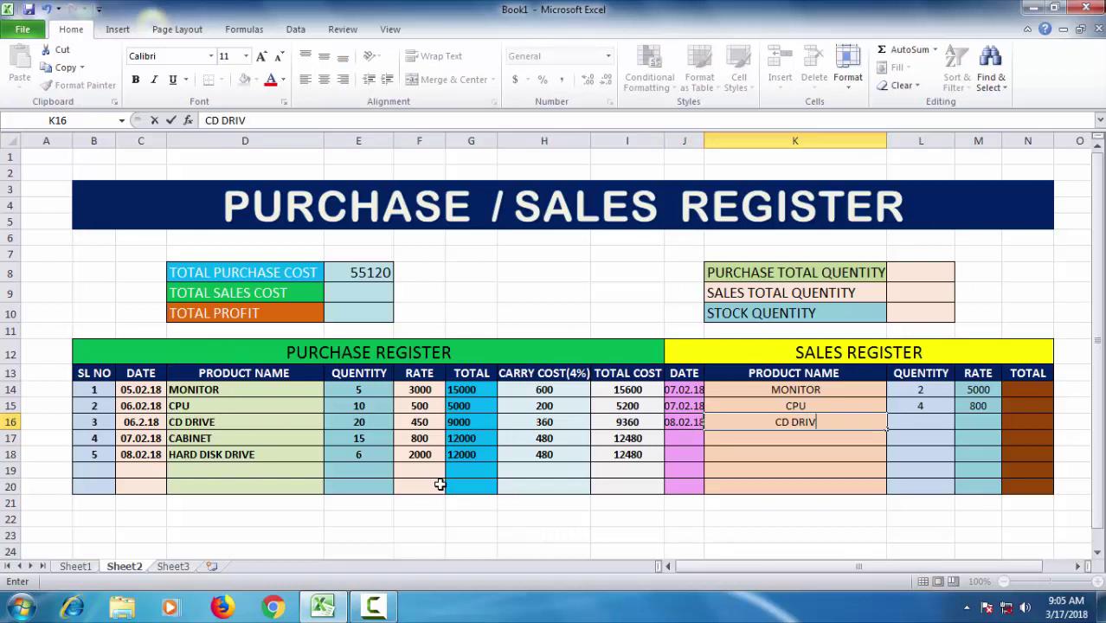
text(E)
key(Right)
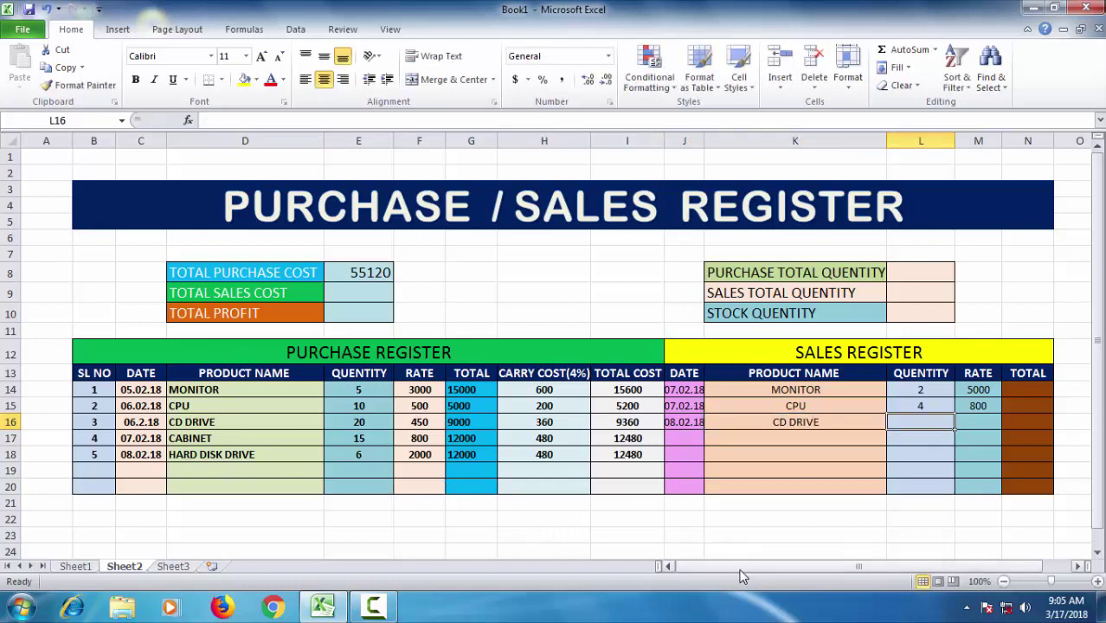
text(12)
key(Right)
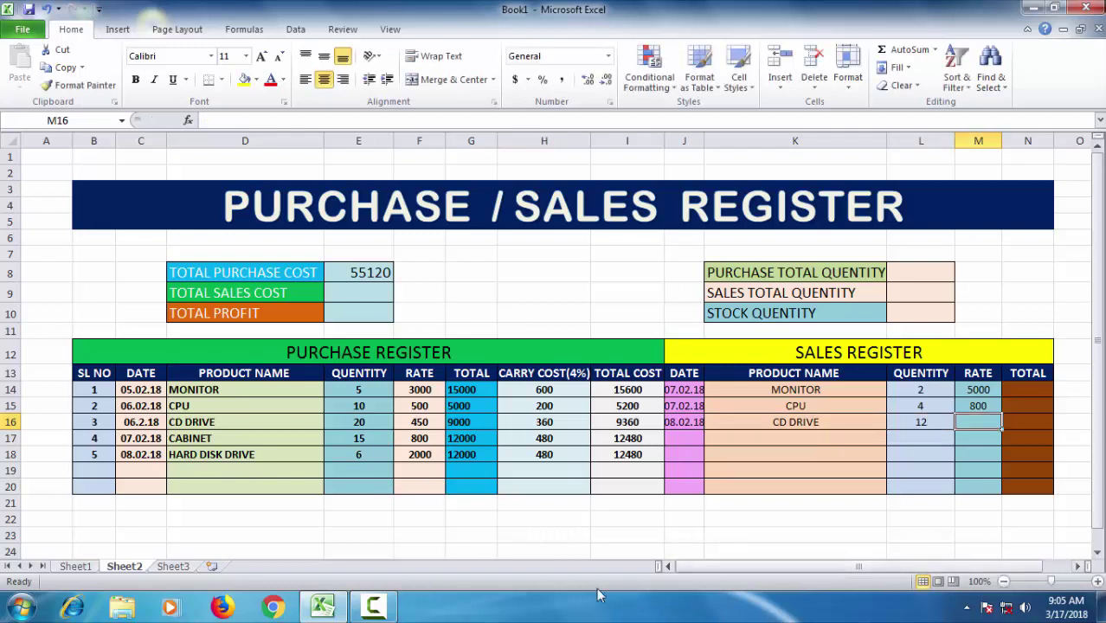
text(7)
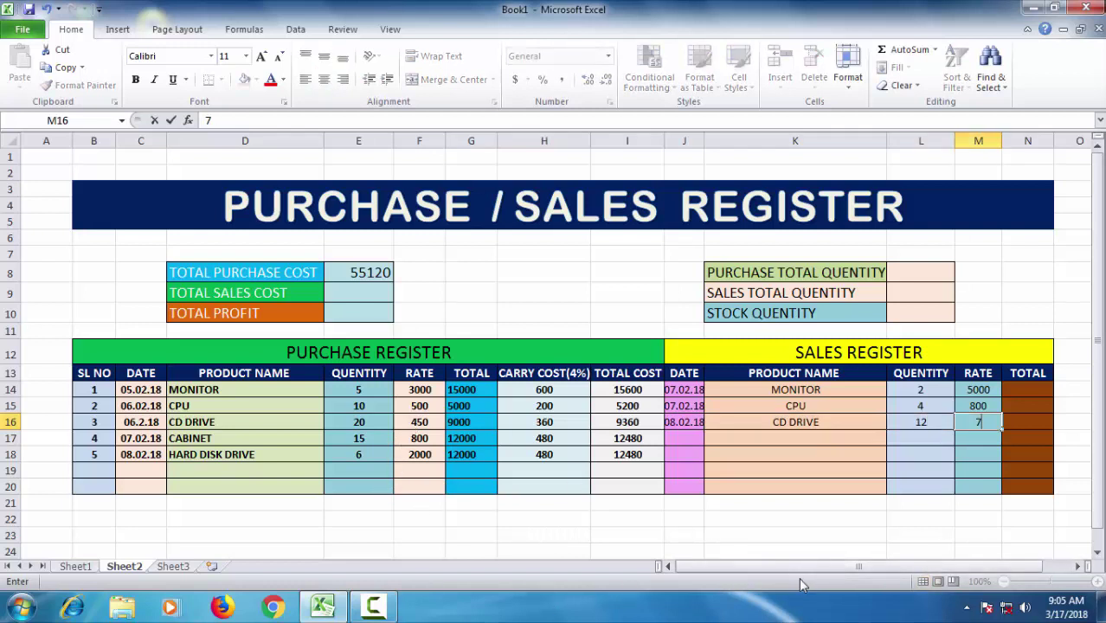
key(Return)
Enter the fourth sale: 09.02.18, CABINET, quantity 10, rate 1150
key(Left)
key(Left)
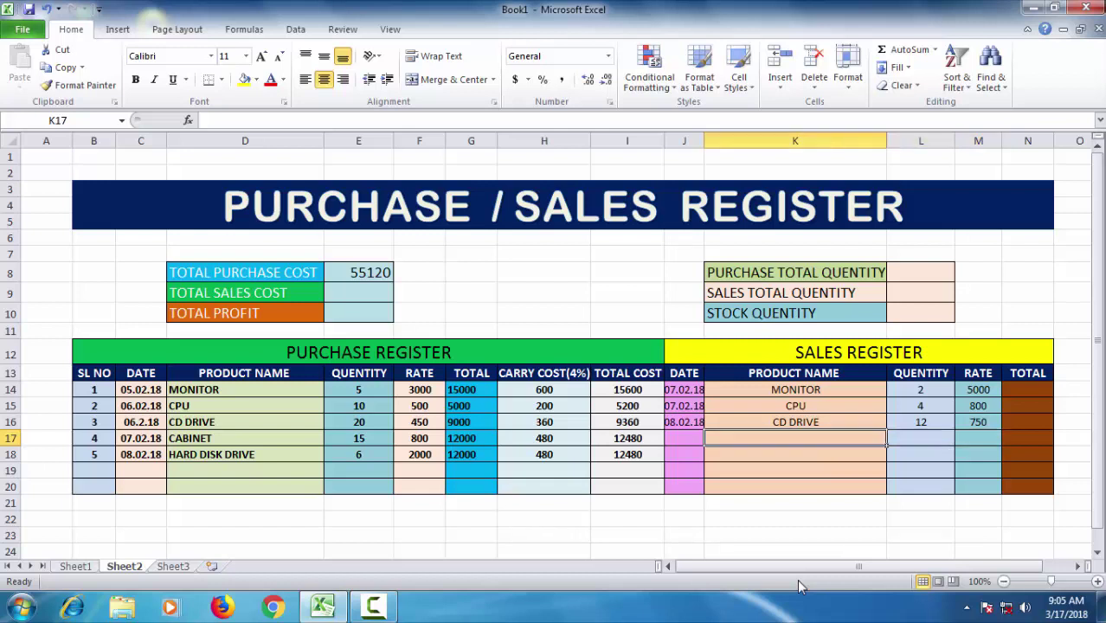
key(Left)
text(09.)
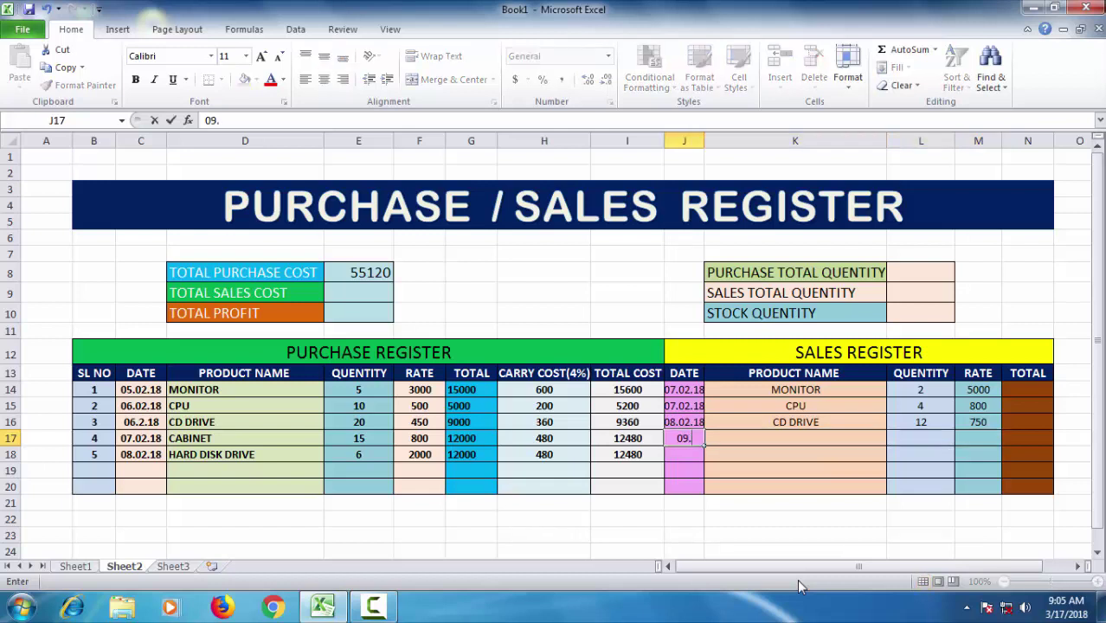
text(02.18)
key(Right)
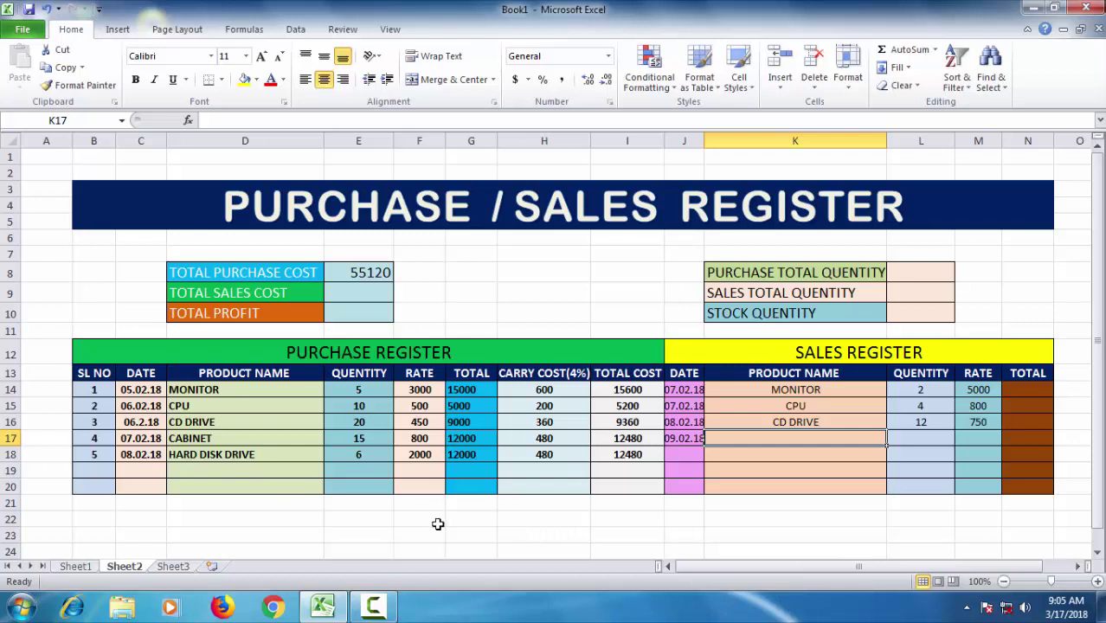
text(CABIN)
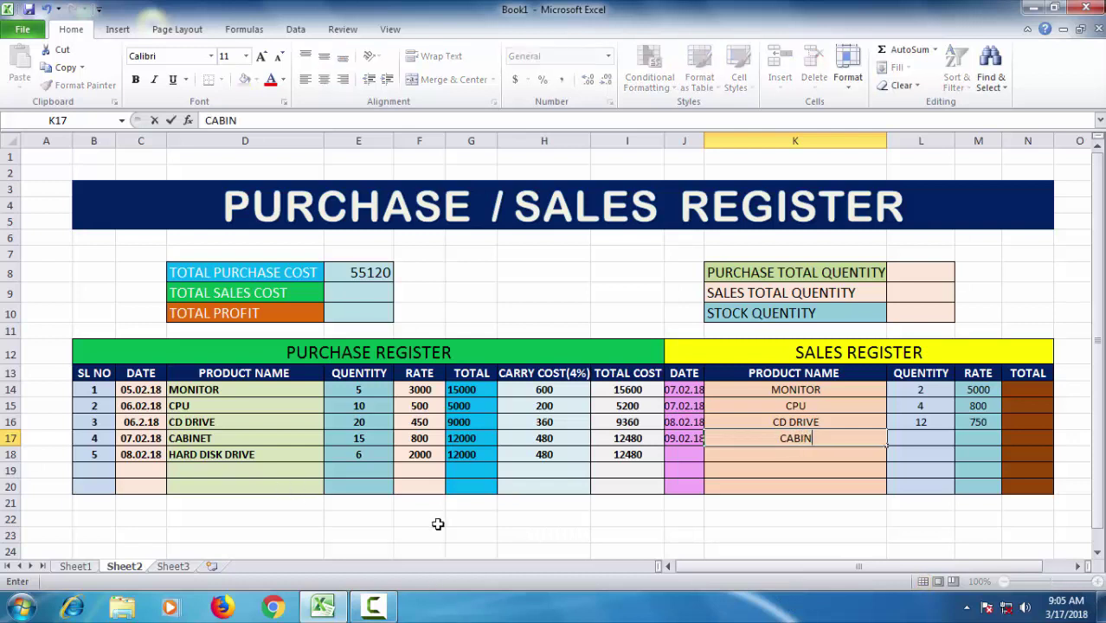
text(ET)
key(Tab)
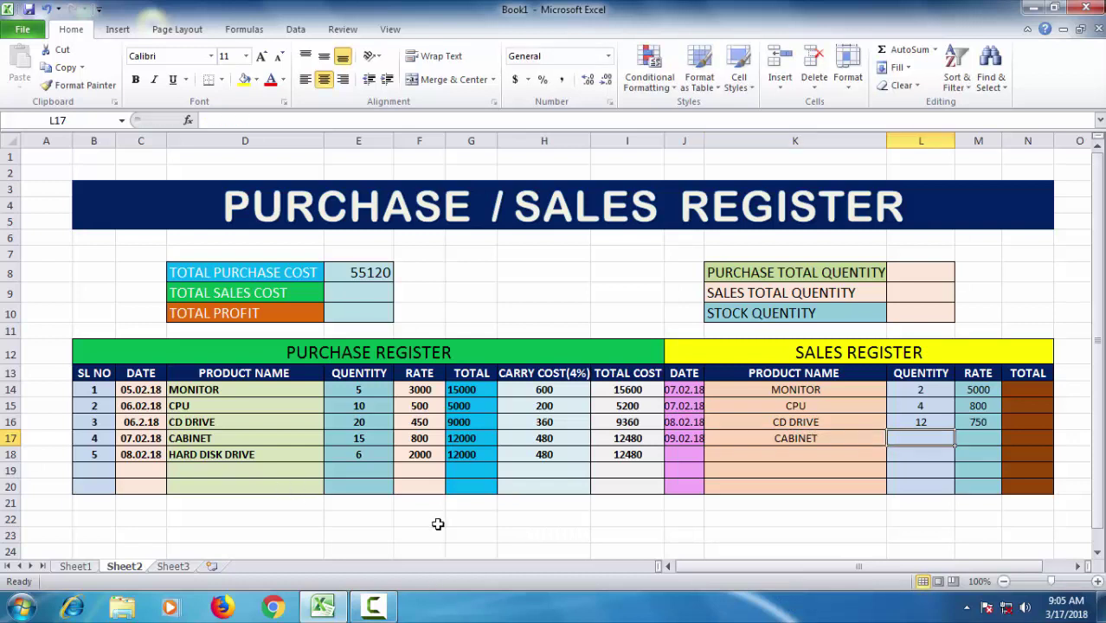
text(10)
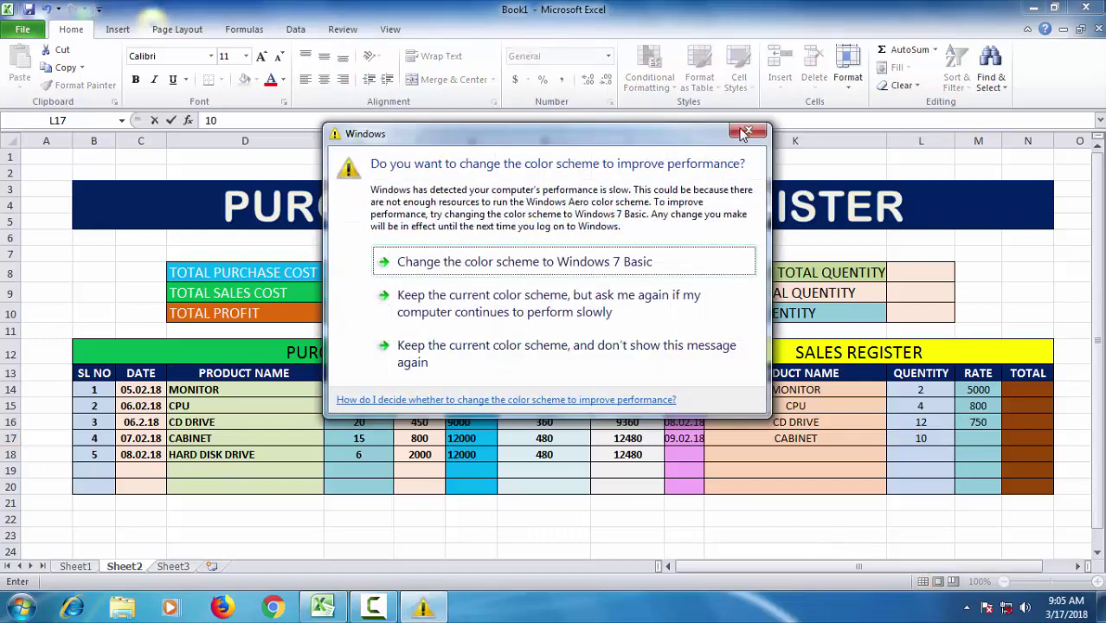
click(747, 131)
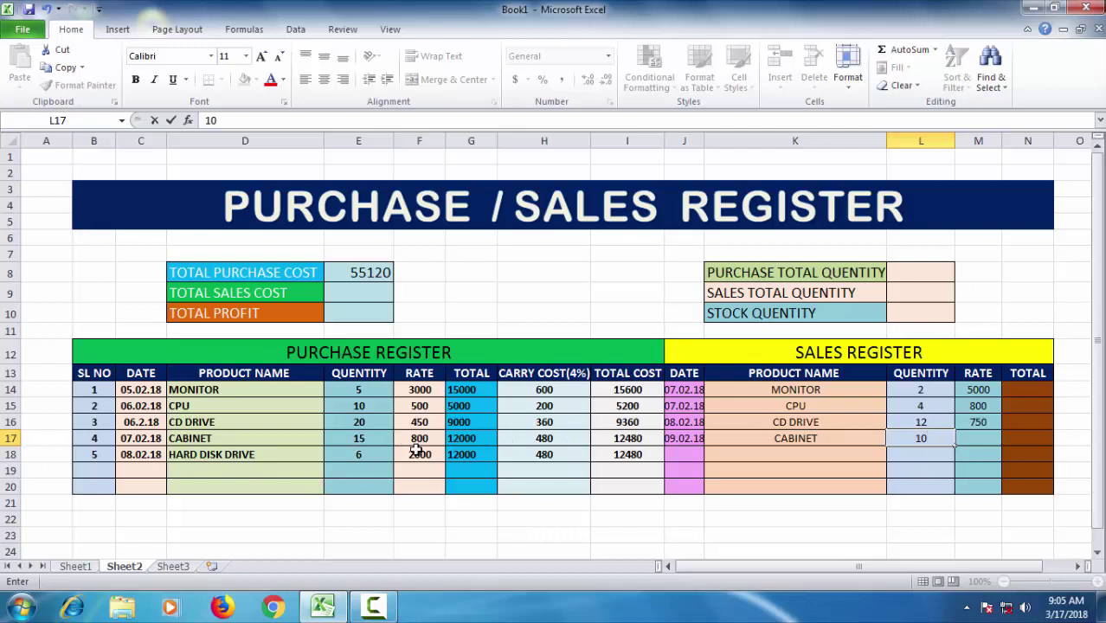
click(986, 441)
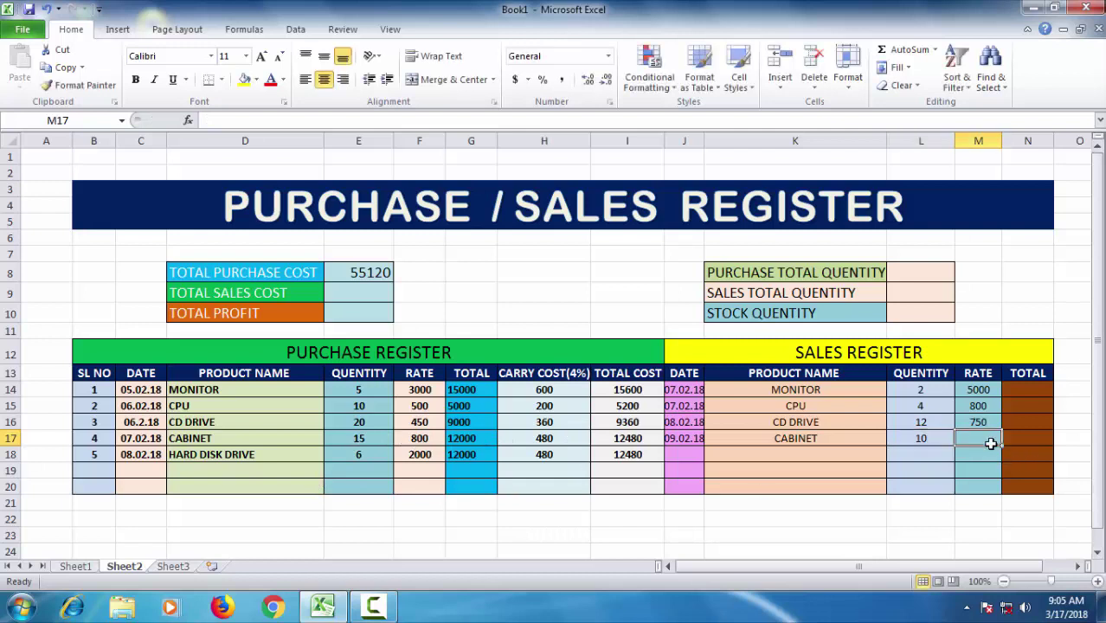
text(115)
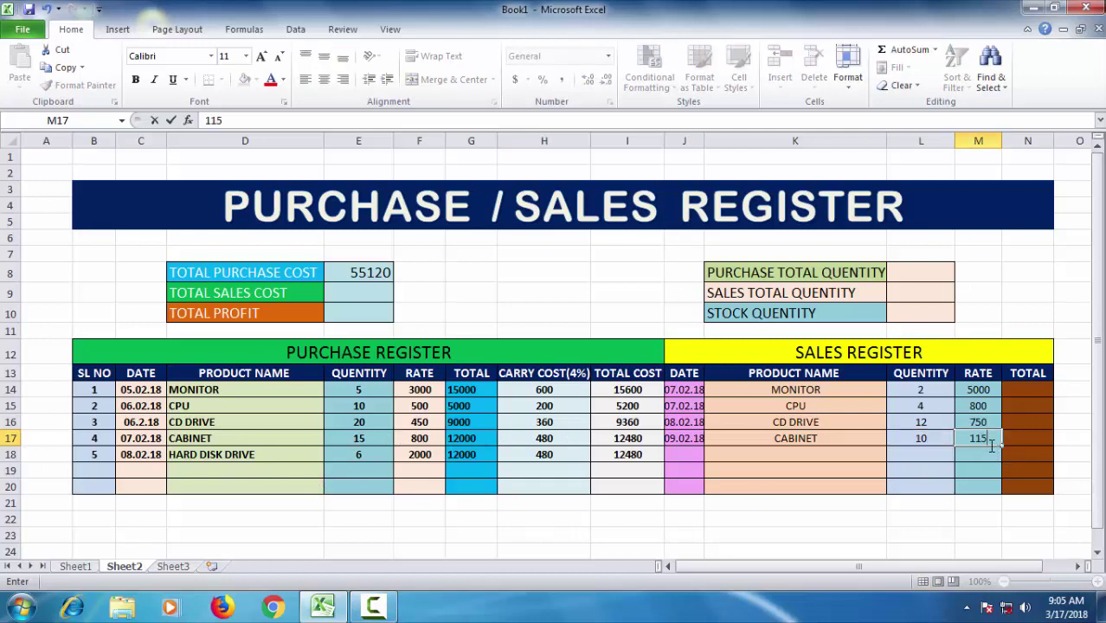
text(0)
click(695, 453)
Enter the fifth sale: 09.02.18, HDD, quantity 3, rate 2600
text(09.0)
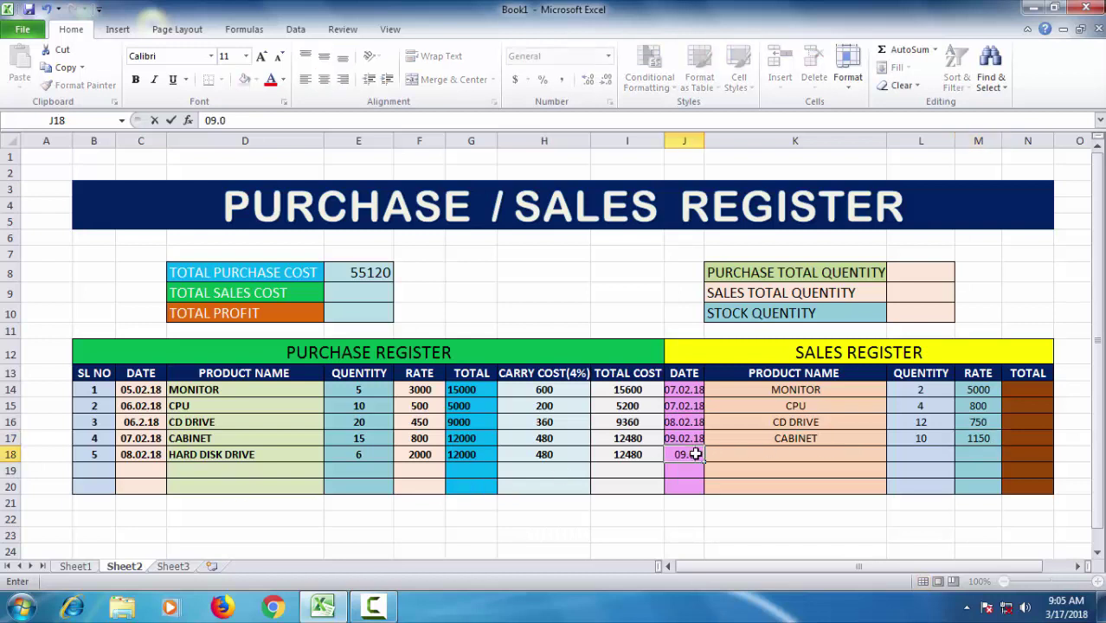
text(2.18)
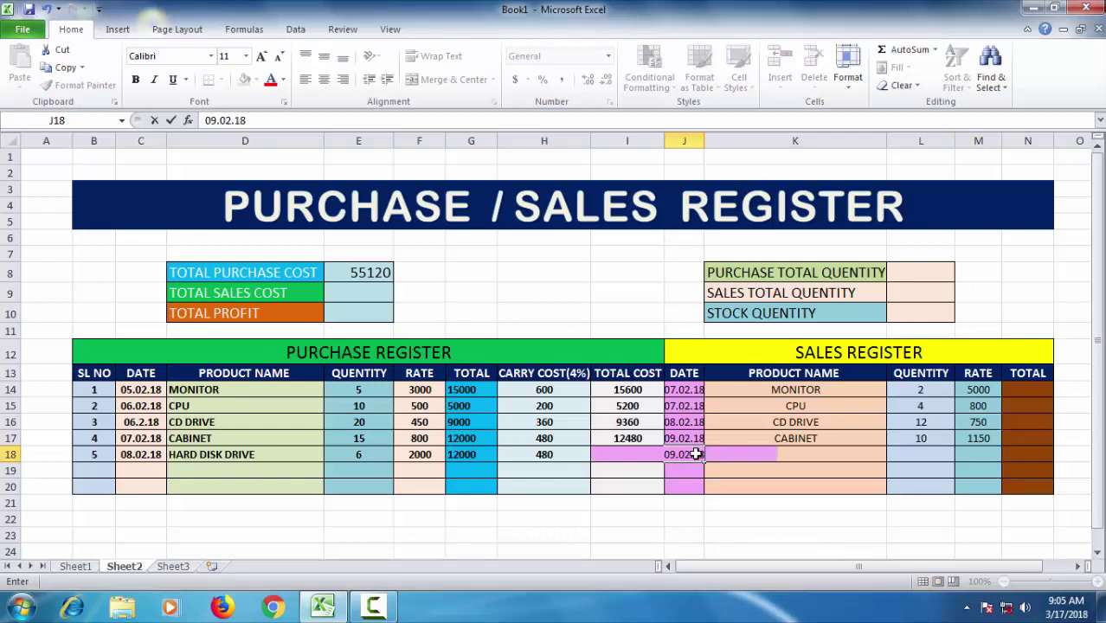
key(Tab)
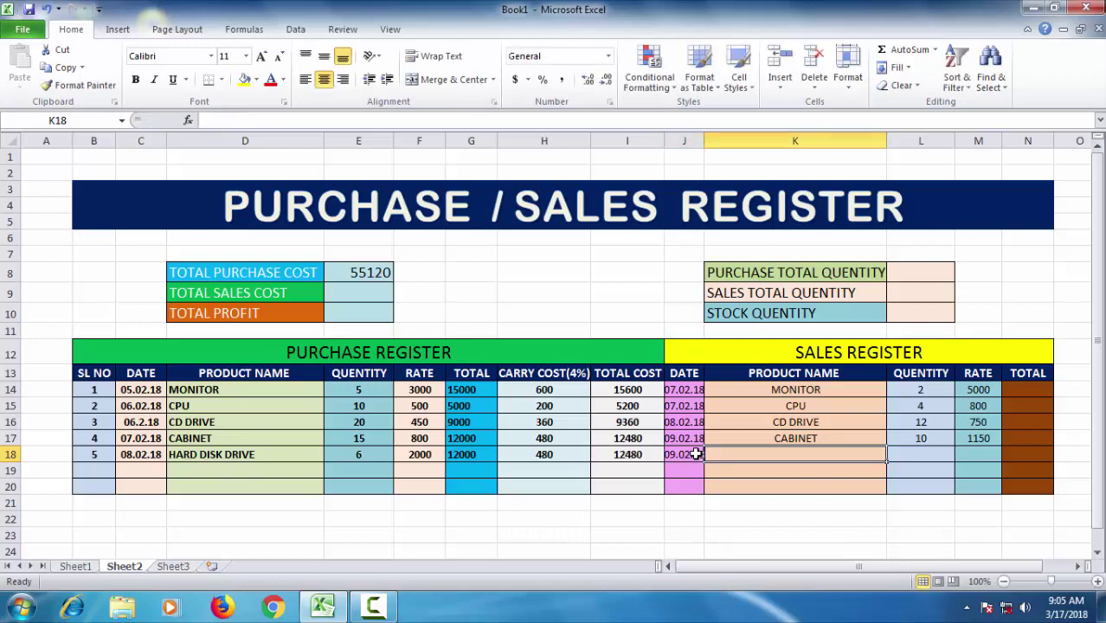
text(H)
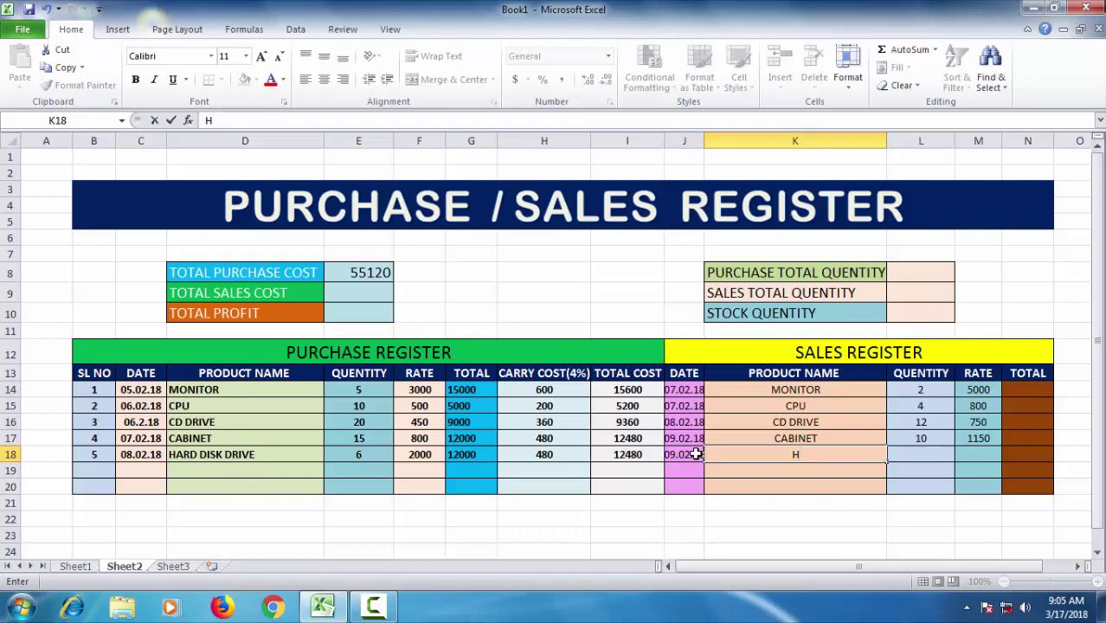
text(DD)
key(Tab)
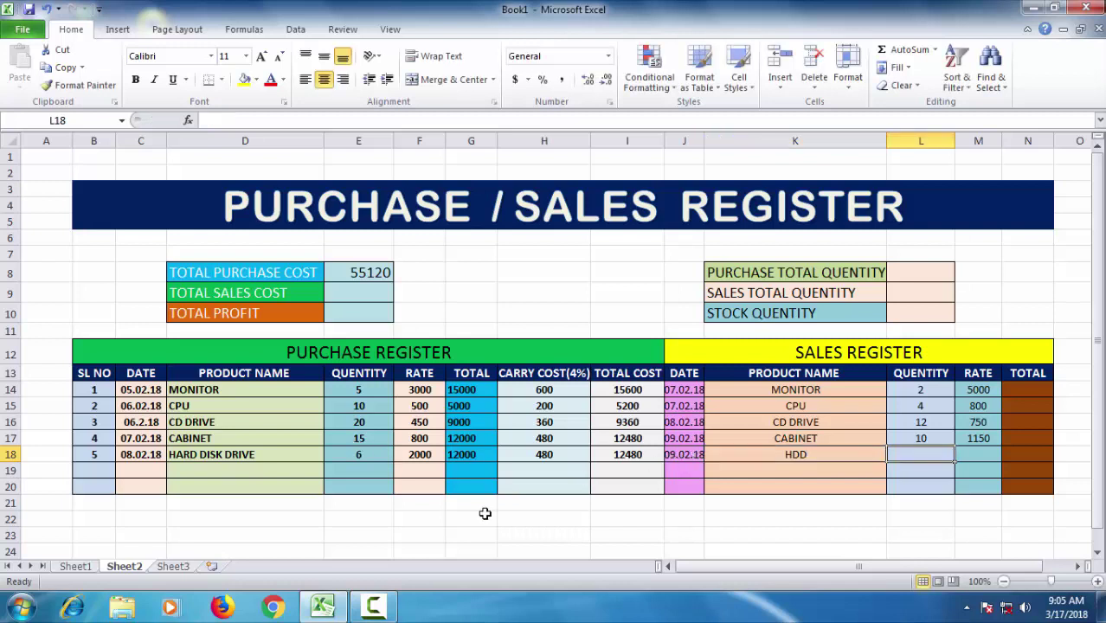
text(3)
key(Tab)
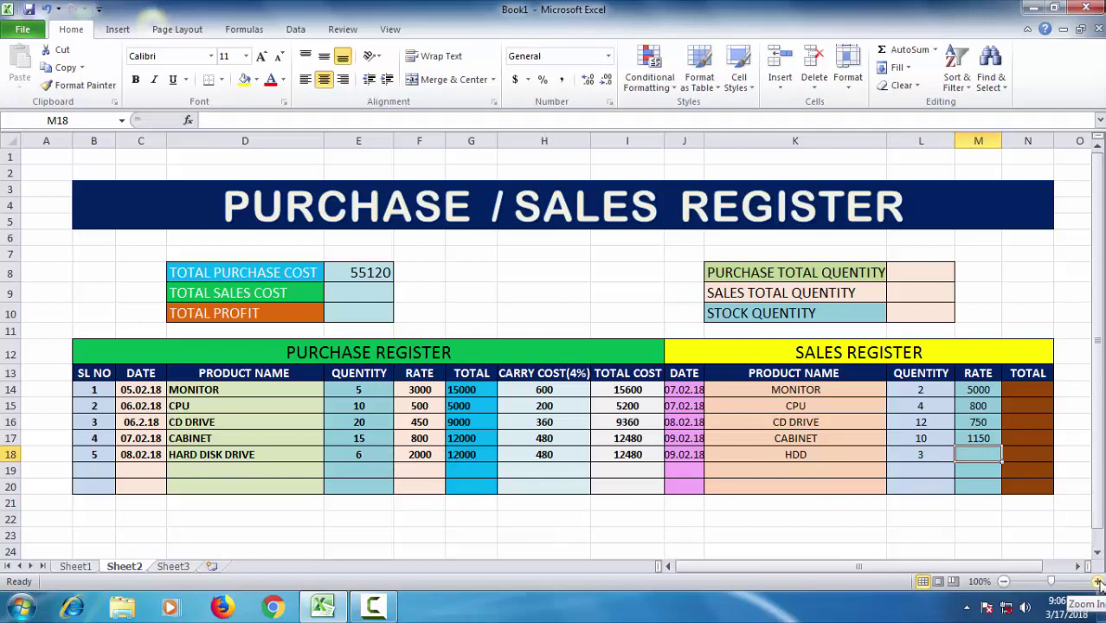
text(26)
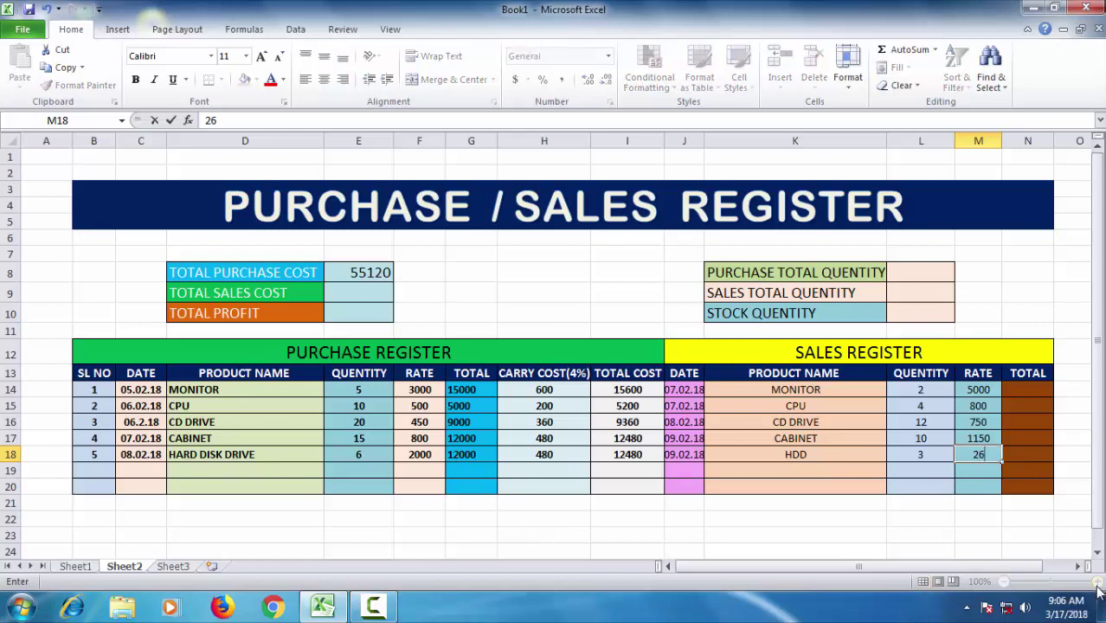
text(00)
click(838, 521)
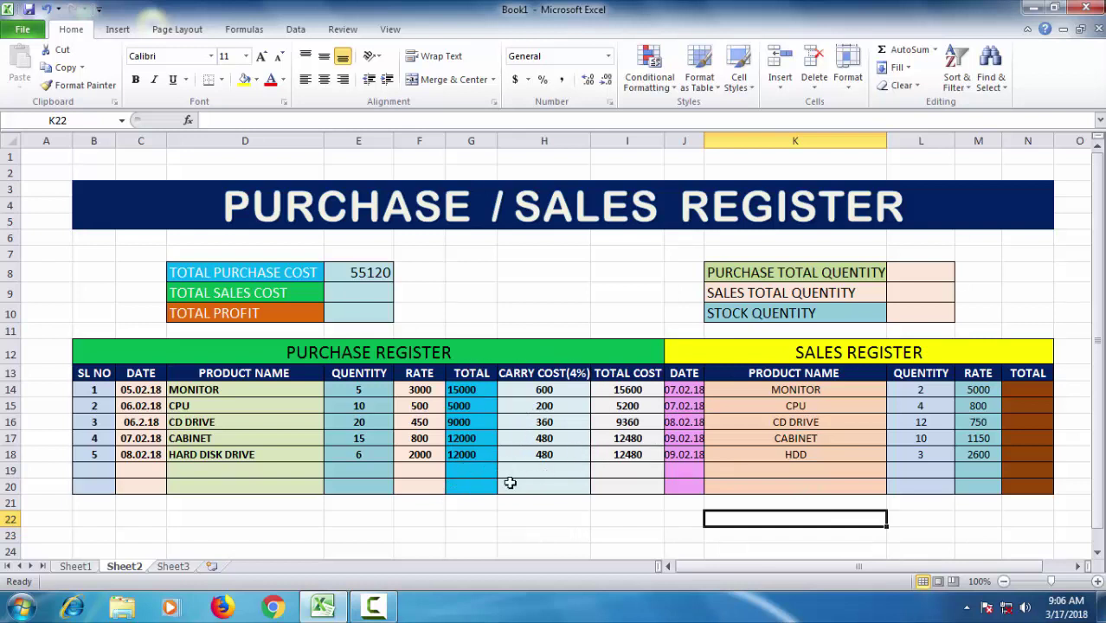
Enter =L14*M14 in N14 and fill it down to N18 for the sales totals
click(1007, 396)
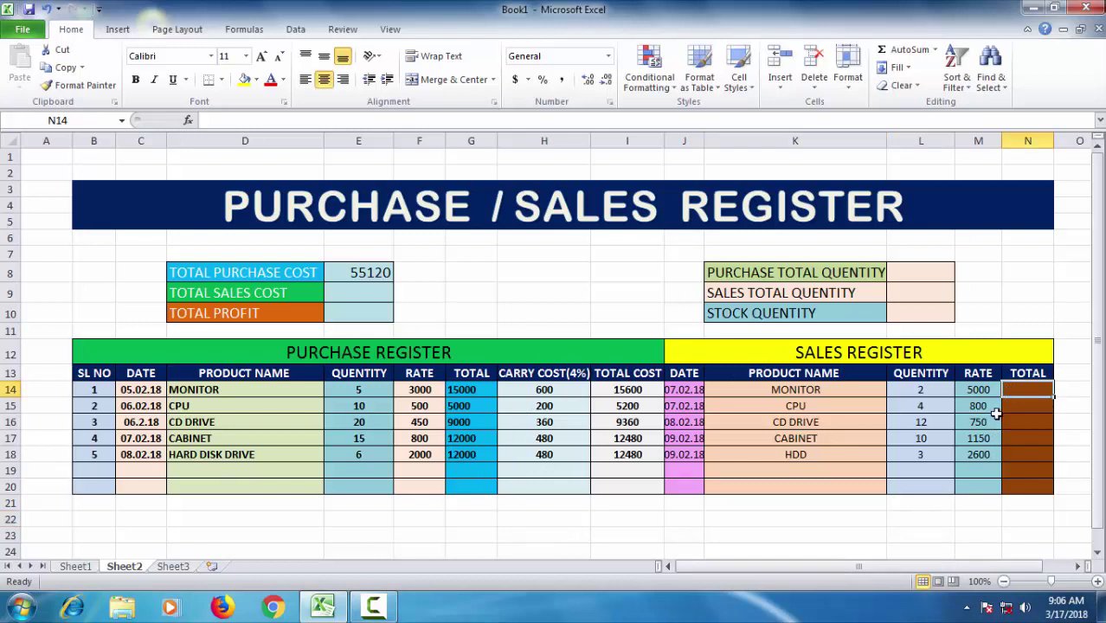
text(=SUM()
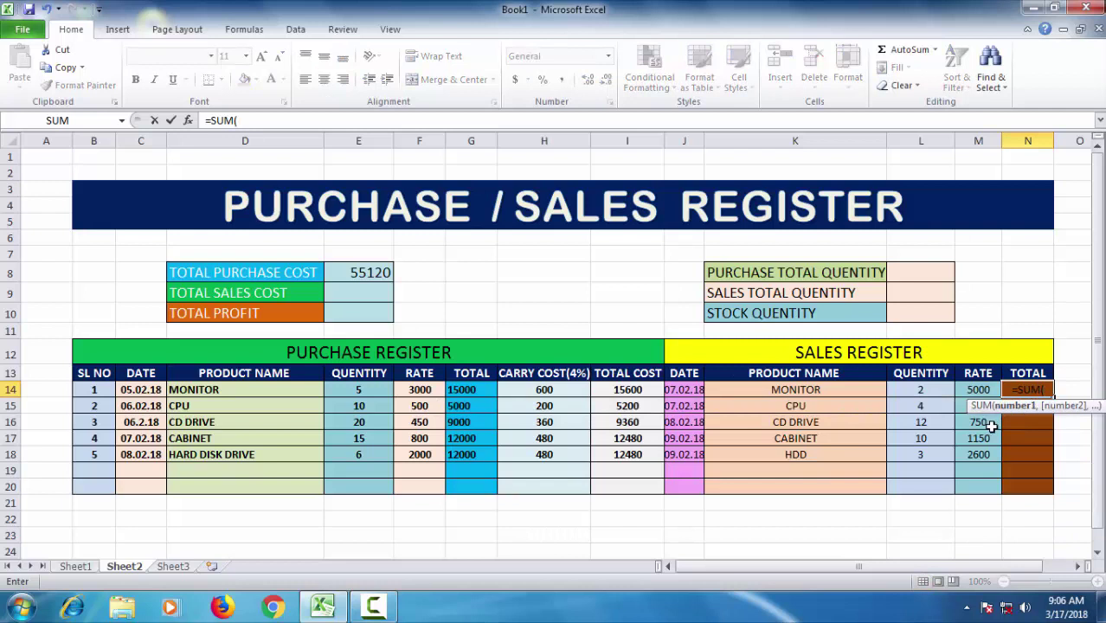
key(BackSpace)
key(BackSpace)
key(BackSpace)
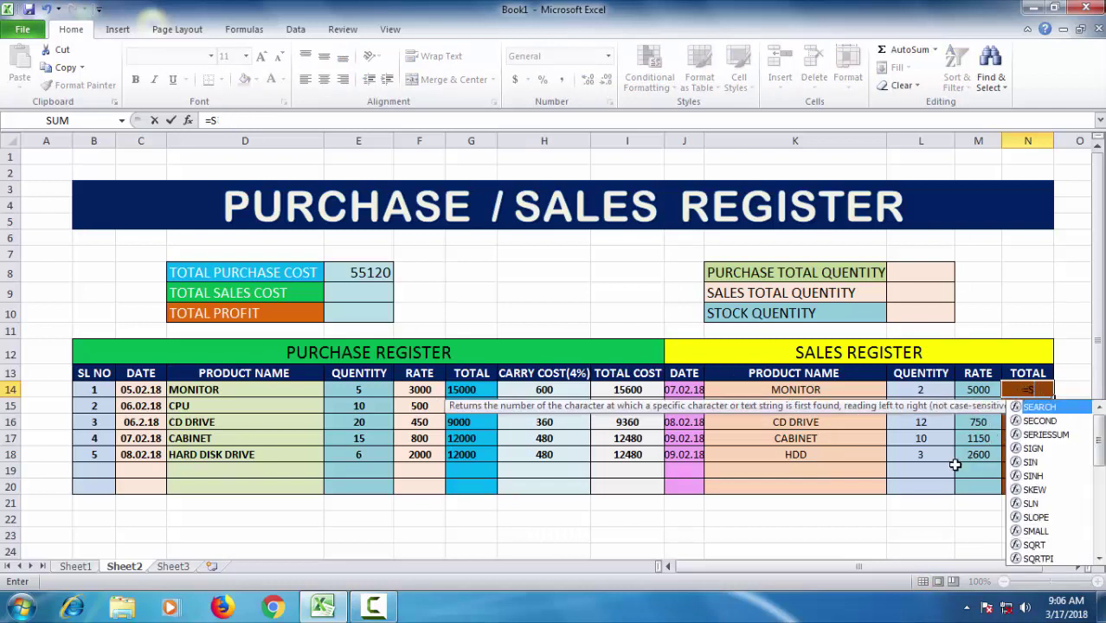
key(BackSpace)
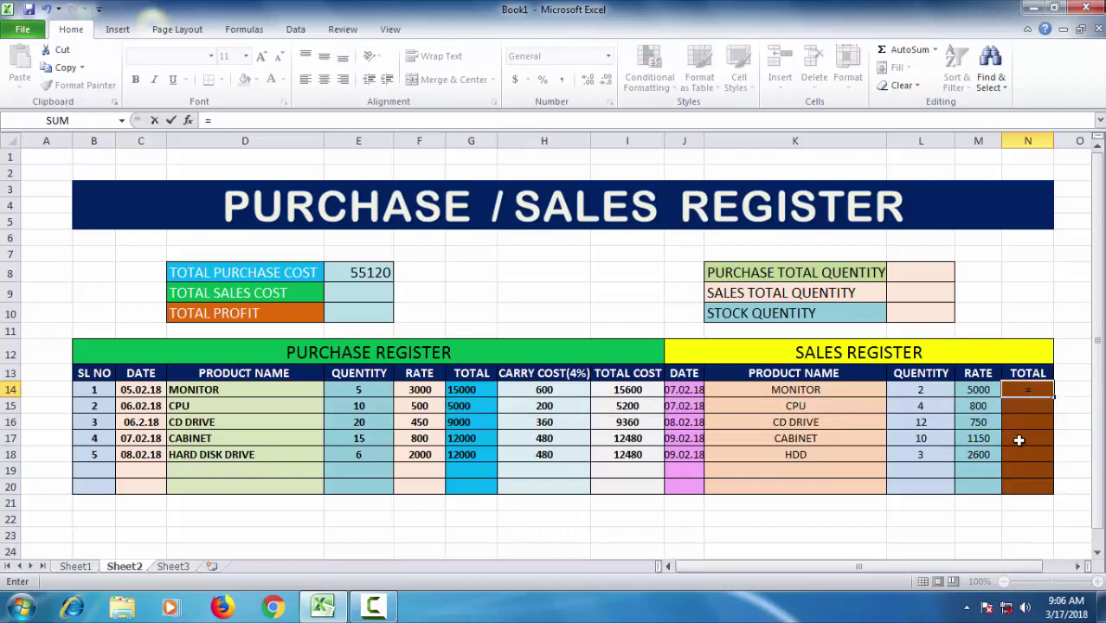
click(921, 392)
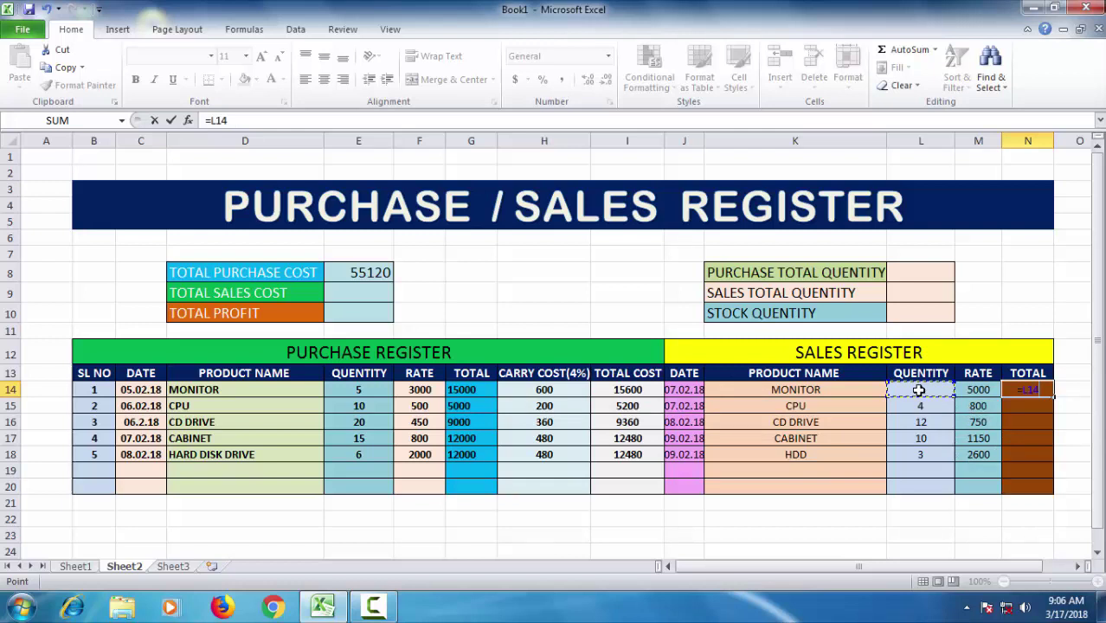
text(*)
click(976, 390)
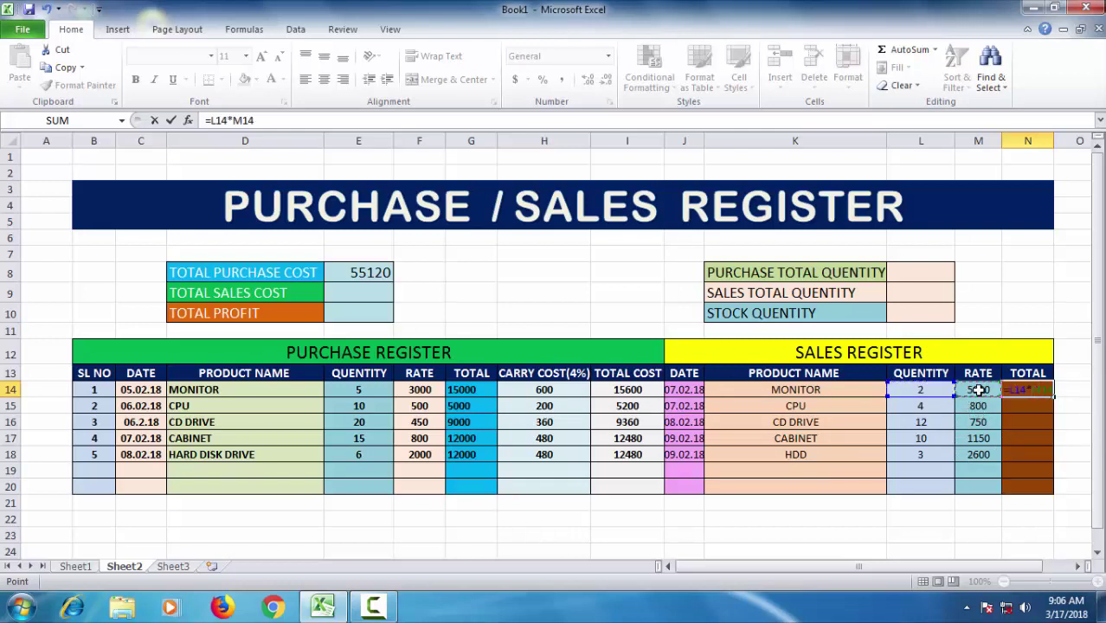
key(Return)
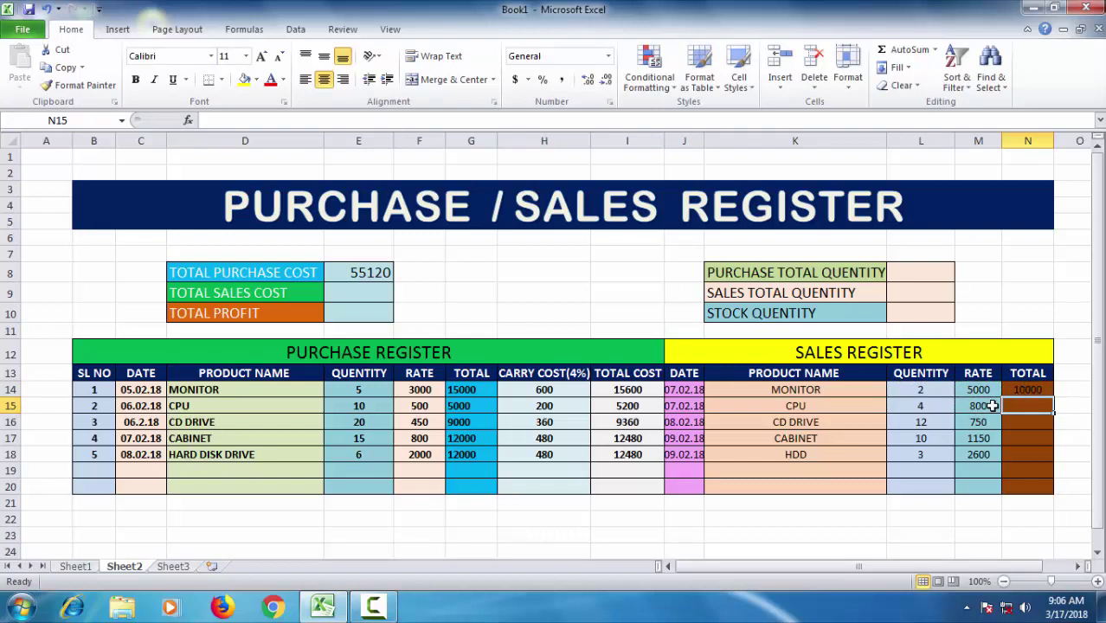
click(1042, 391)
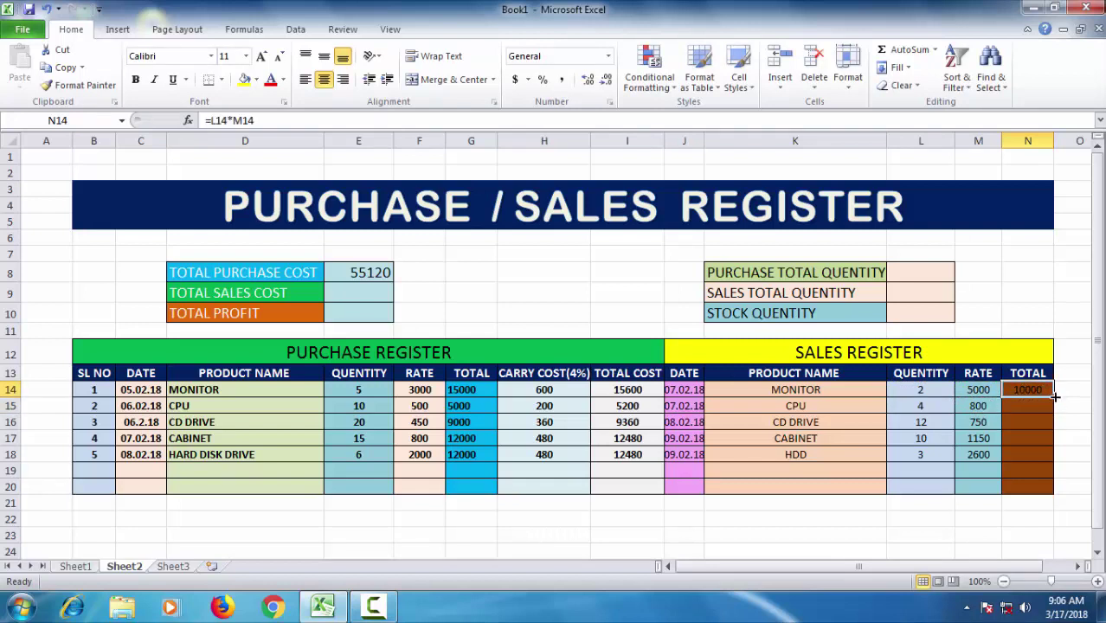
drag(1054, 396, 1054, 459)
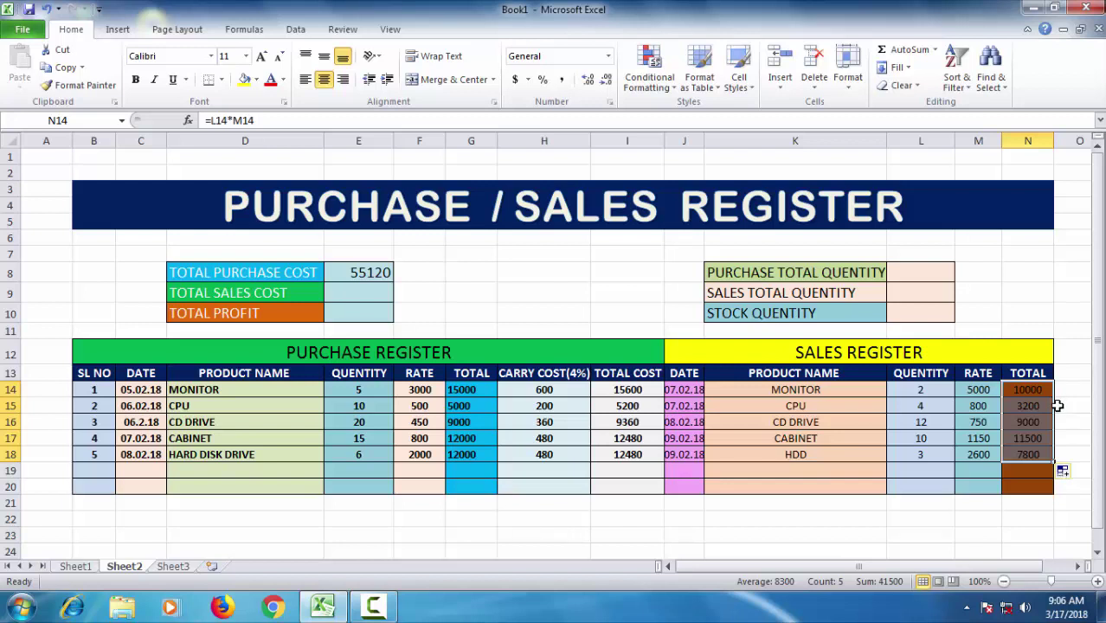
Make the sales totals in N14:N18 left-aligned and bold
drag(1026, 390, 1024, 457)
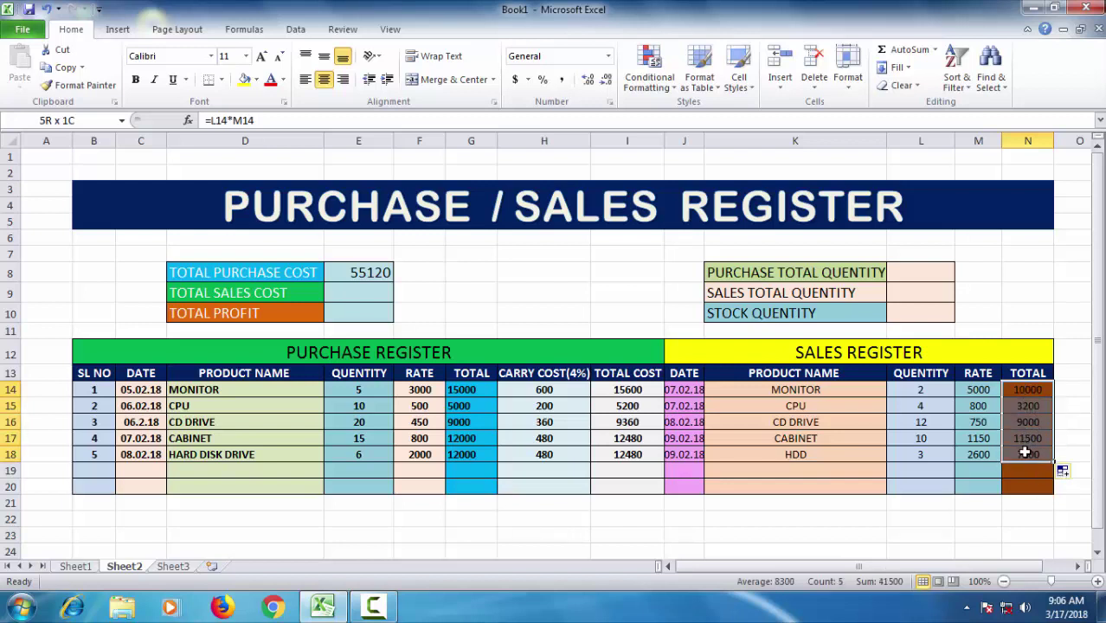
click(307, 80)
click(135, 79)
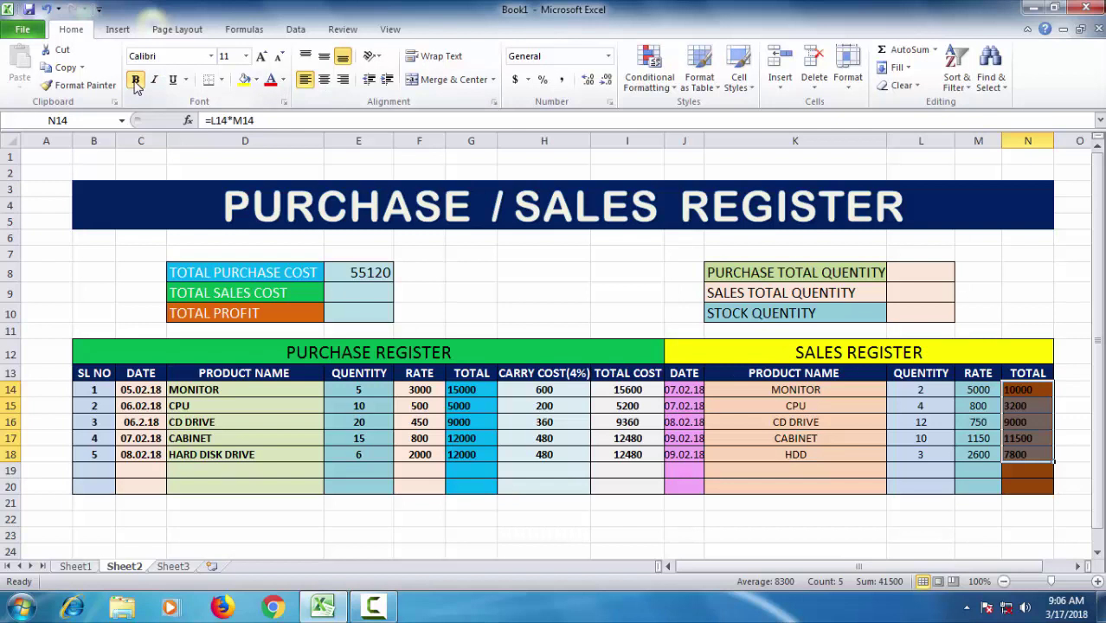
click(684, 549)
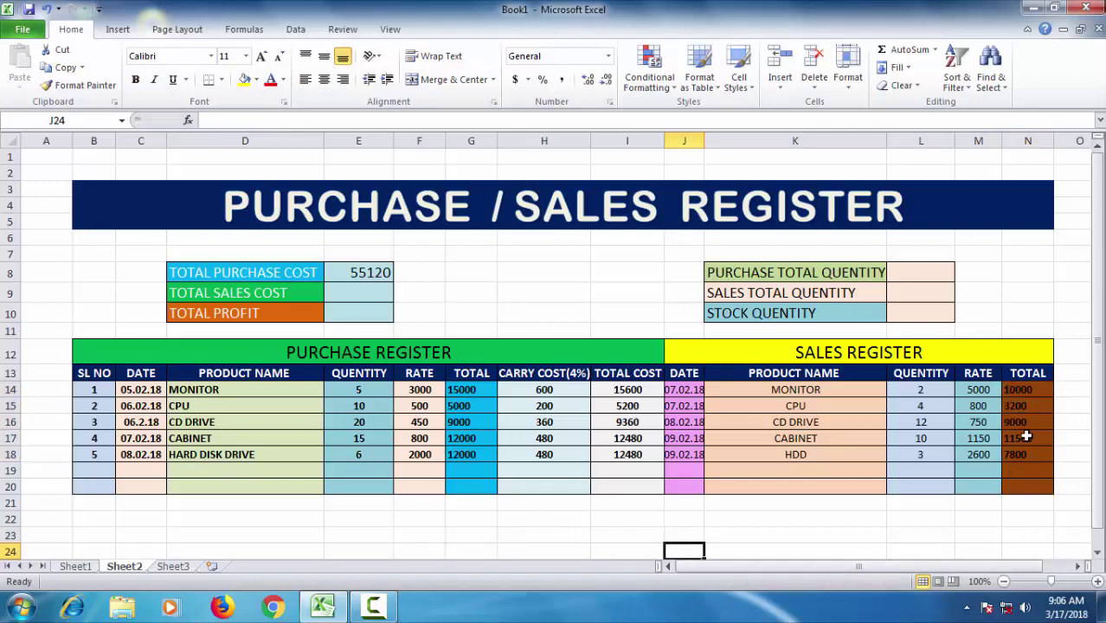
Enter =SUM(N14:N18) in E9 so TOTAL SALES COST shows 41500
click(360, 295)
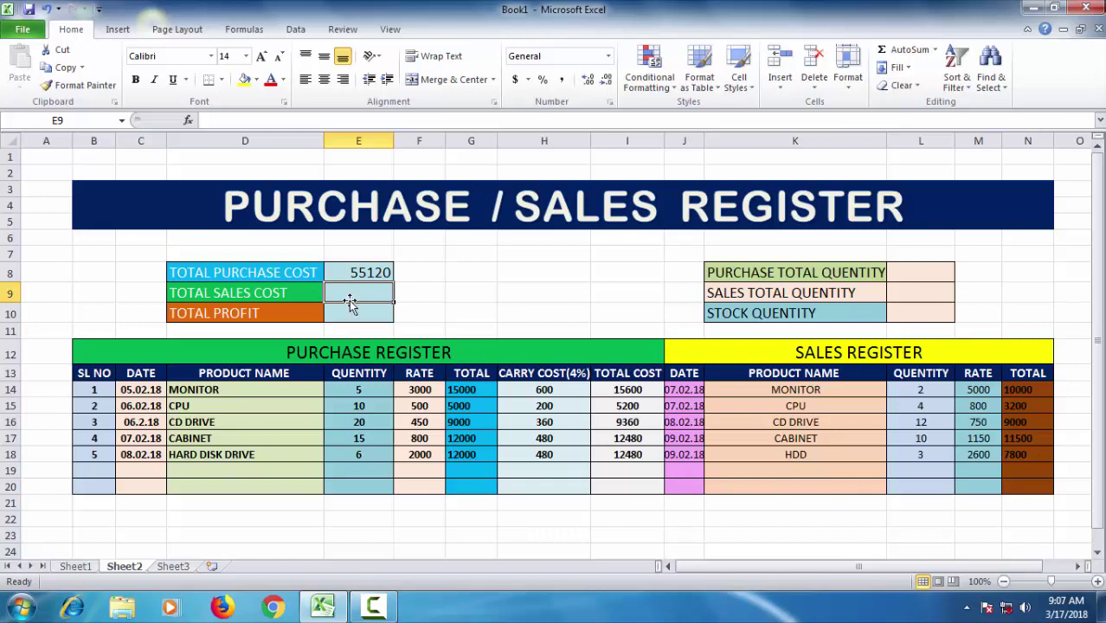
text(=)
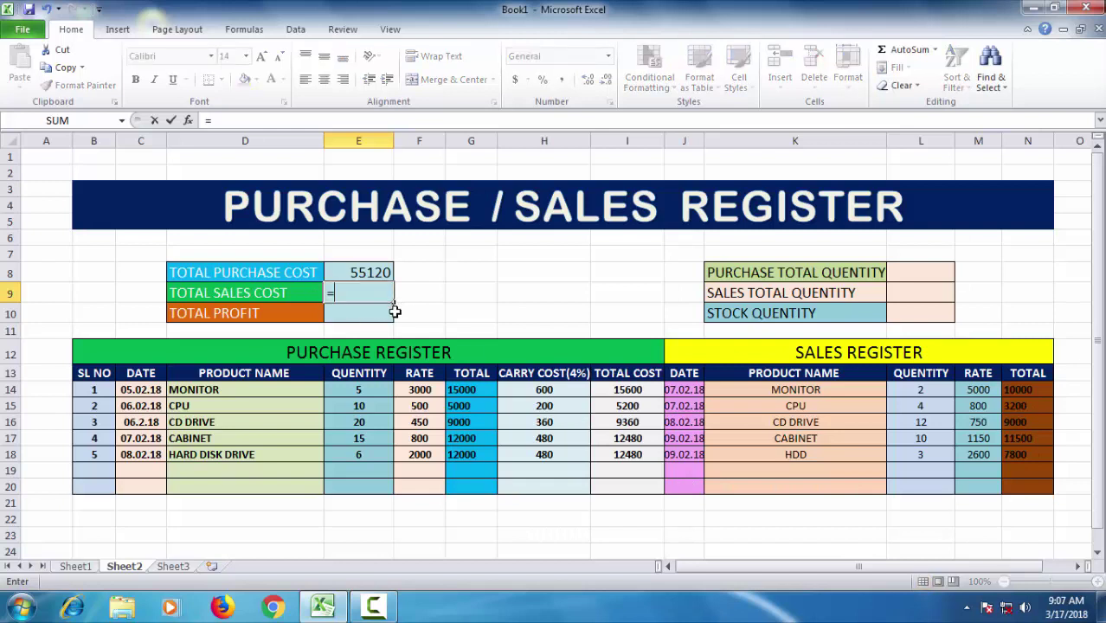
text(SUM()
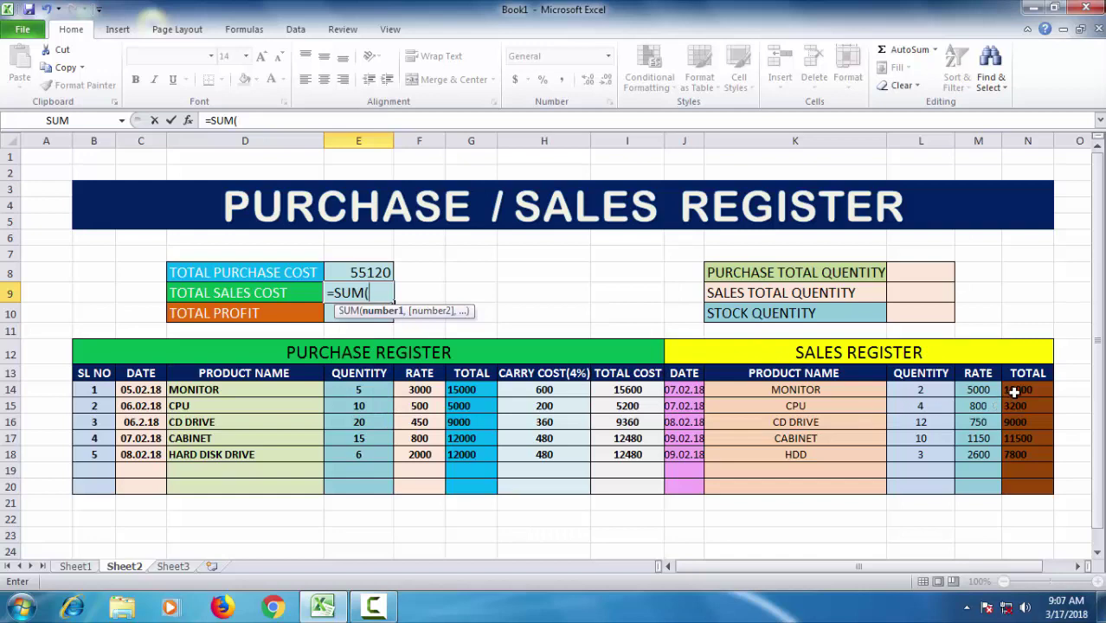
drag(1017, 390, 1017, 455)
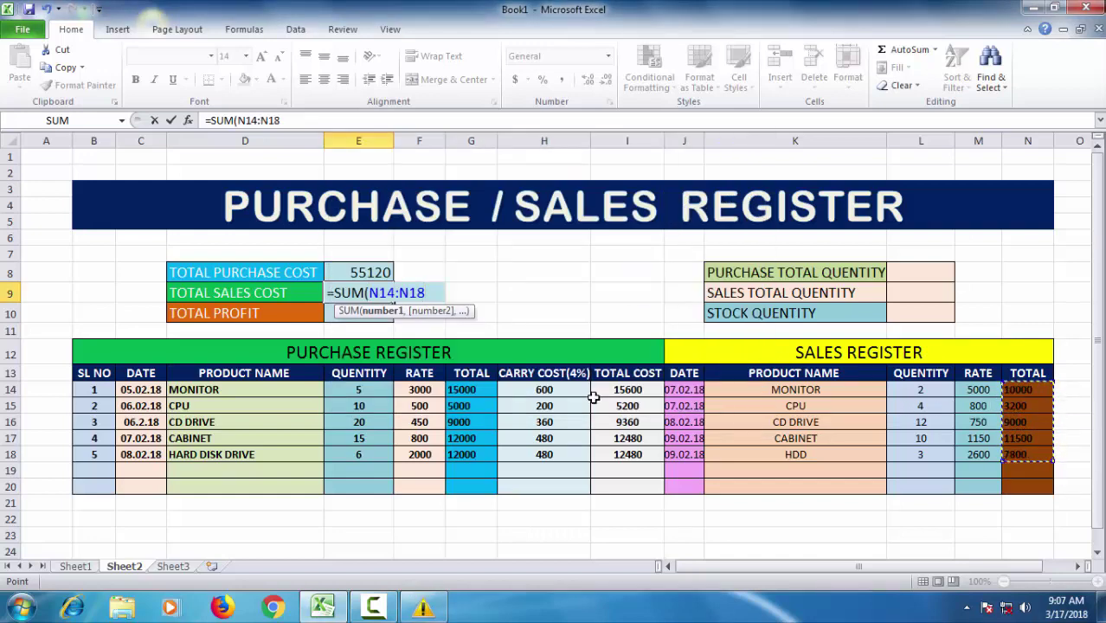
text())
key(Return)
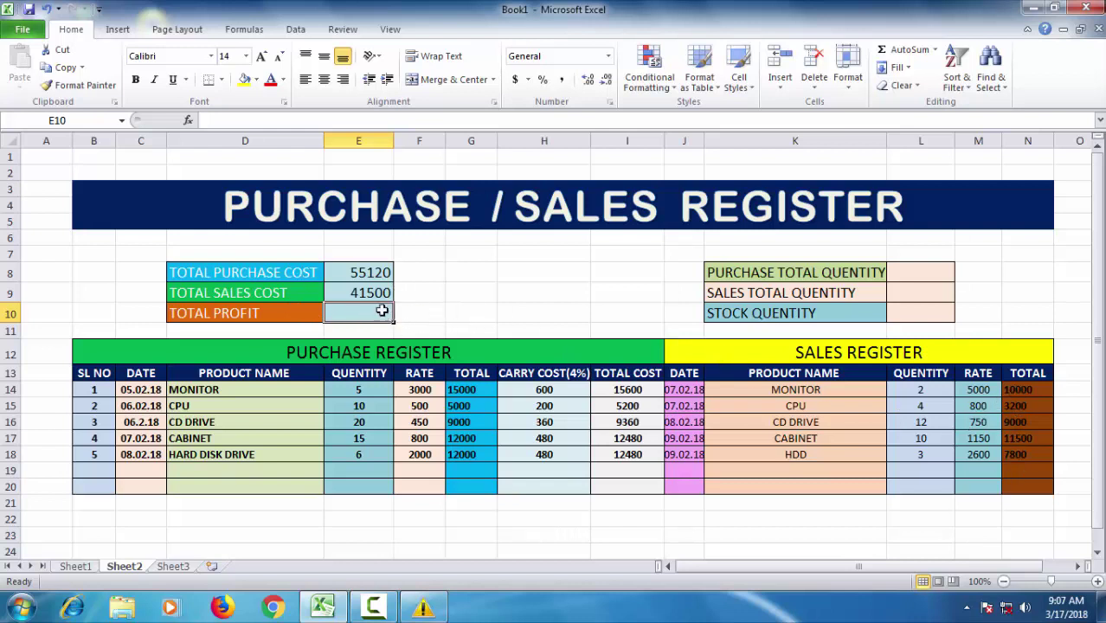
text(=)
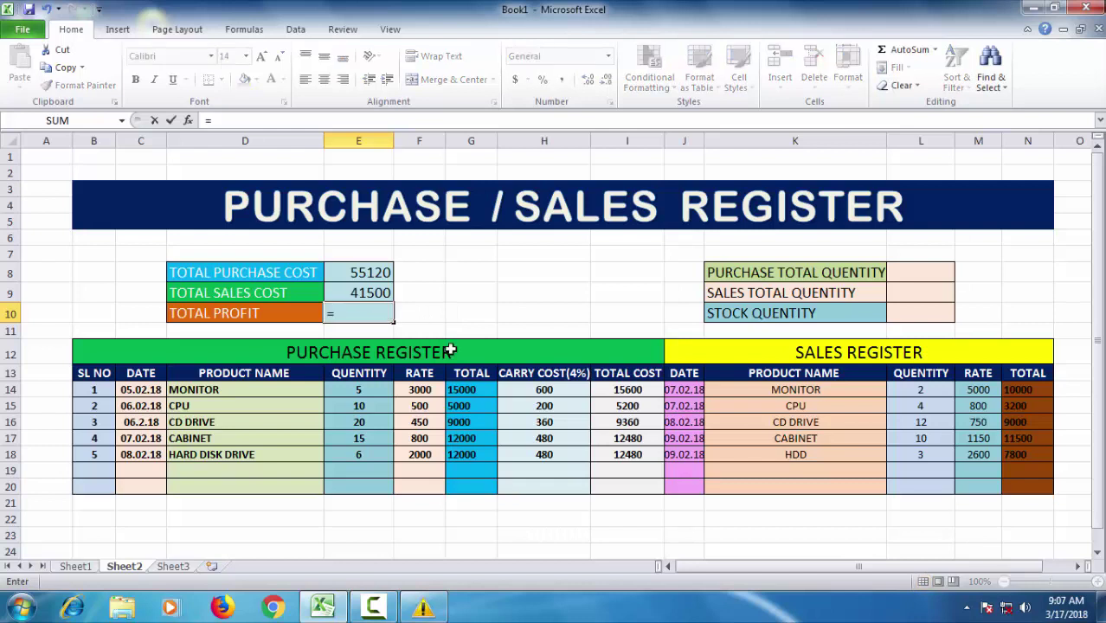
Enter =E9-E8 in E10 so TOTAL PROFIT shows -13620
click(1028, 390)
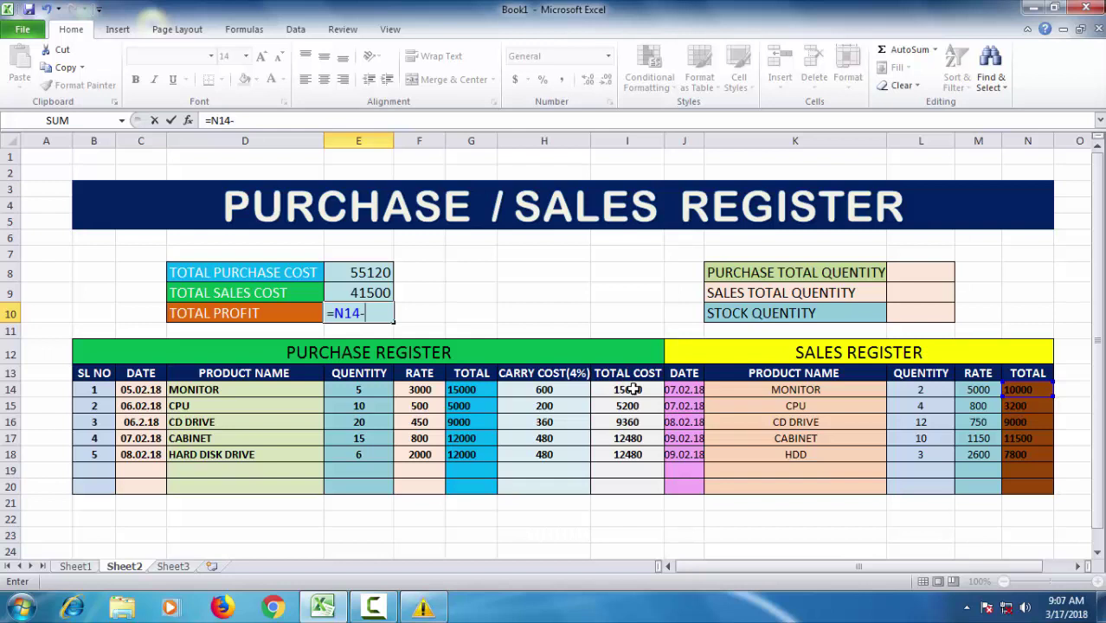
click(633, 389)
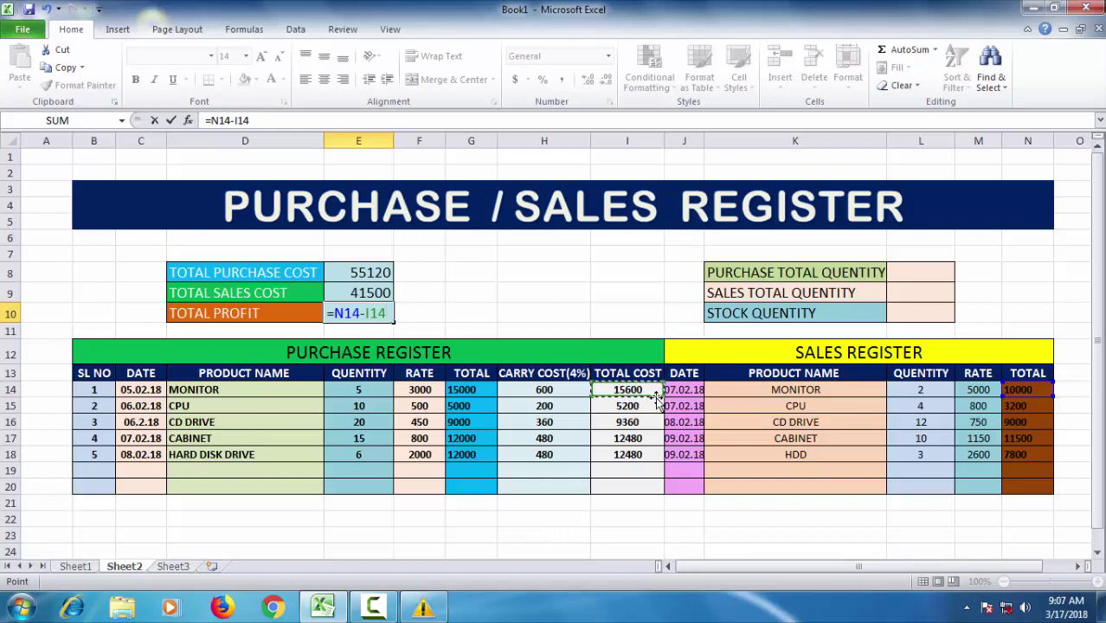
key(BackSpace)
key(BackSpace)
key(BackSpace)
key(BackSpace)
key(BackSpace)
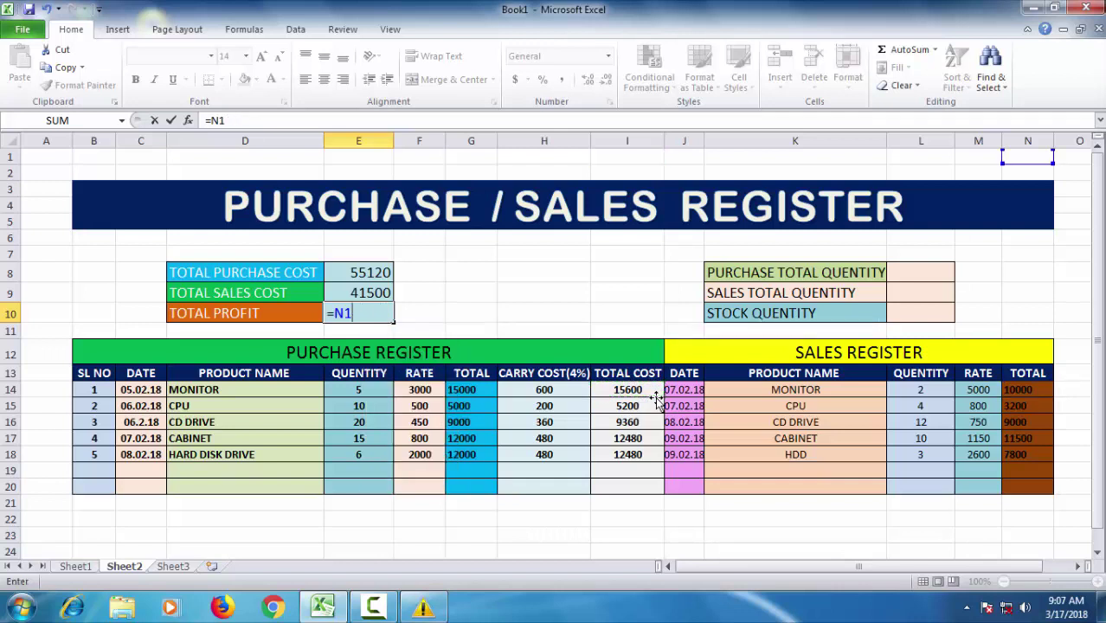
key(BackSpace)
key(BackSpace)
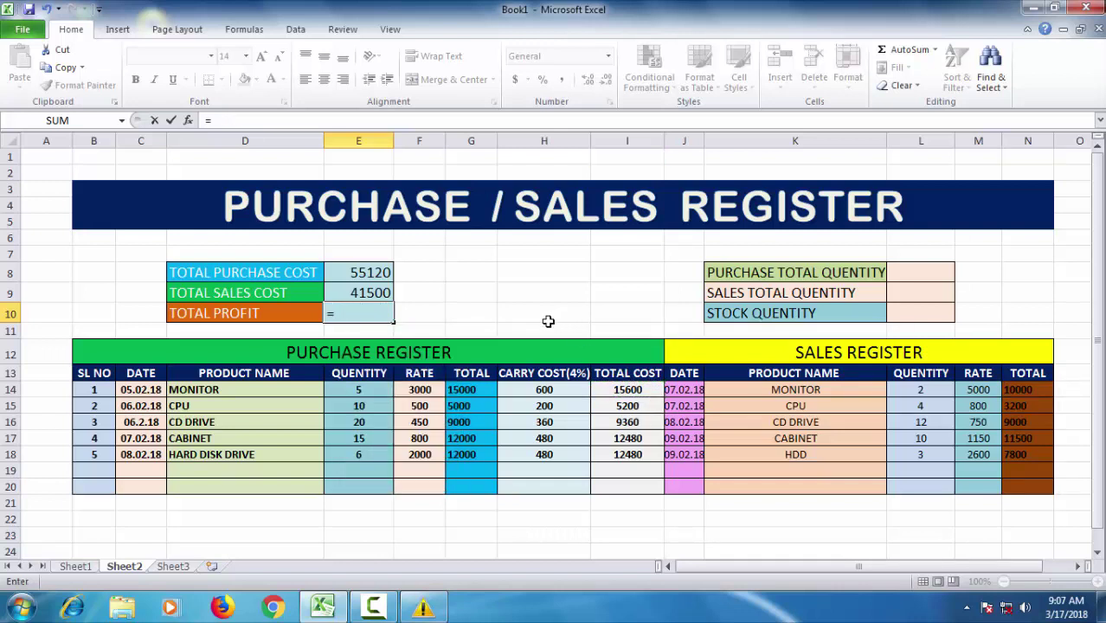
click(357, 293)
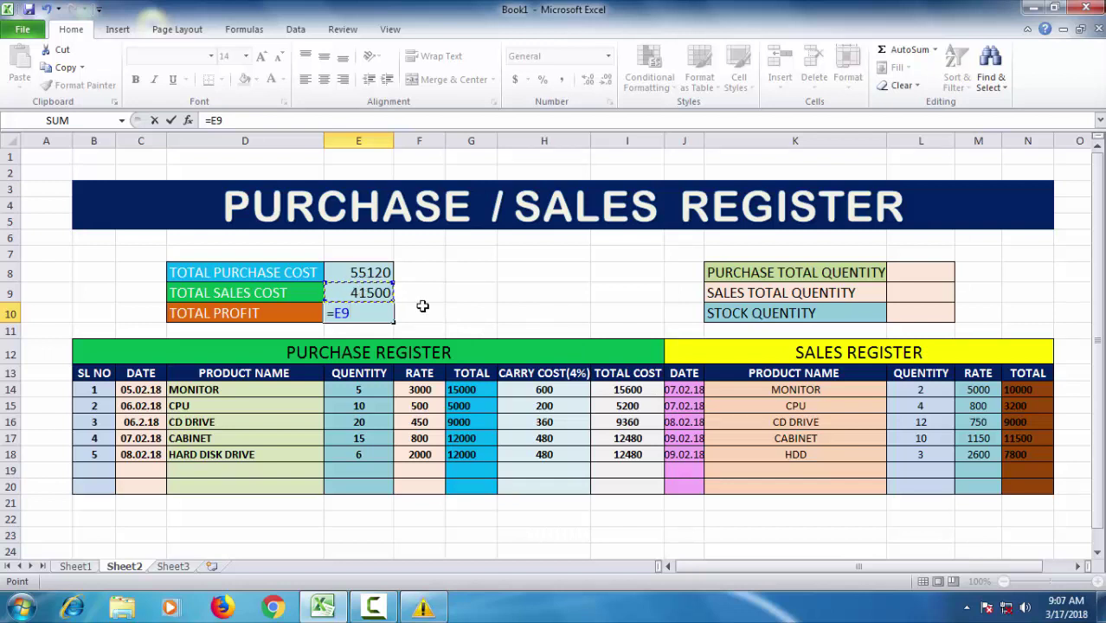
text(-)
click(375, 273)
key(Return)
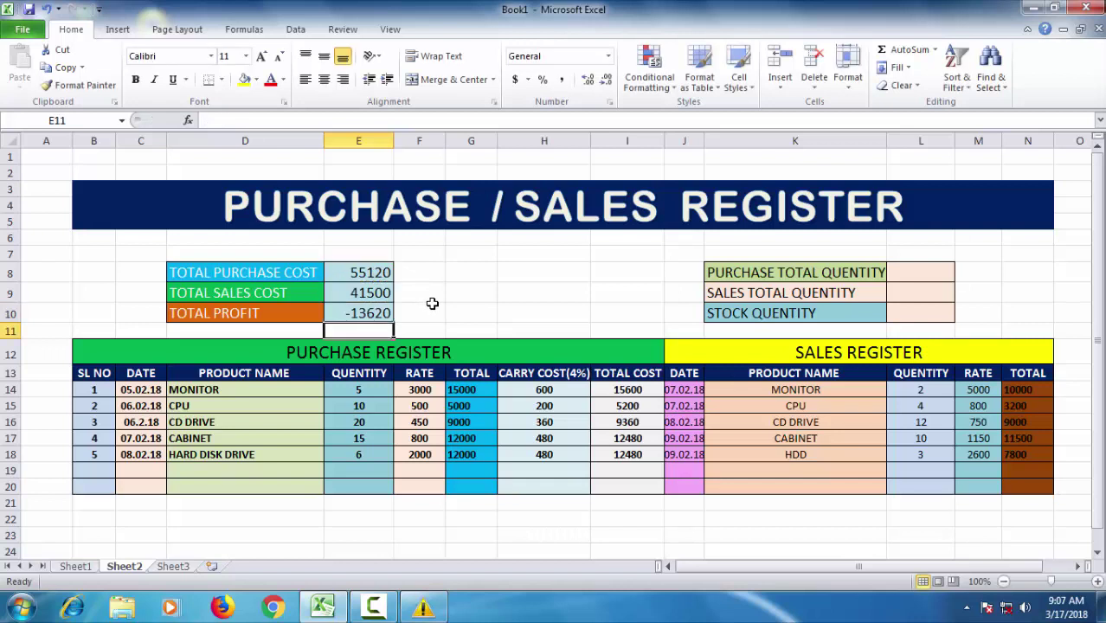
click(464, 316)
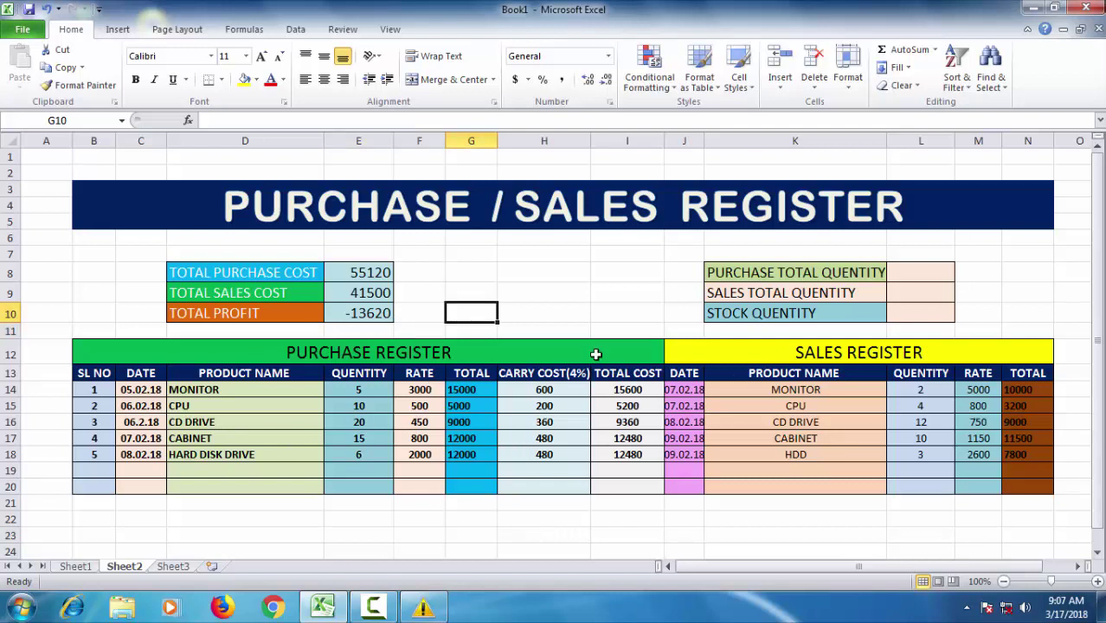
Sum the purchase quantities E14:E18 in L8, giving 56
click(919, 275)
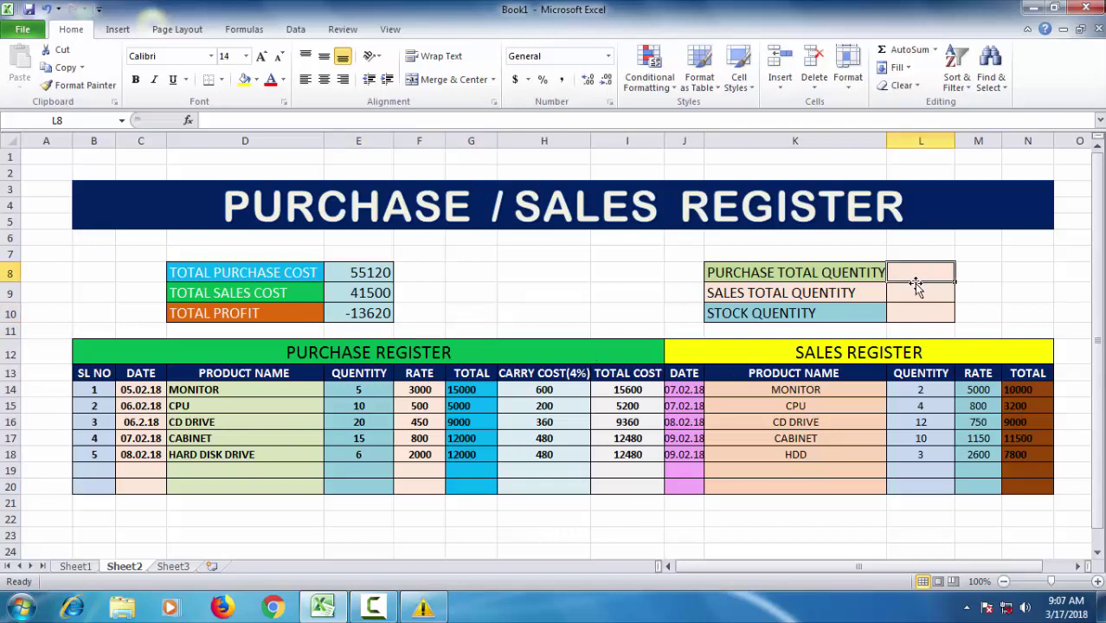
text(=)
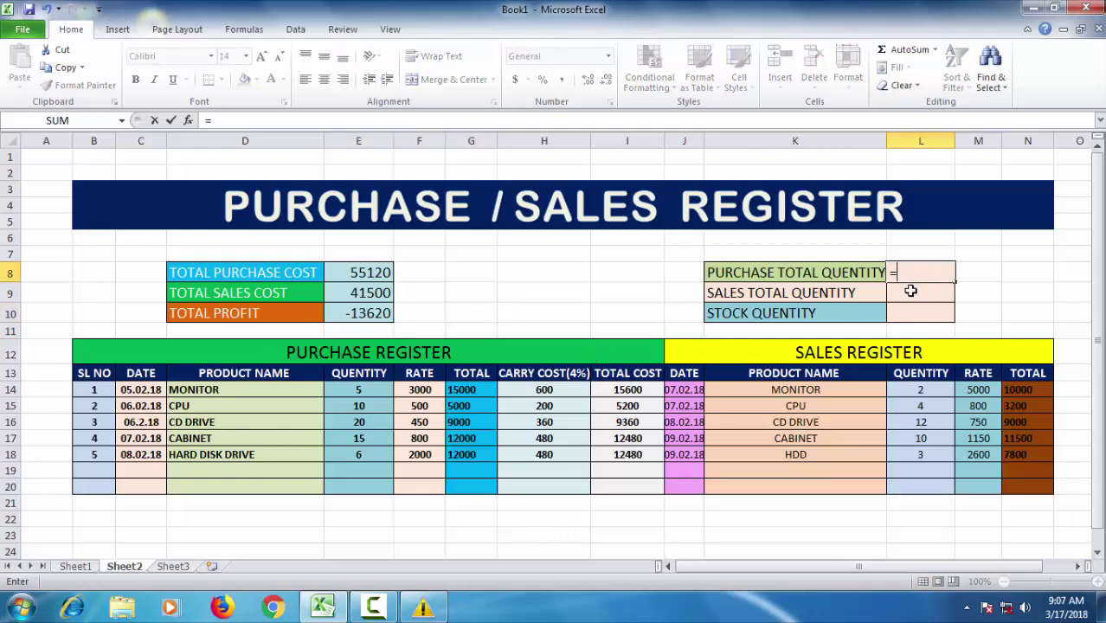
text(SUM)
double_click(909, 294)
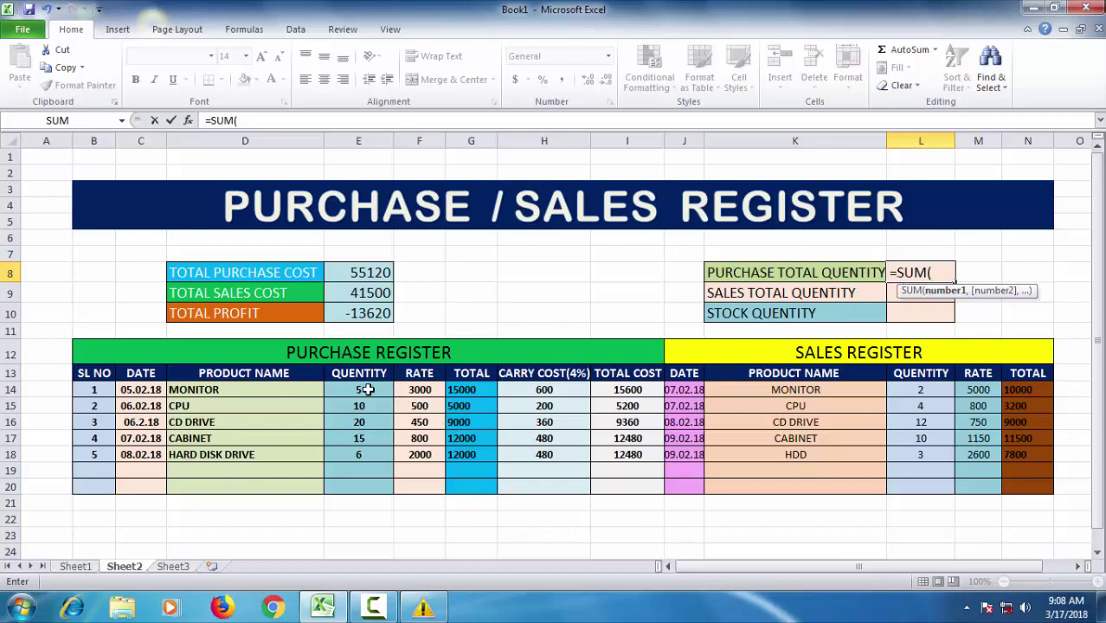
drag(368, 390, 362, 455)
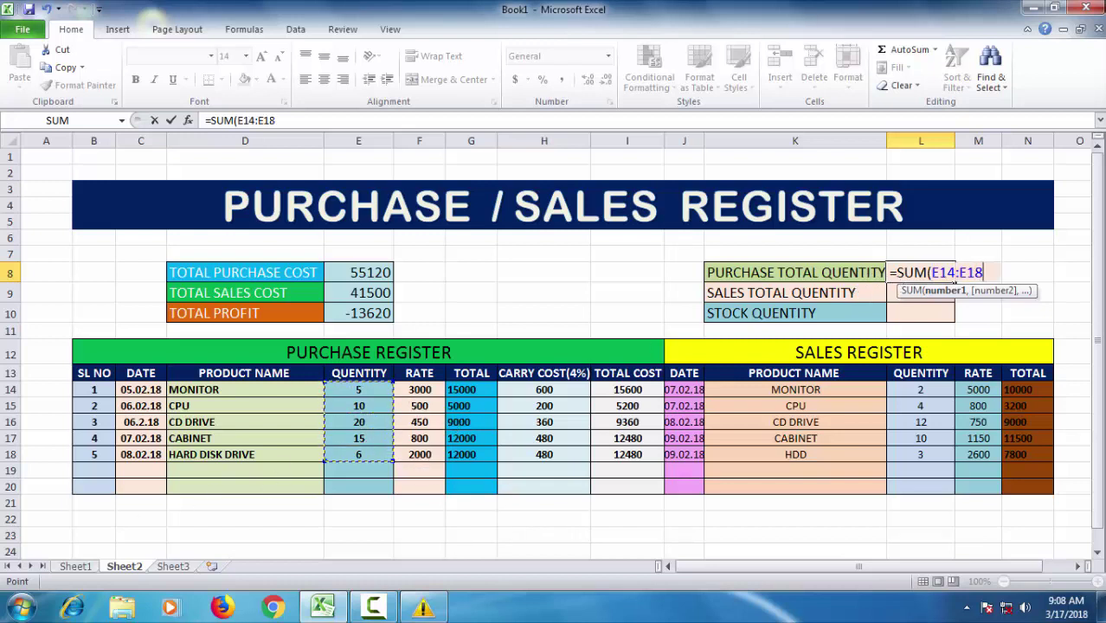
text())
key(Return)
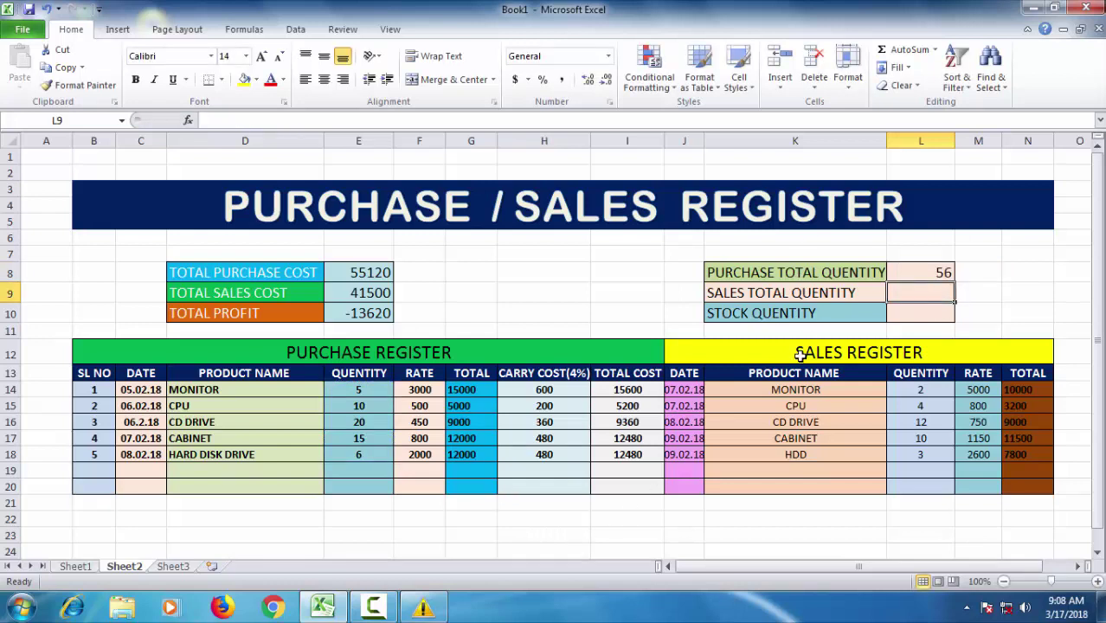
Sum the sales quantities L14:L18 in L9, giving 31
text(=SUM)
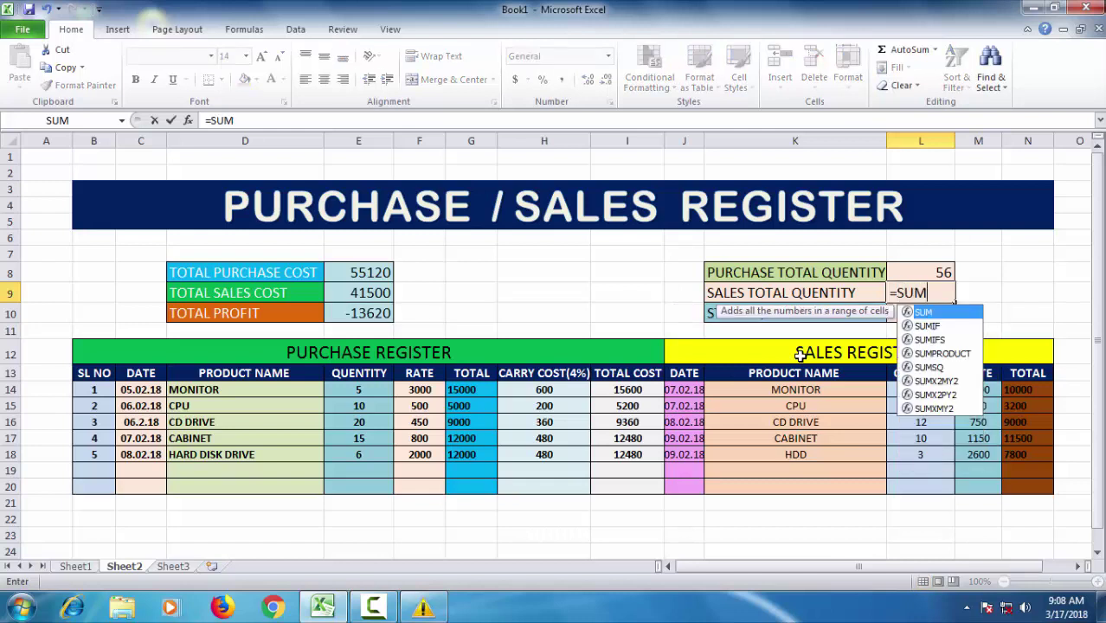
text(()
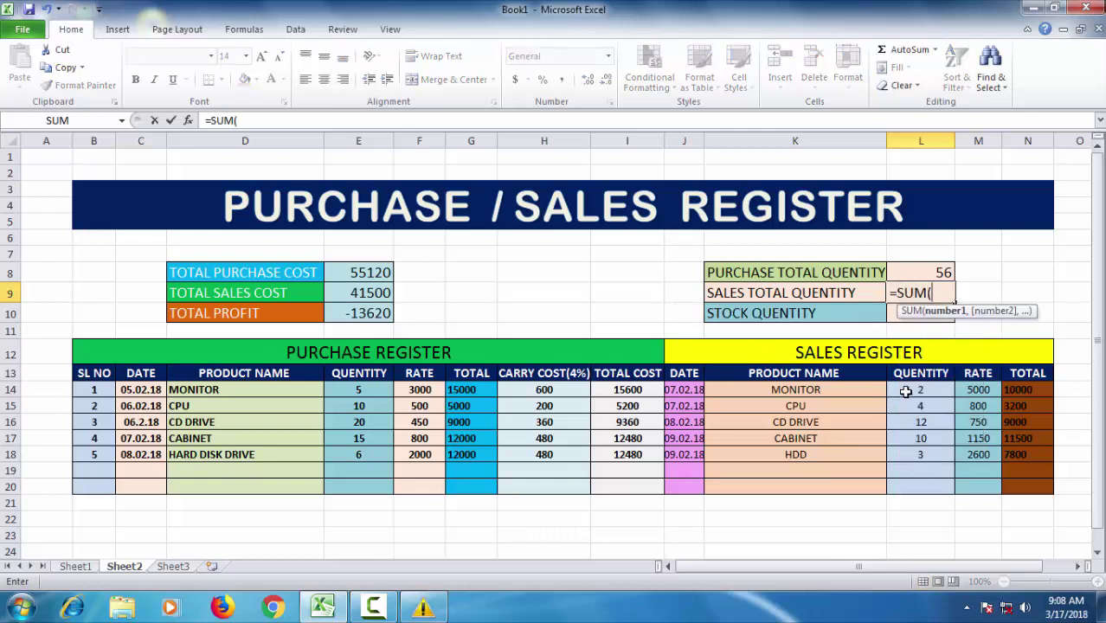
drag(906, 391, 905, 453)
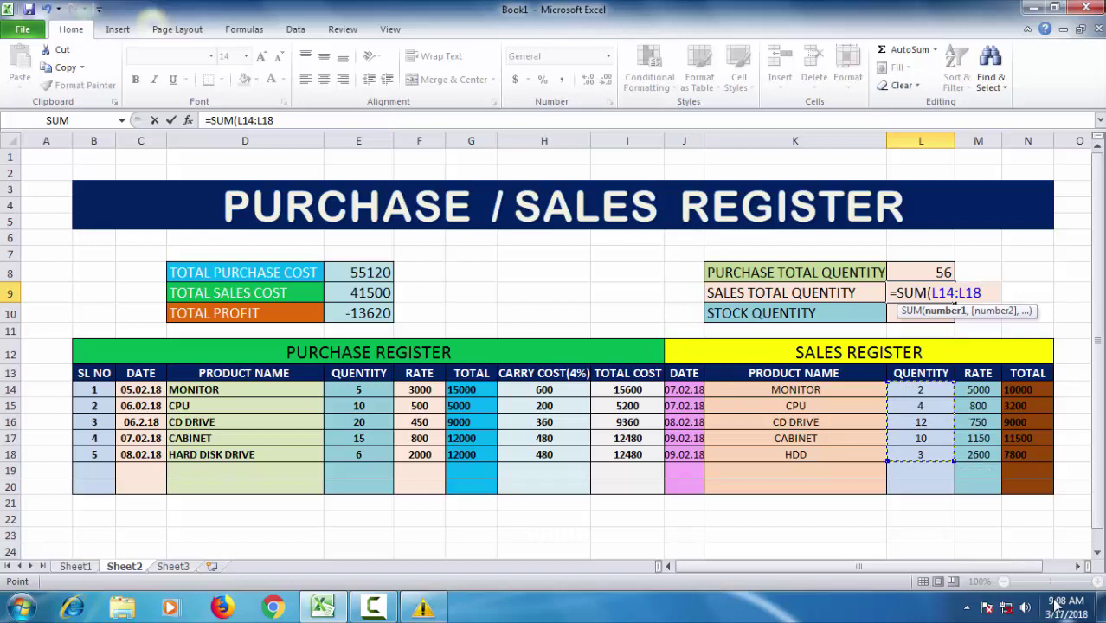
text())
key(Return)
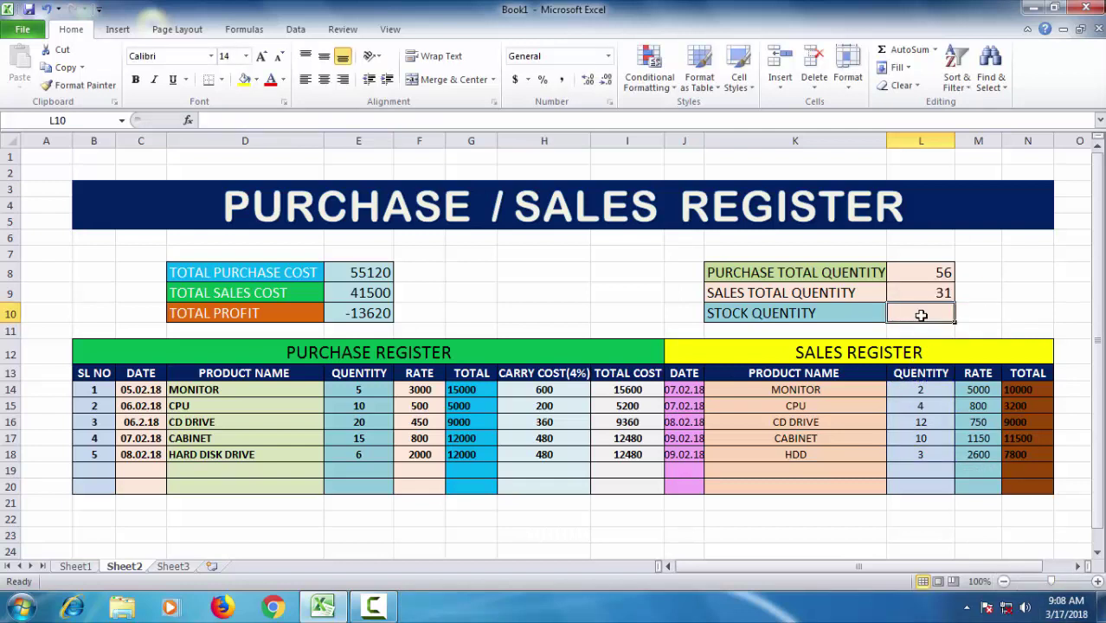
Enter =L8-L9 in L10 so STOCK QUANTITY shows 25
text(=)
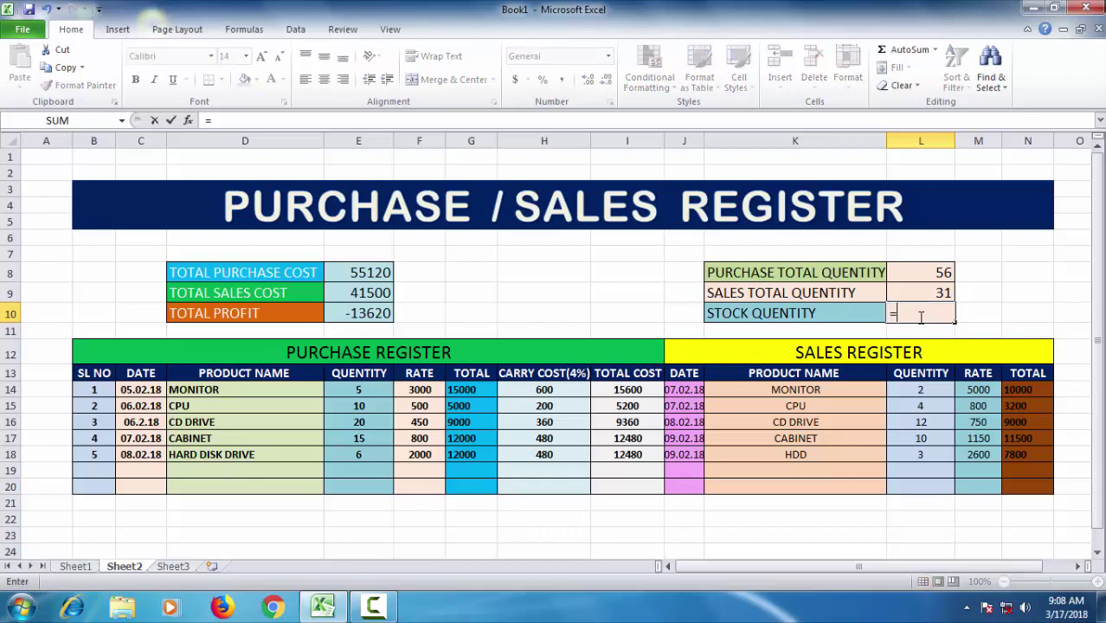
click(910, 272)
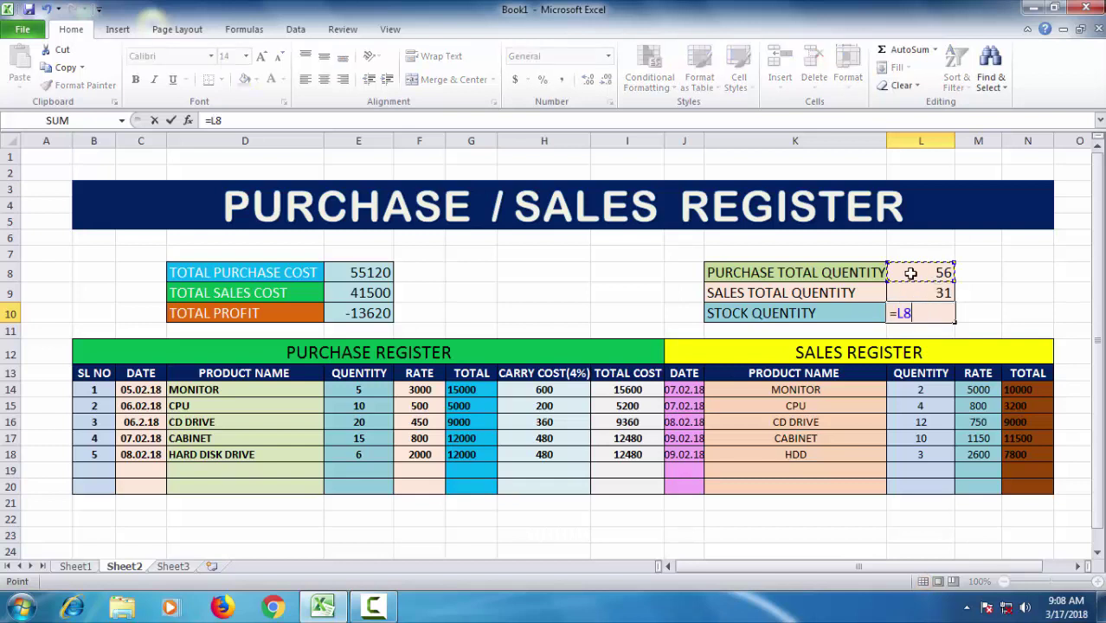
text(-)
click(917, 291)
key(Return)
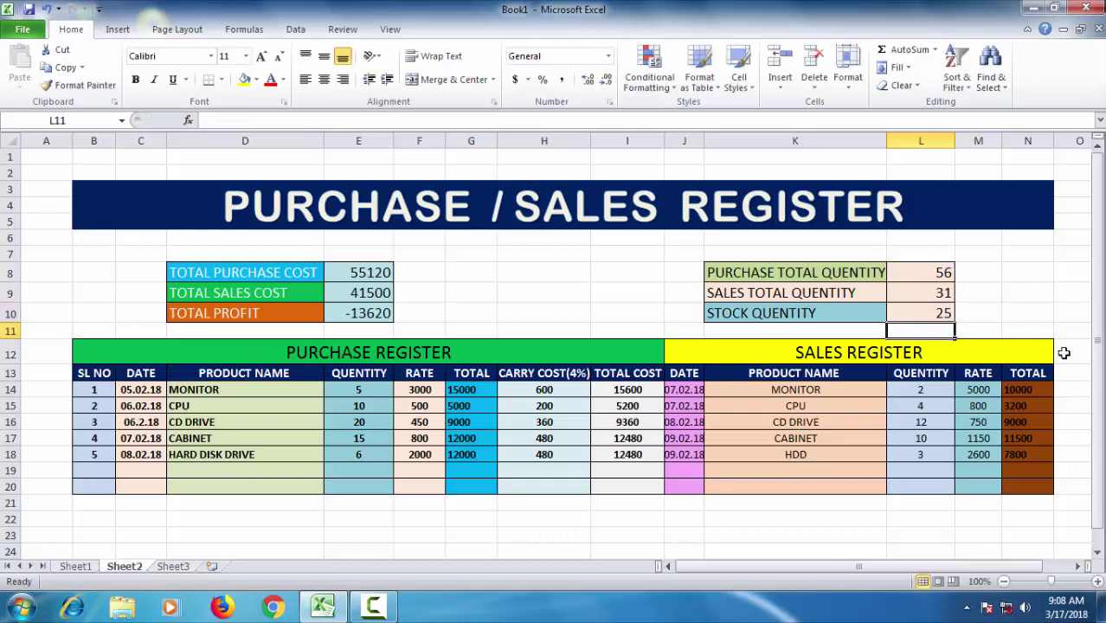
Review the SUM formulas behind TOTAL PURCHASE COST and TOTAL SALES COST
click(1011, 294)
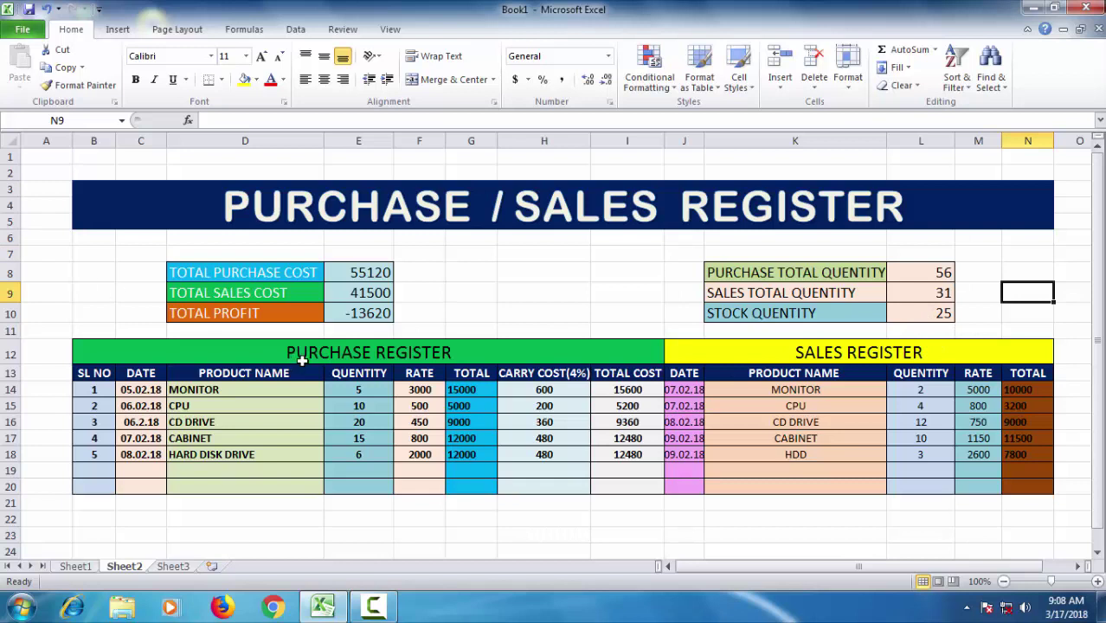
click(381, 273)
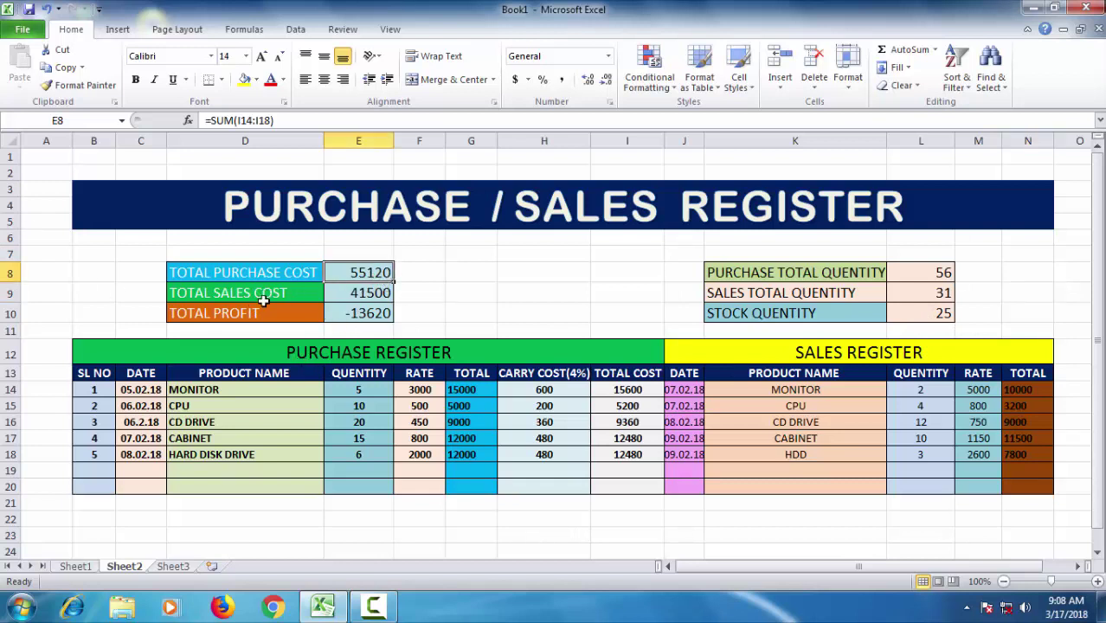
click(374, 294)
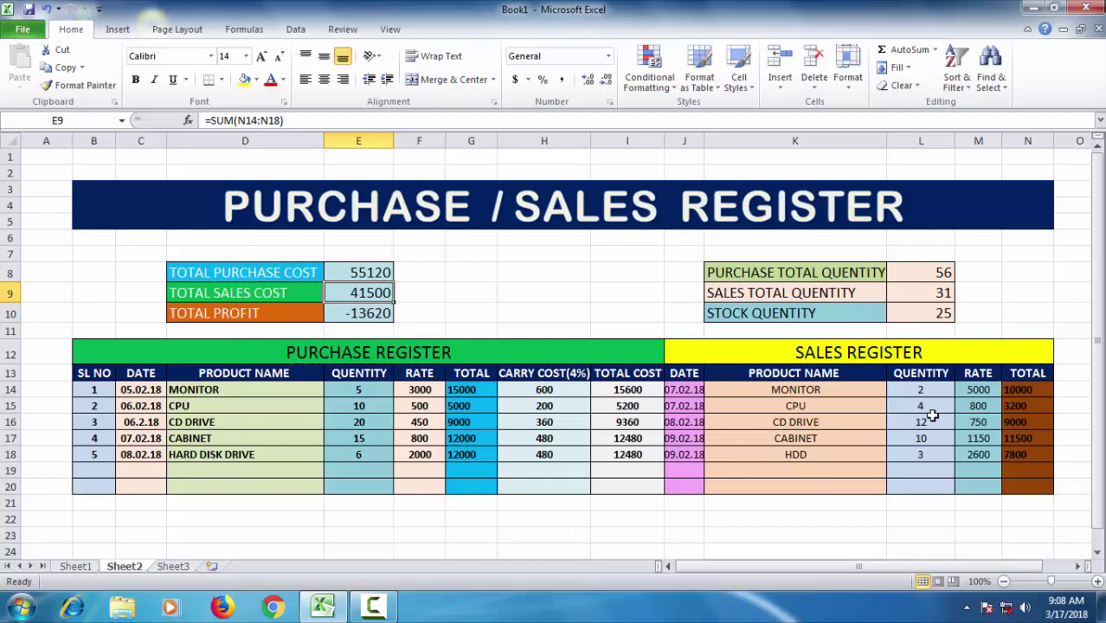
Set sales quantities in L14, L15, L16 to 5, 10 and 20, lifting profit to 12180
click(914, 393)
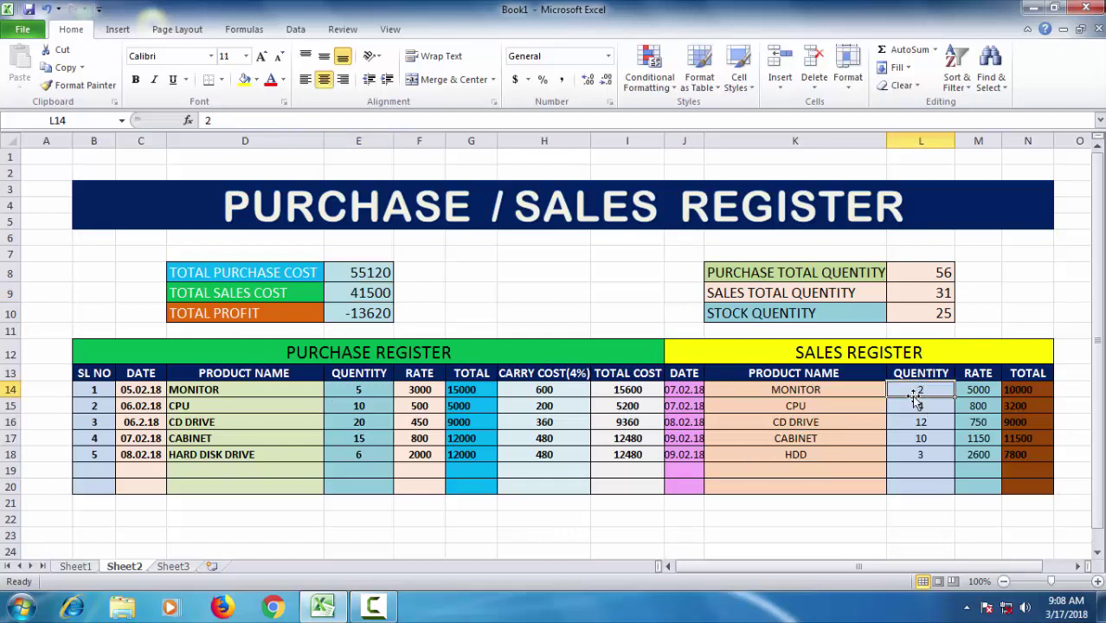
text(5)
key(Return)
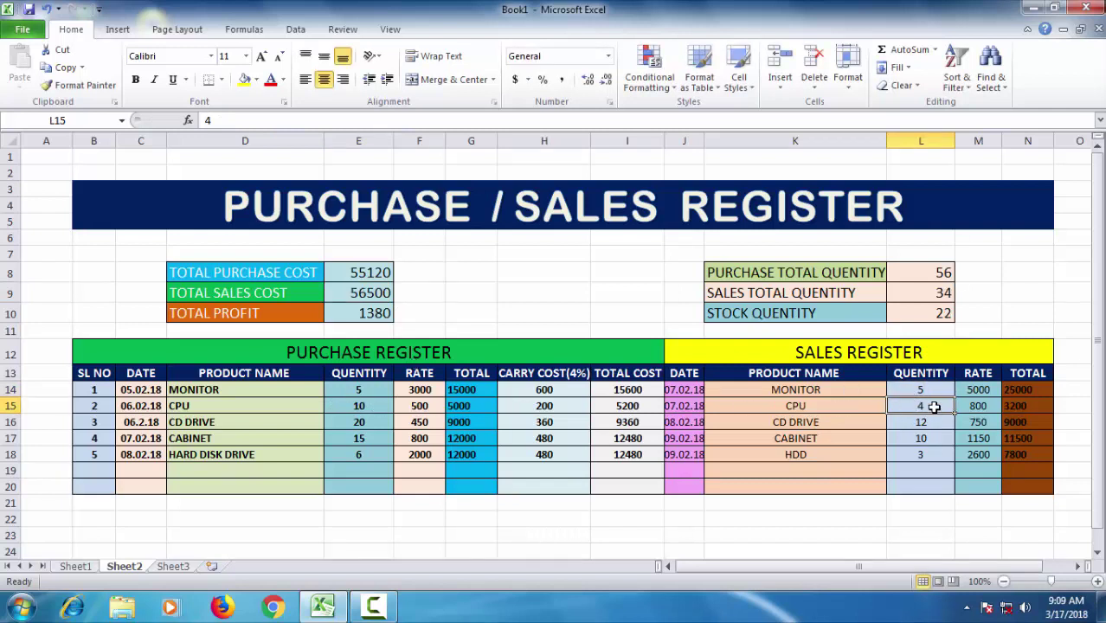
text(10)
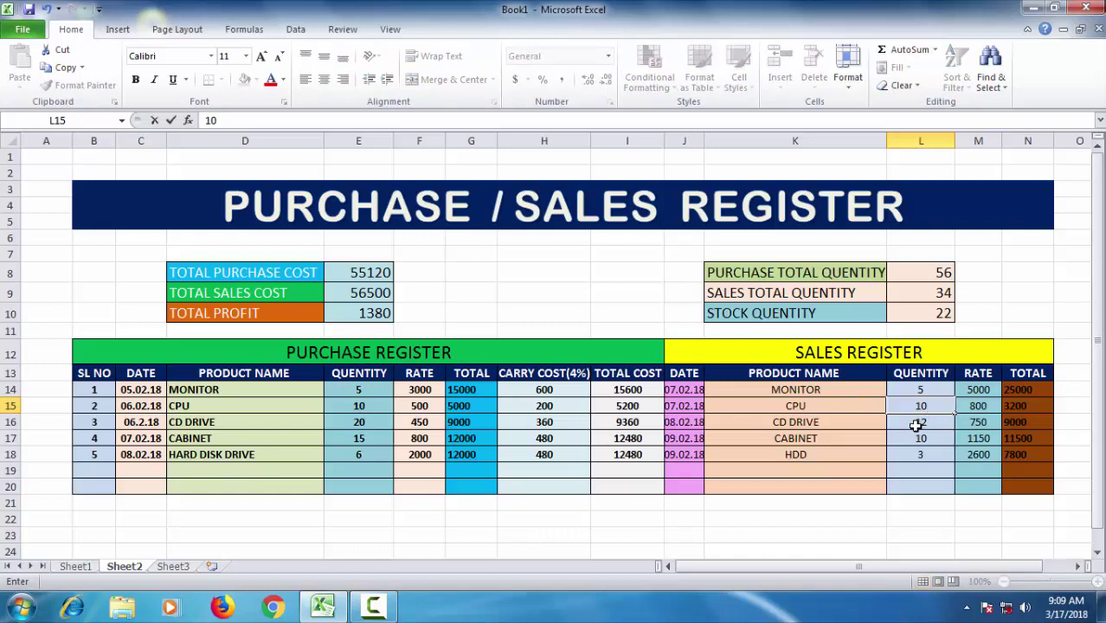
key(Return)
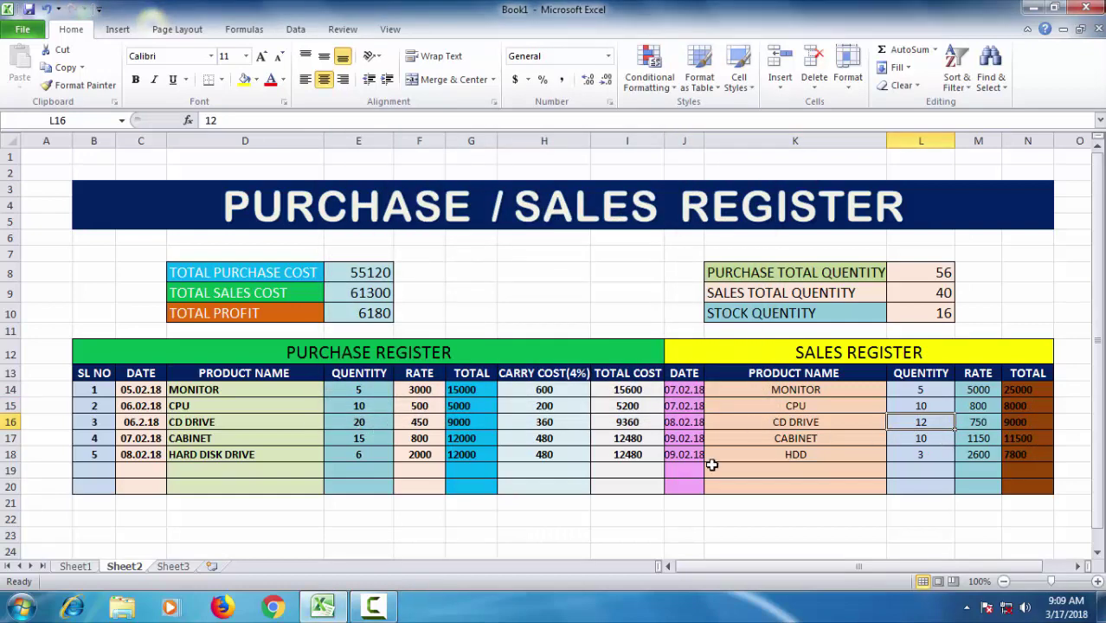
text(2)
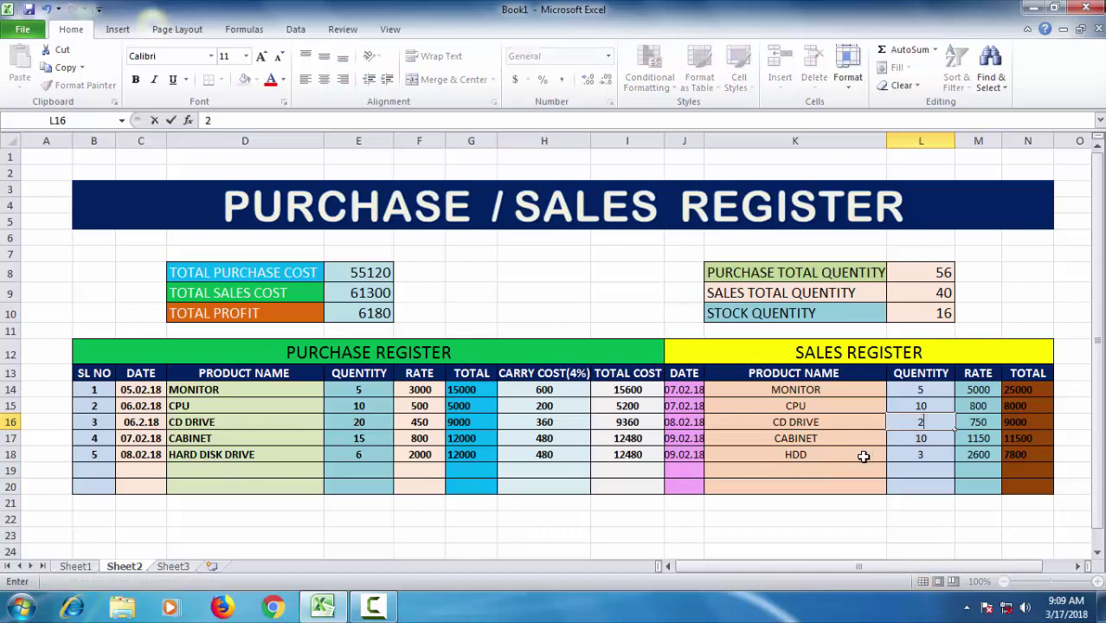
text(0)
key(Return)
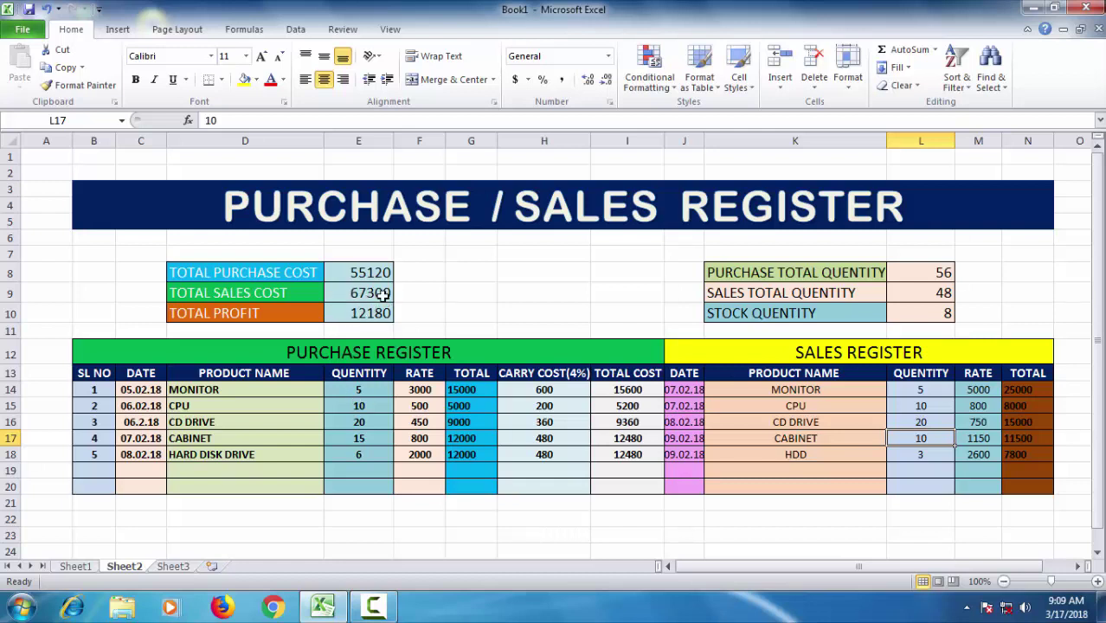
click(376, 275)
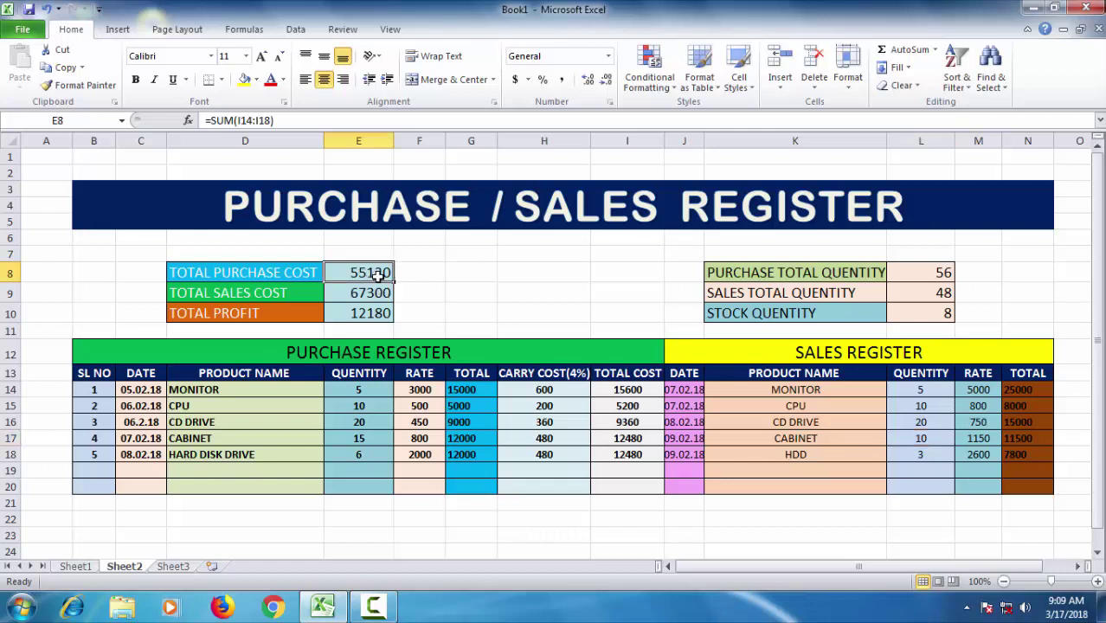
click(362, 318)
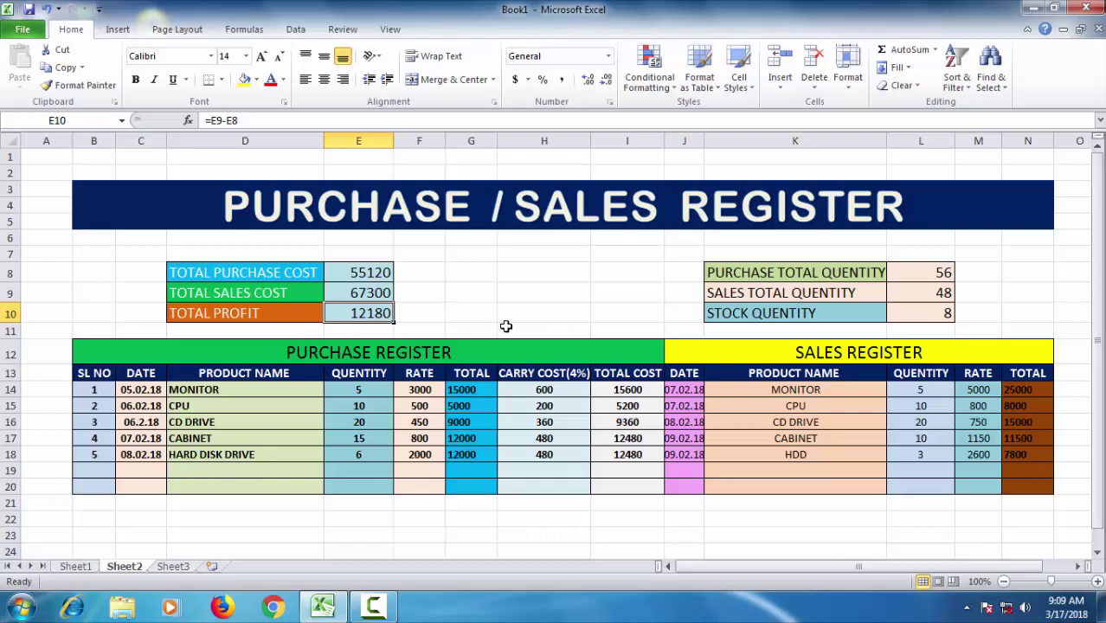
click(941, 274)
click(923, 299)
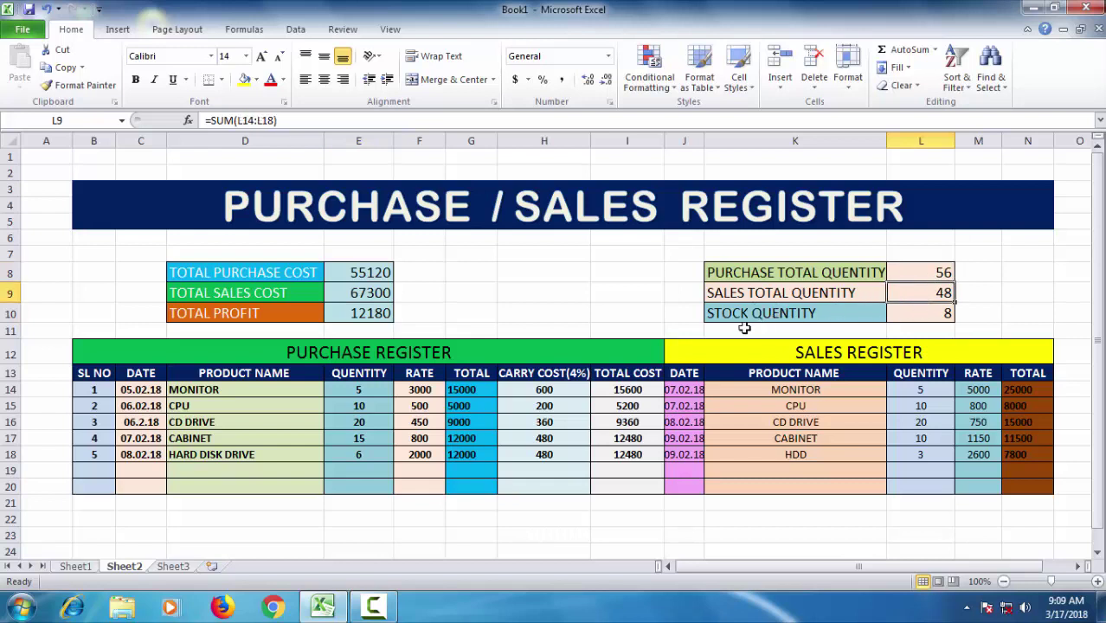
click(932, 315)
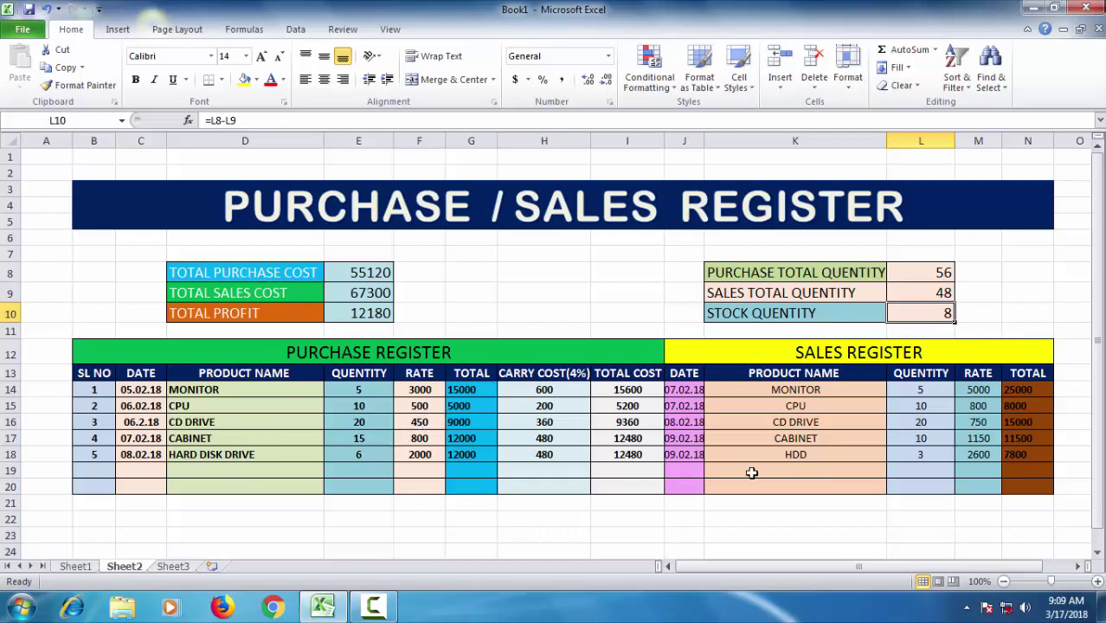
click(910, 457)
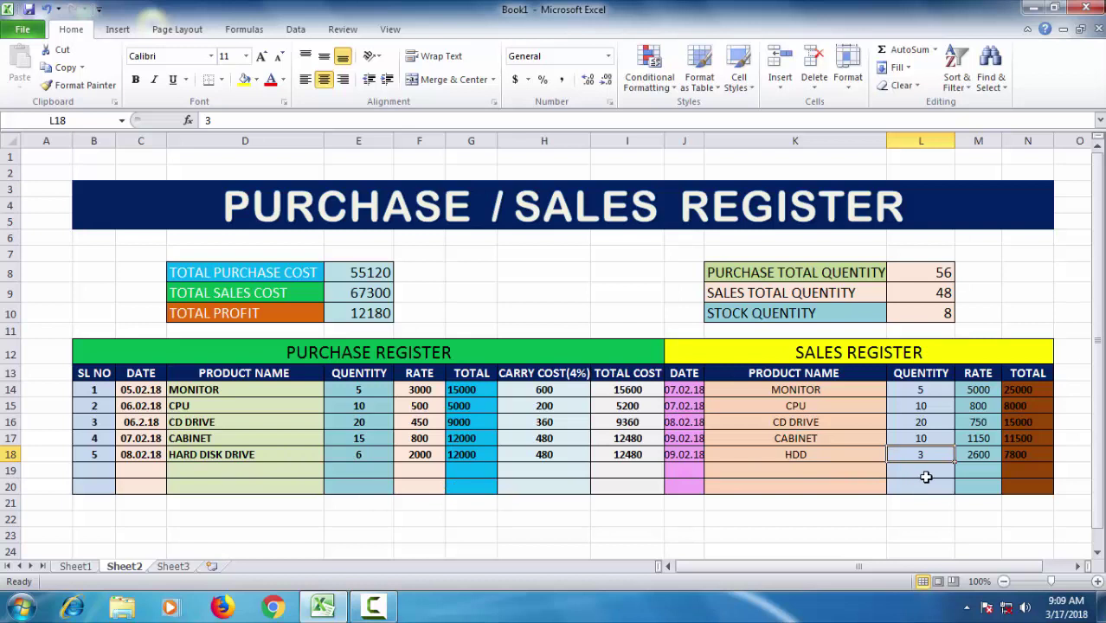
Enter HDD quantity 6 in L18 and CABINET quantity 15 in L17, bringing stock to 0
text(6)
key(Return)
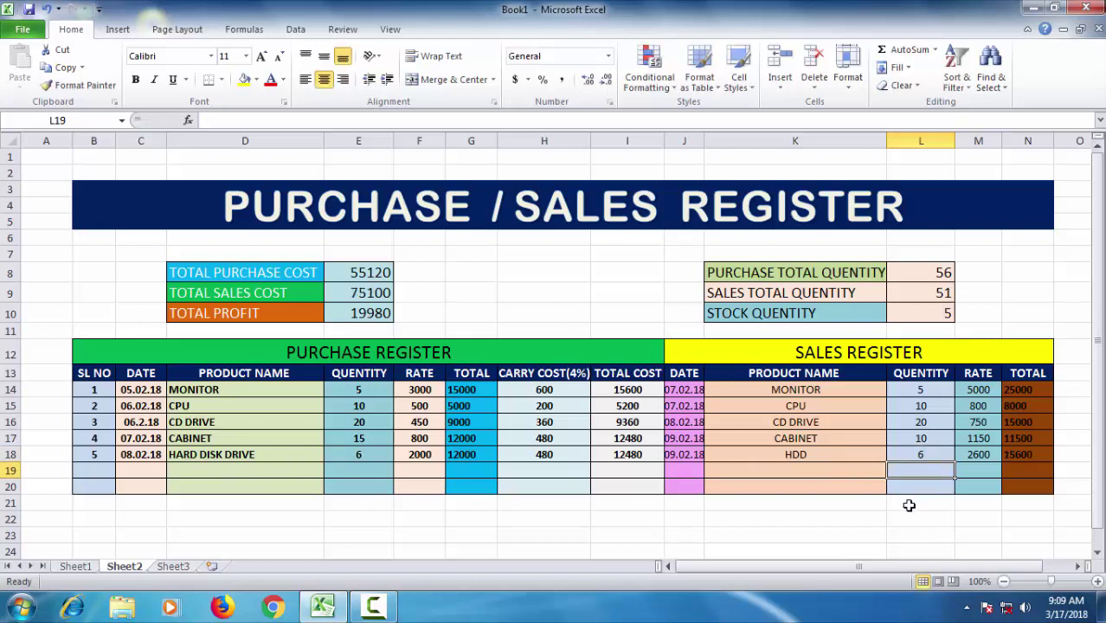
click(865, 534)
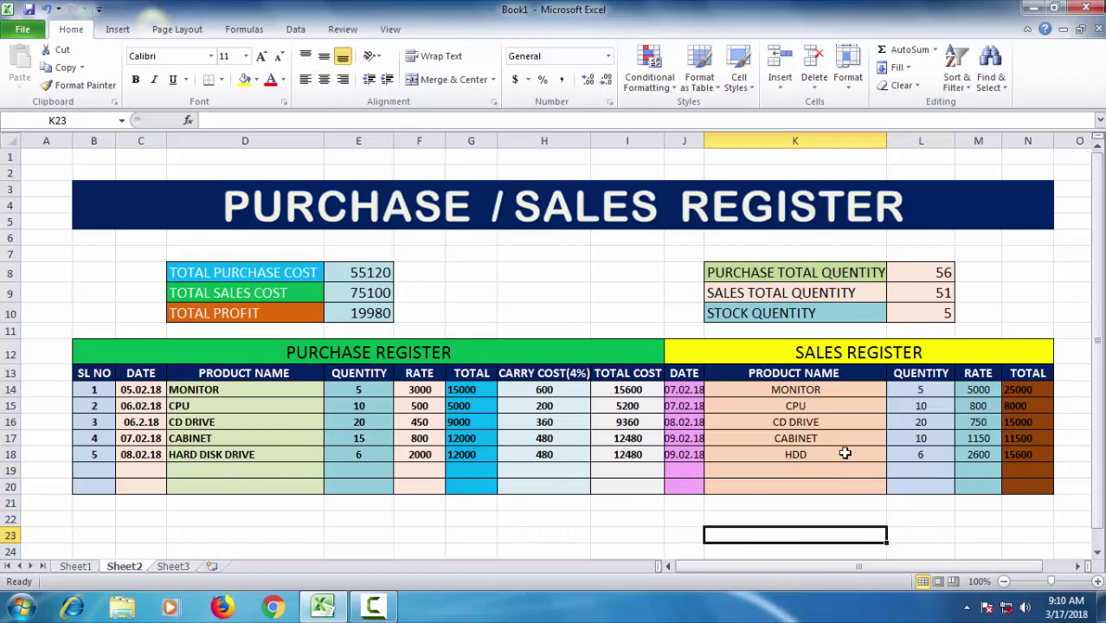
click(925, 438)
text(1)
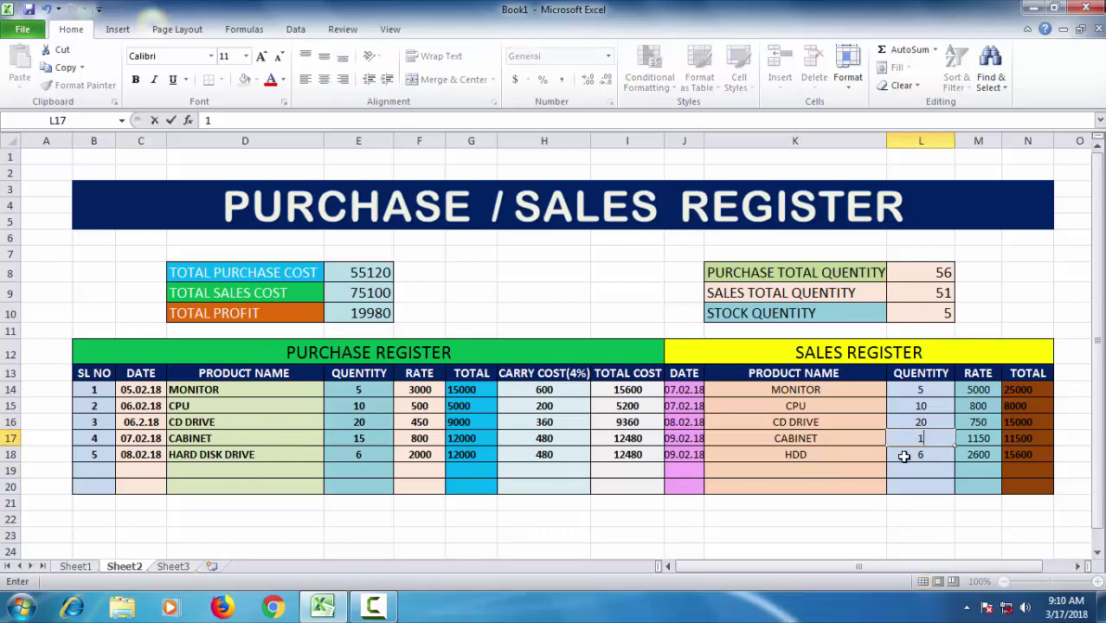
text(5)
key(Return)
click(867, 530)
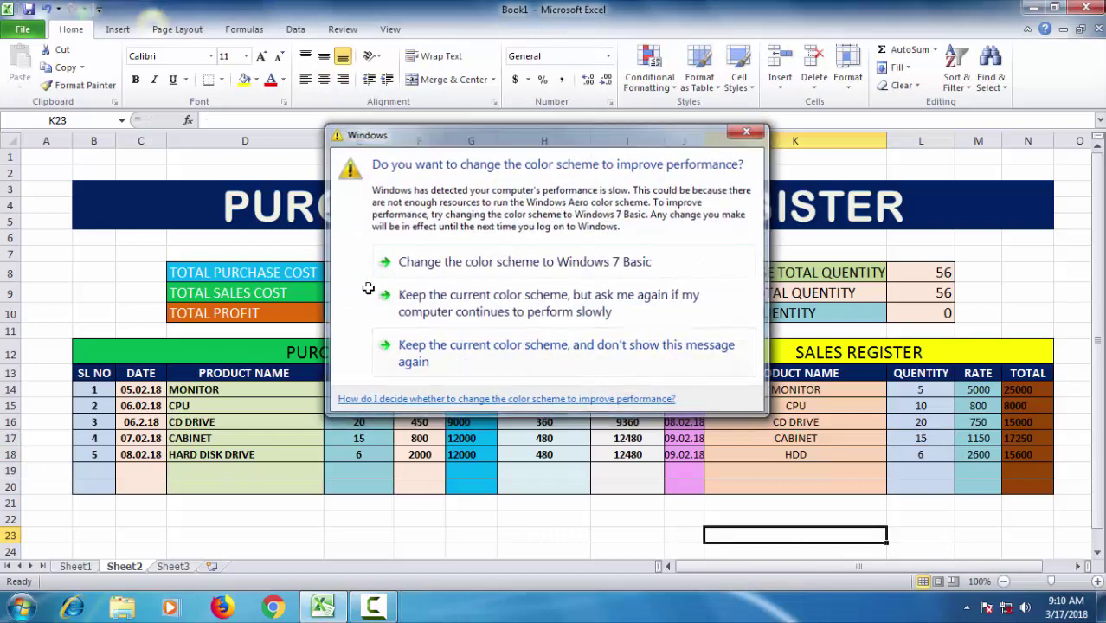
Keep the current Windows colour scheme in the performance prompt, returning to the Excel register
click(372, 288)
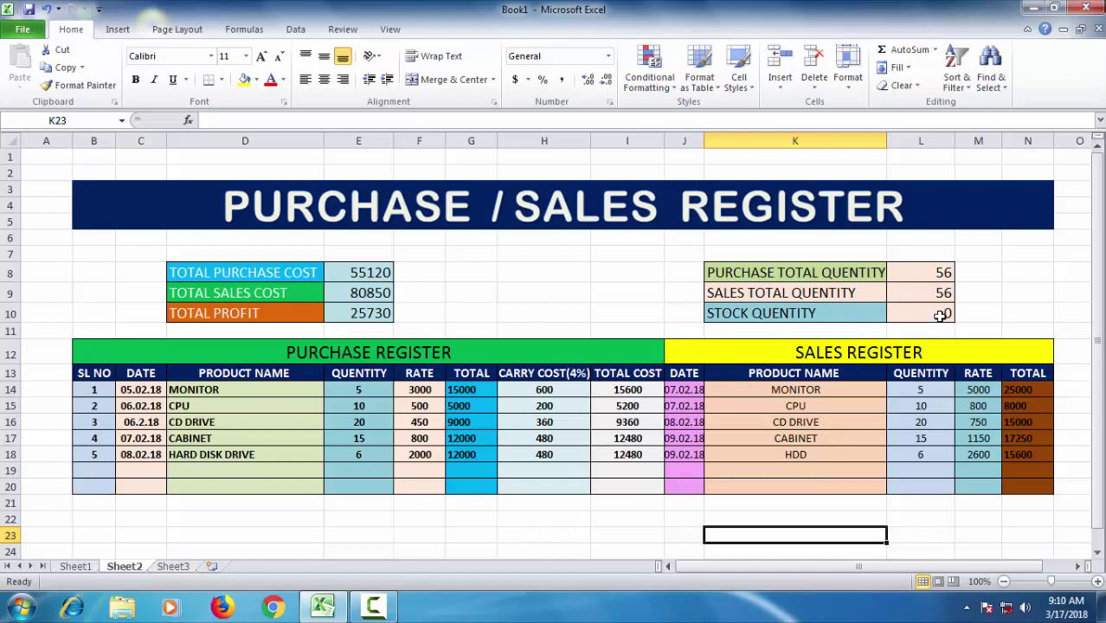
drag(822, 502, 822, 517)
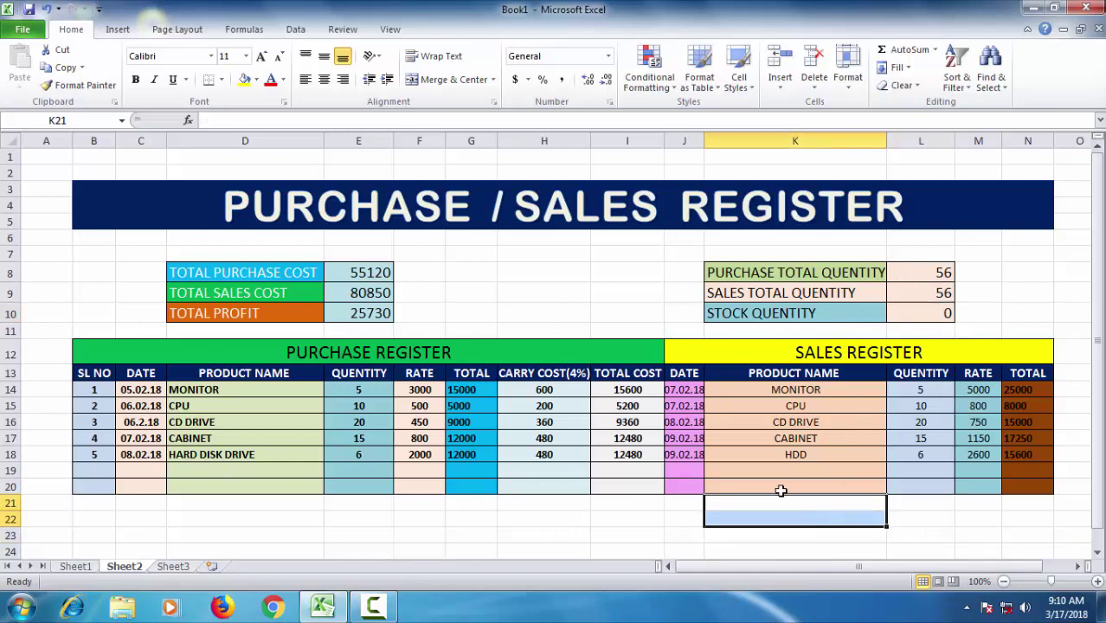
click(660, 531)
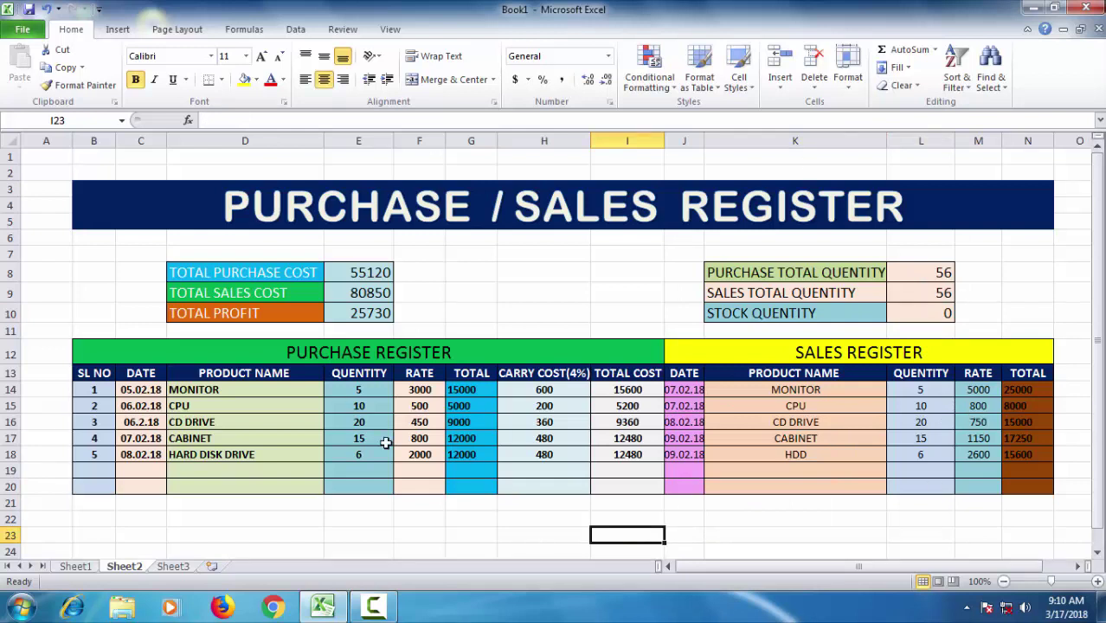